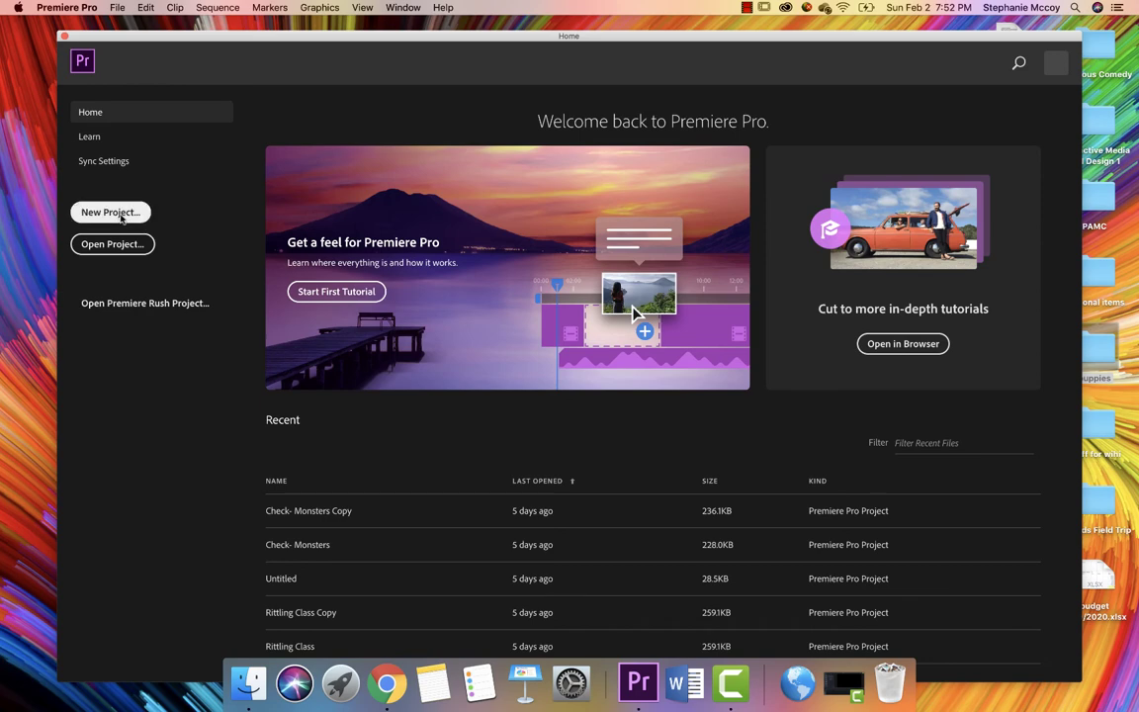
- Create a new Premiere Pro project named 'puppies'
left_click(111, 213)
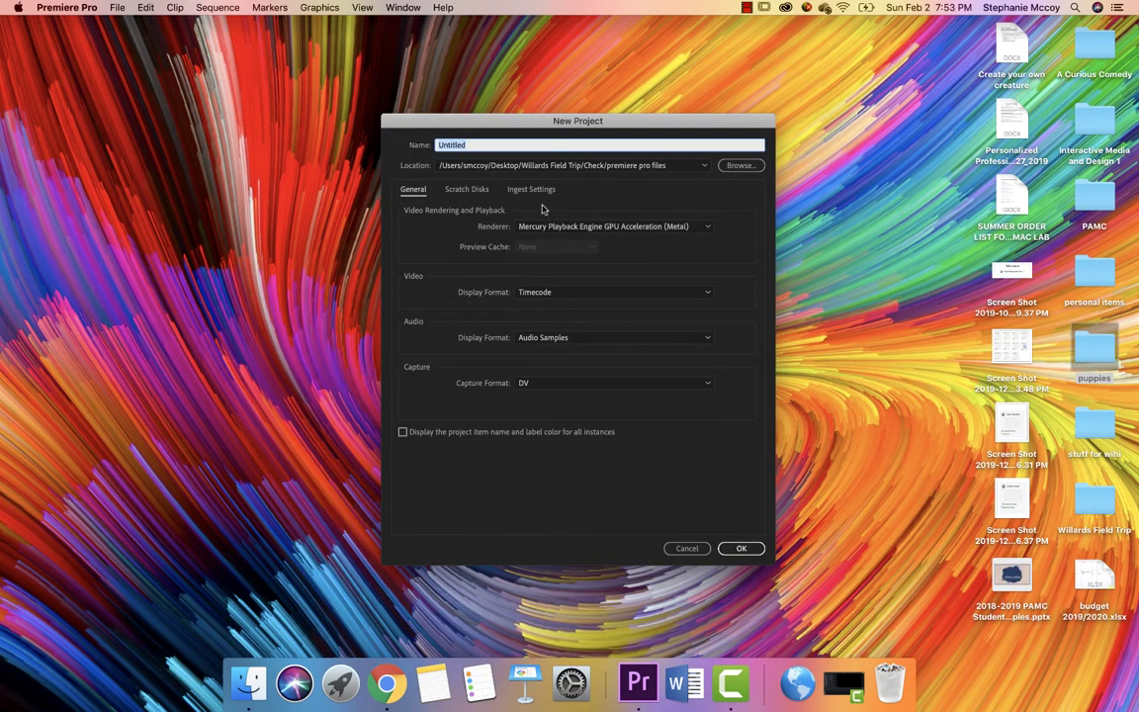
type("puppies")
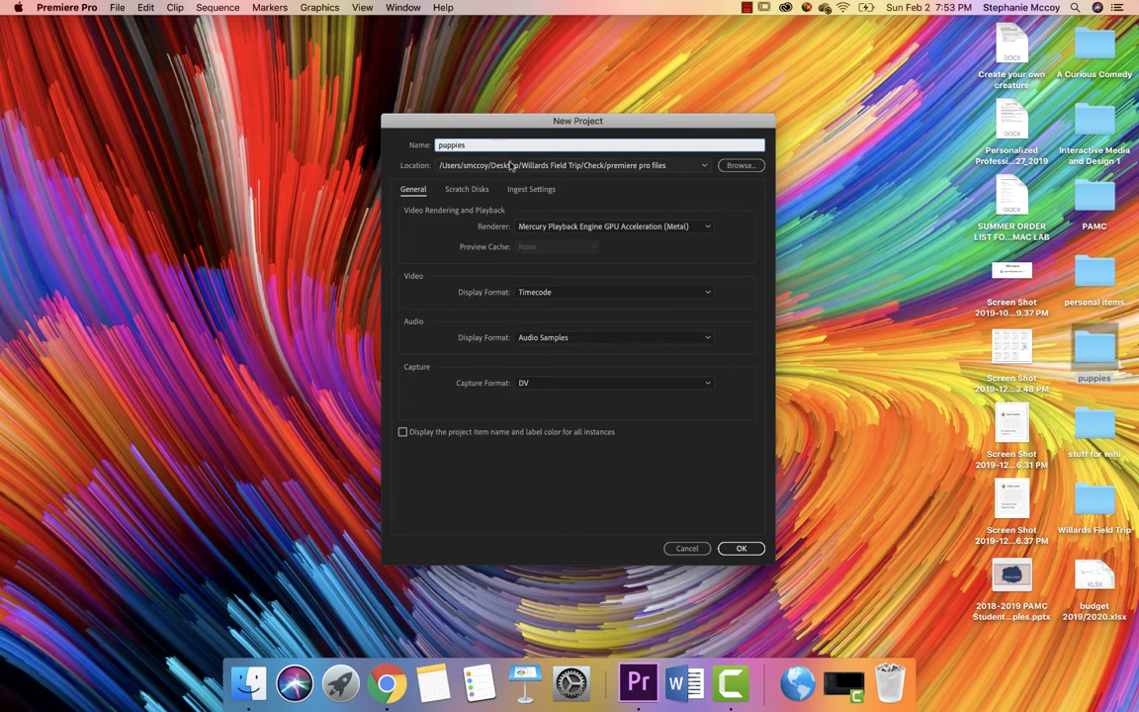
left_click(740, 549)
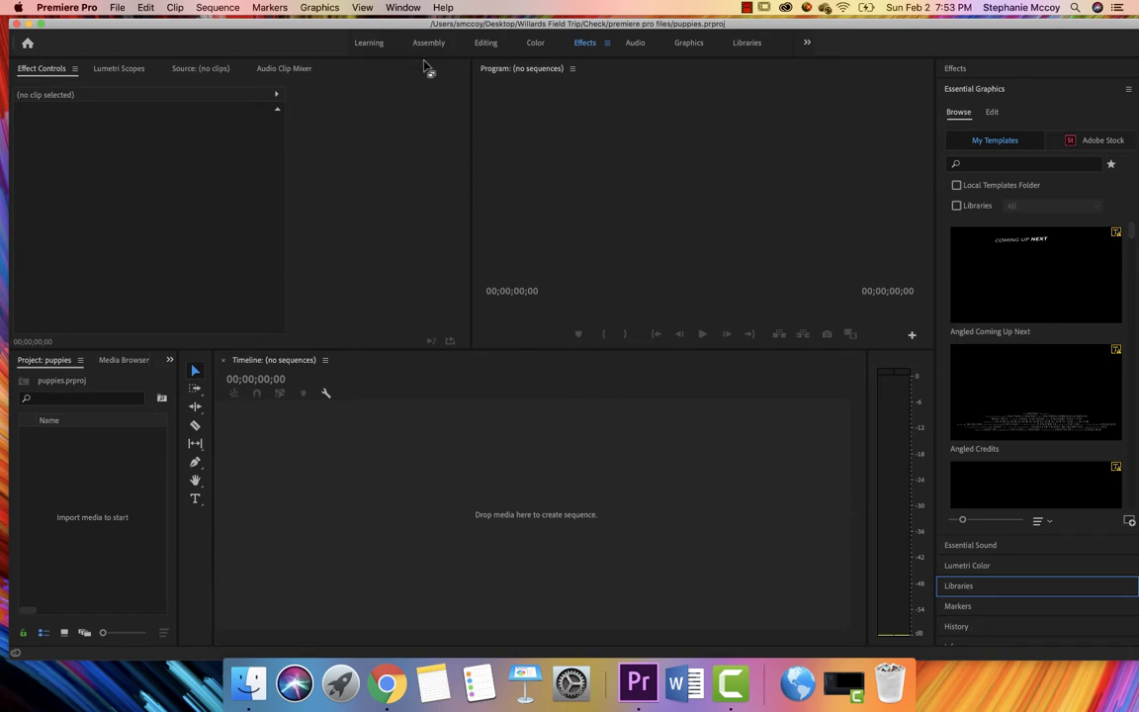
- Cycle through the Learning, Assembly and Editing workspaces, ending in the Color workspace
left_click(369, 43)
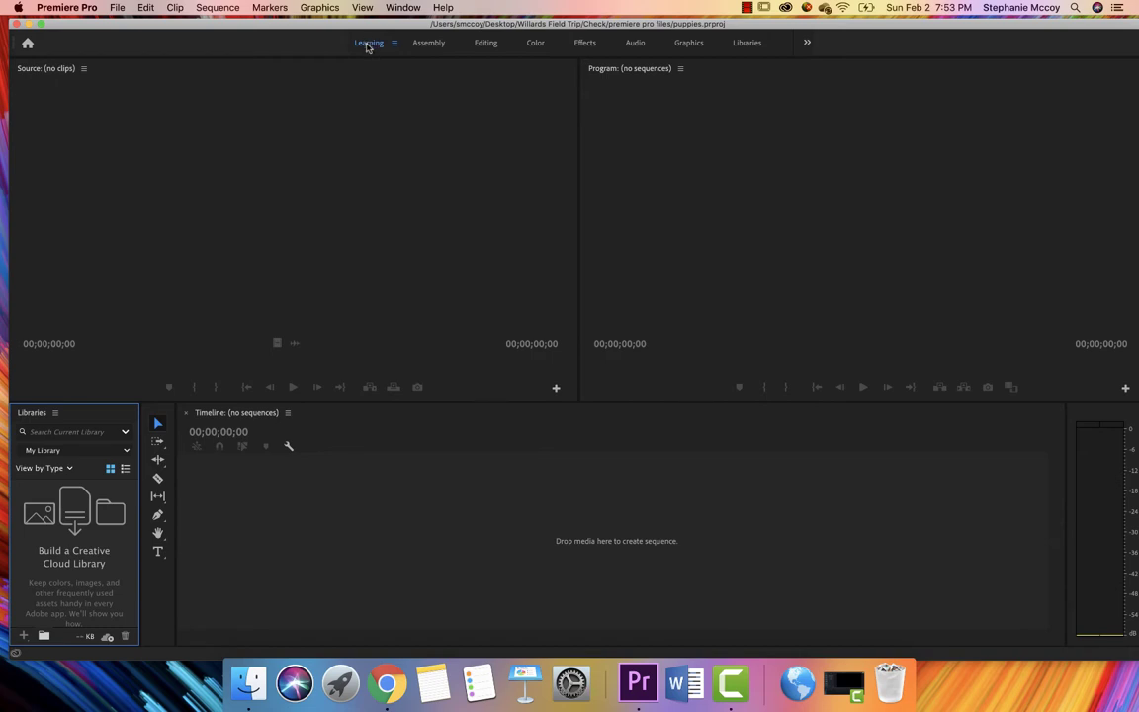
left_click(429, 44)
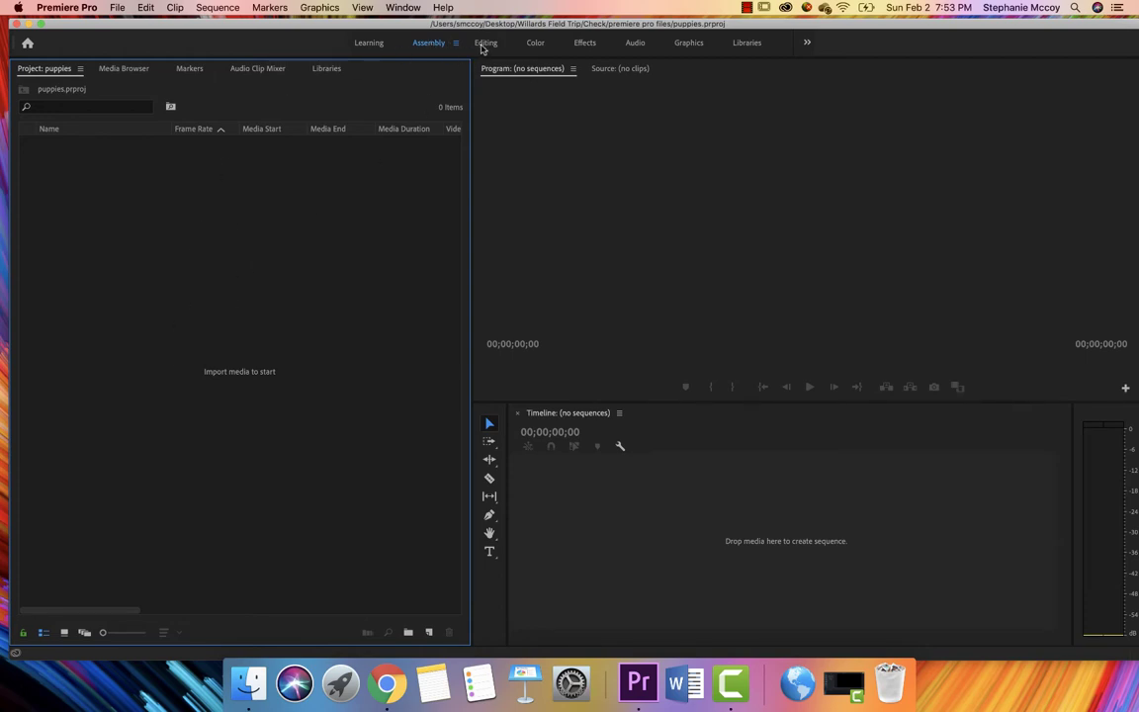
left_click(484, 43)
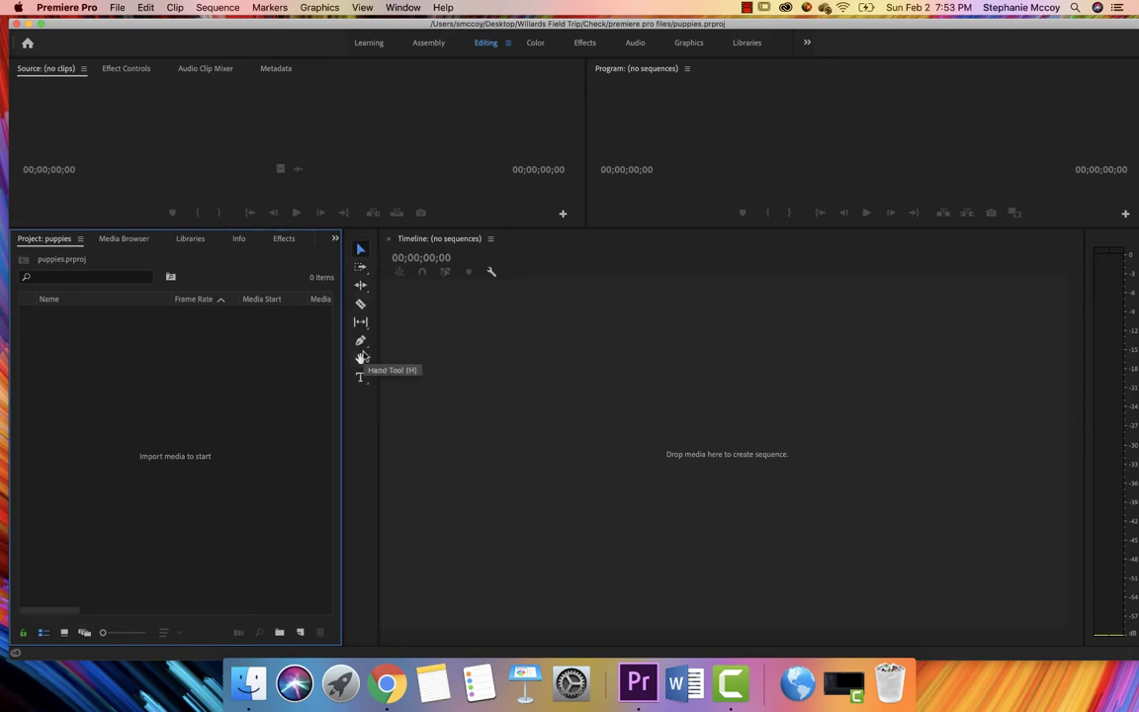
left_click(535, 44)
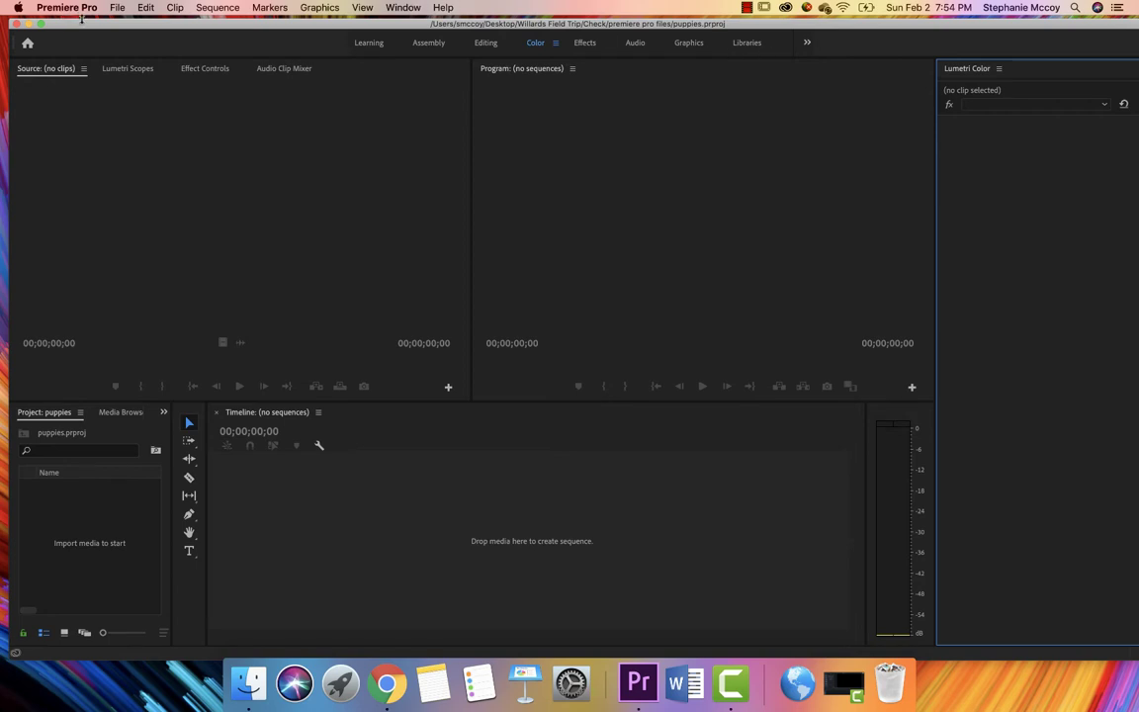
- Import the six puppy images from the Desktop's puppies folder
left_click(111, 8)
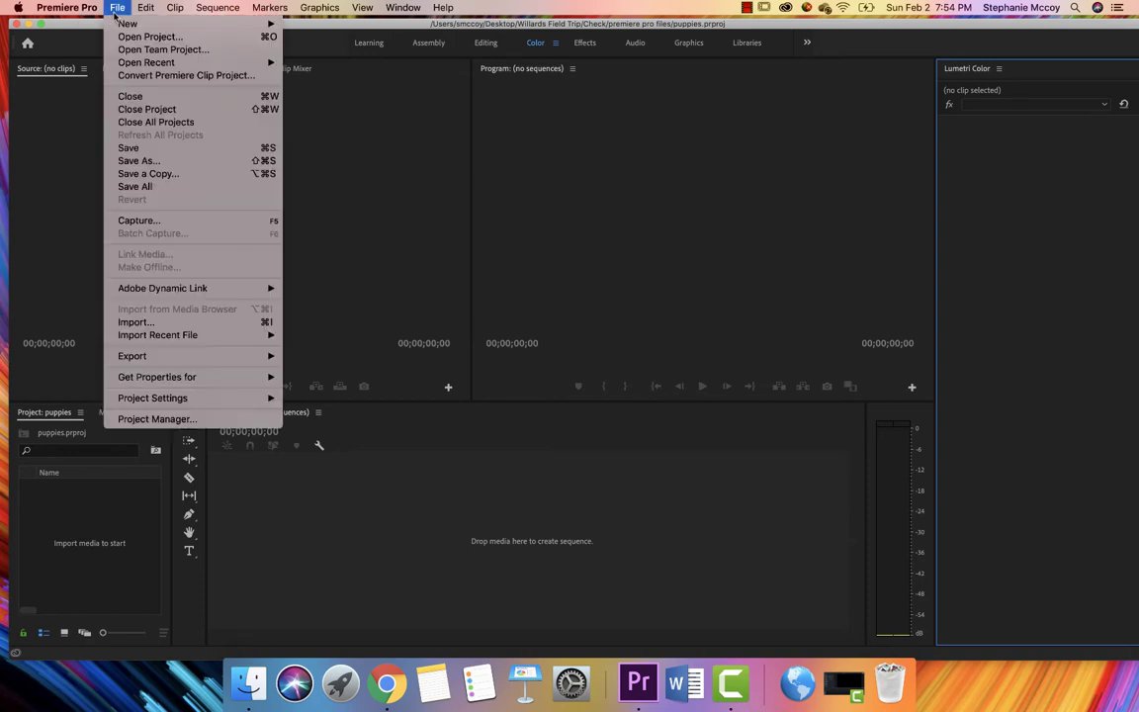
left_click(128, 322)
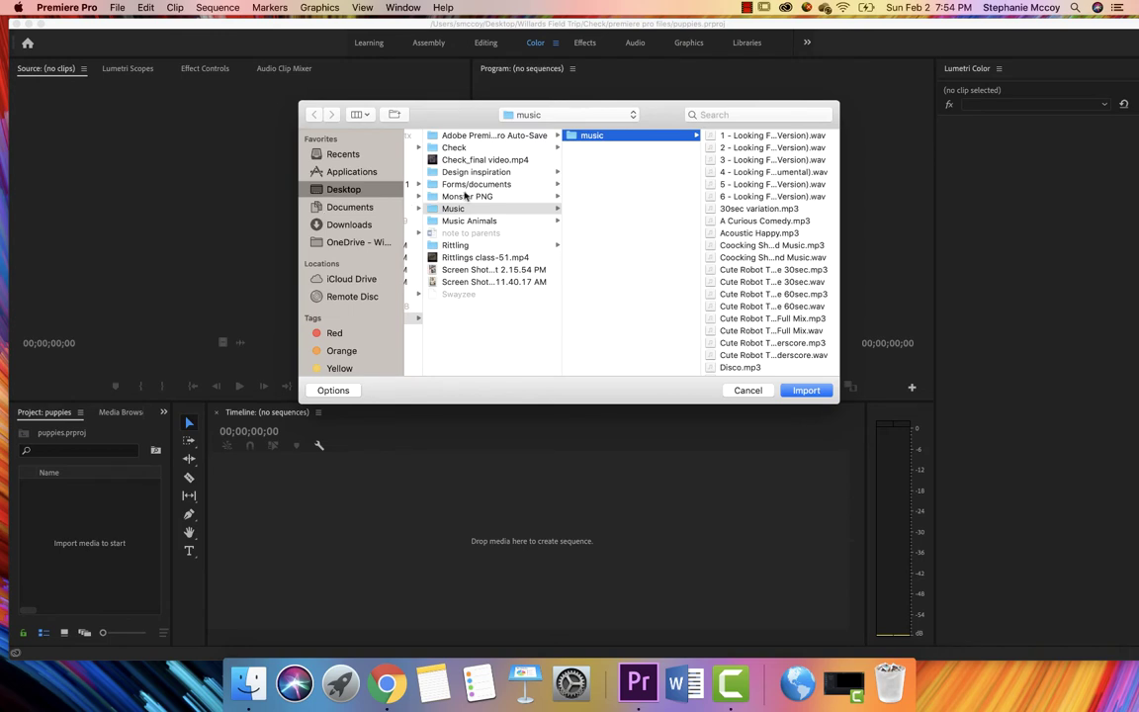
left_click(336, 189)
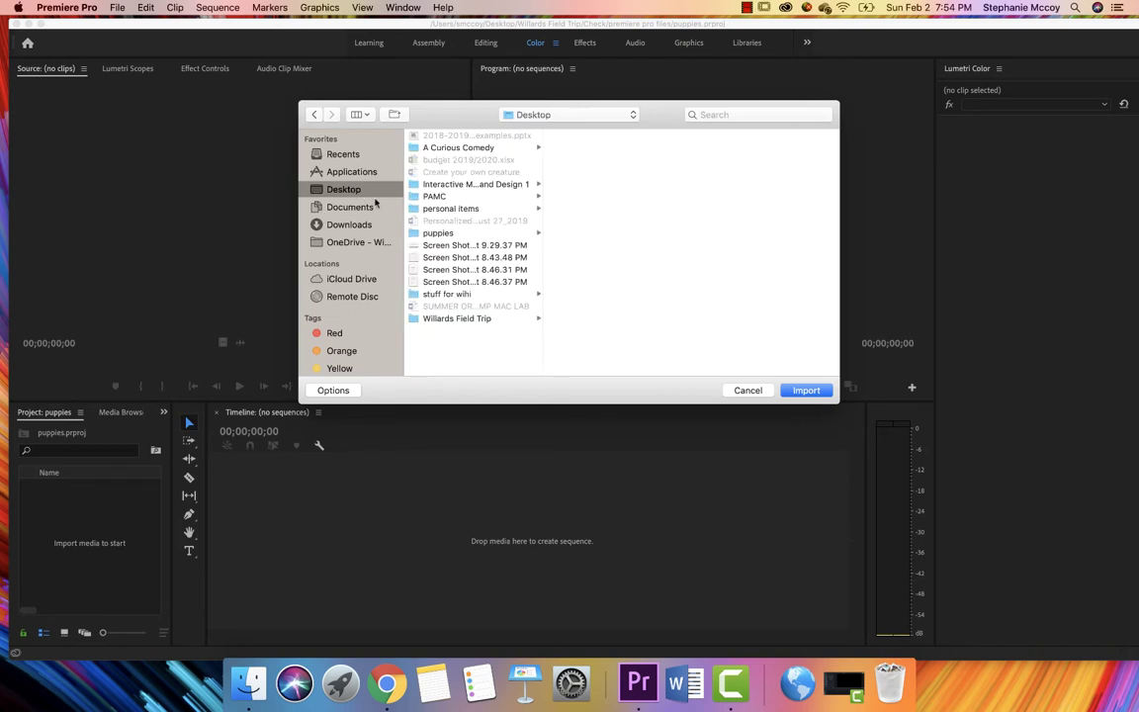
left_click(436, 234)
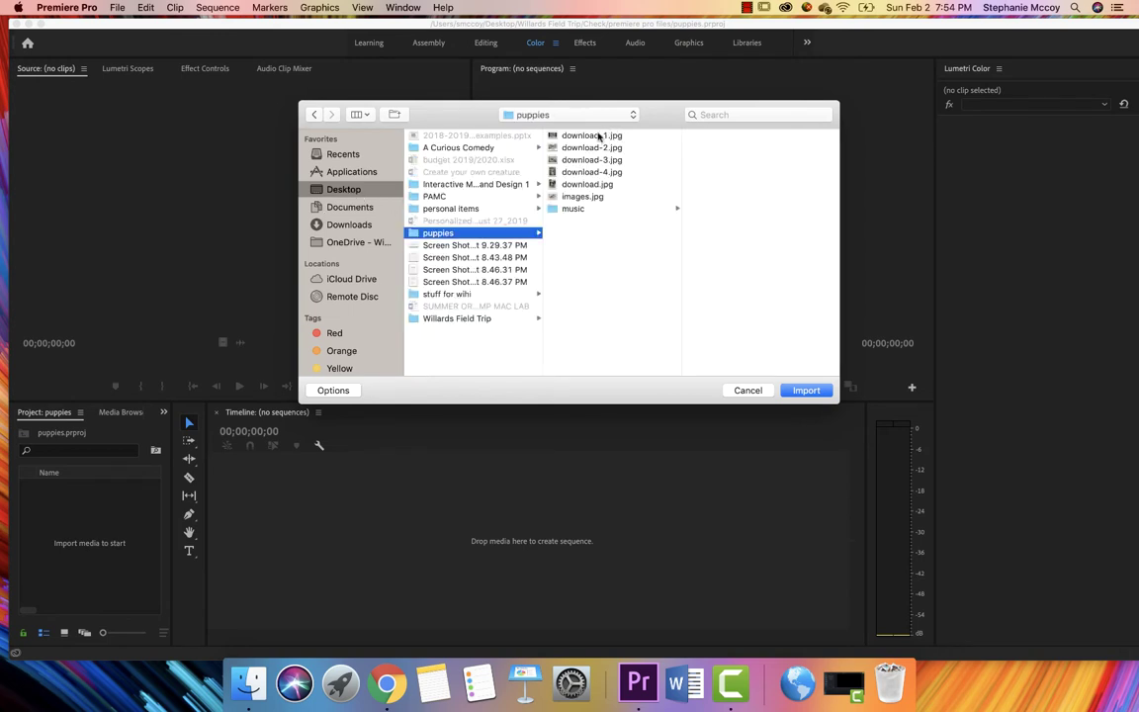
key("Right")
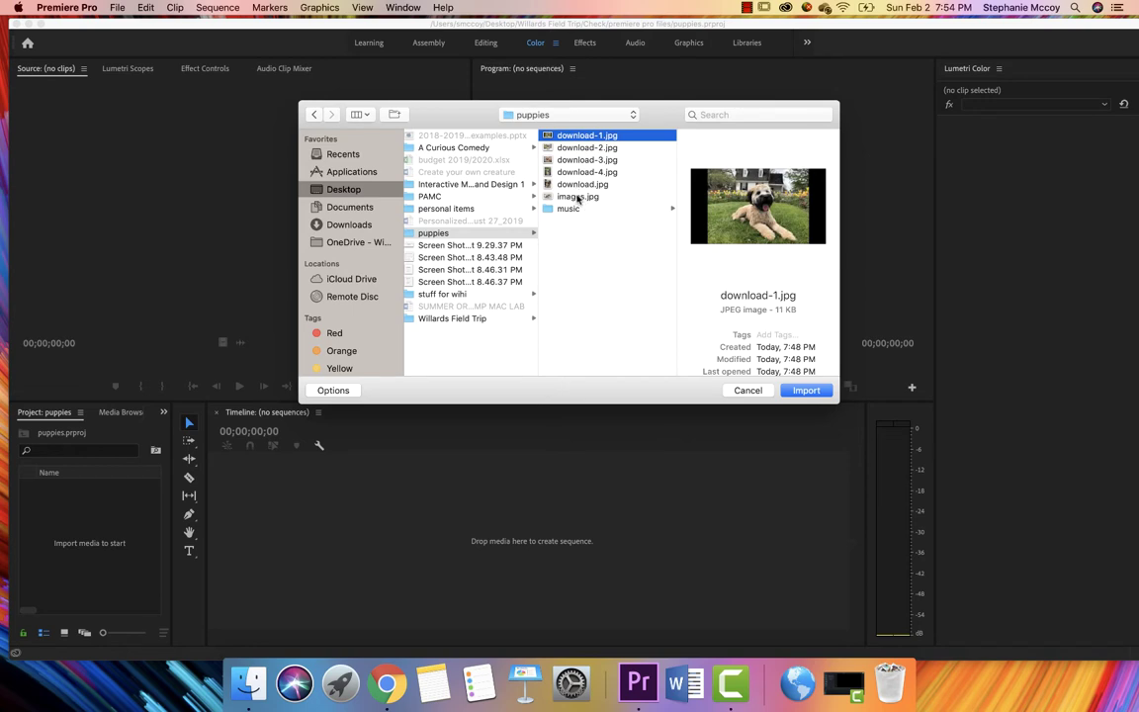
left_click(579, 197, "shift")
left_click(806, 390)
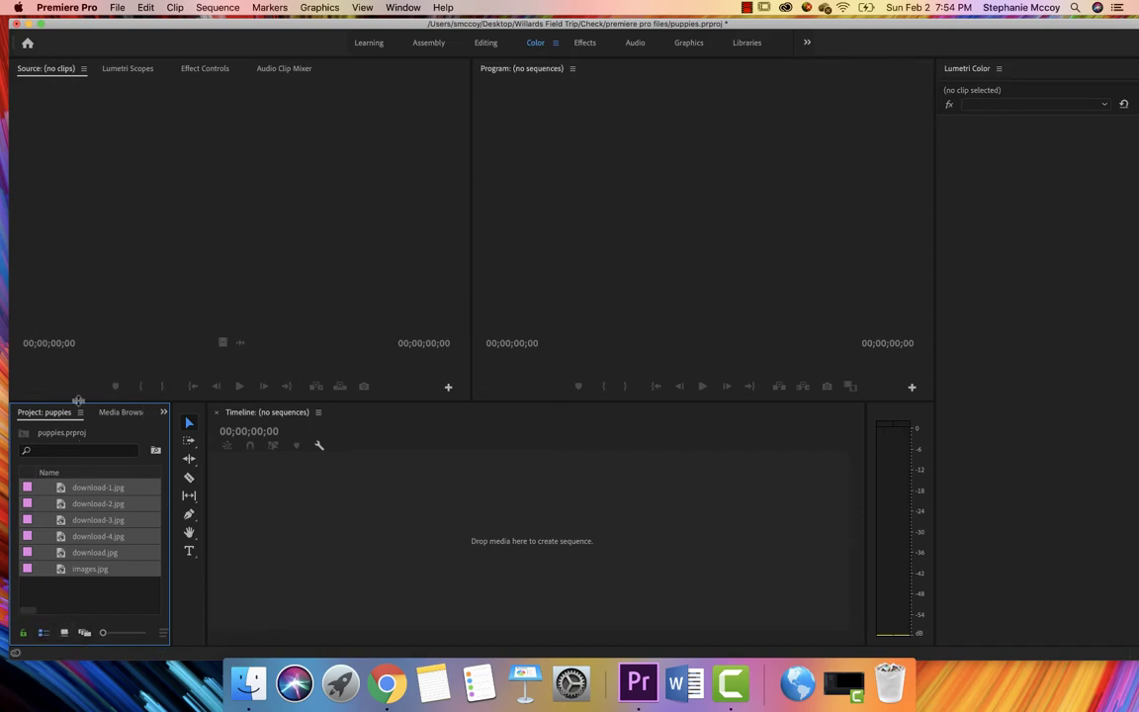
- Enlarge the Project panel and create a new bin named 'pictures'
left_click_drag(79, 402, 100, 190)
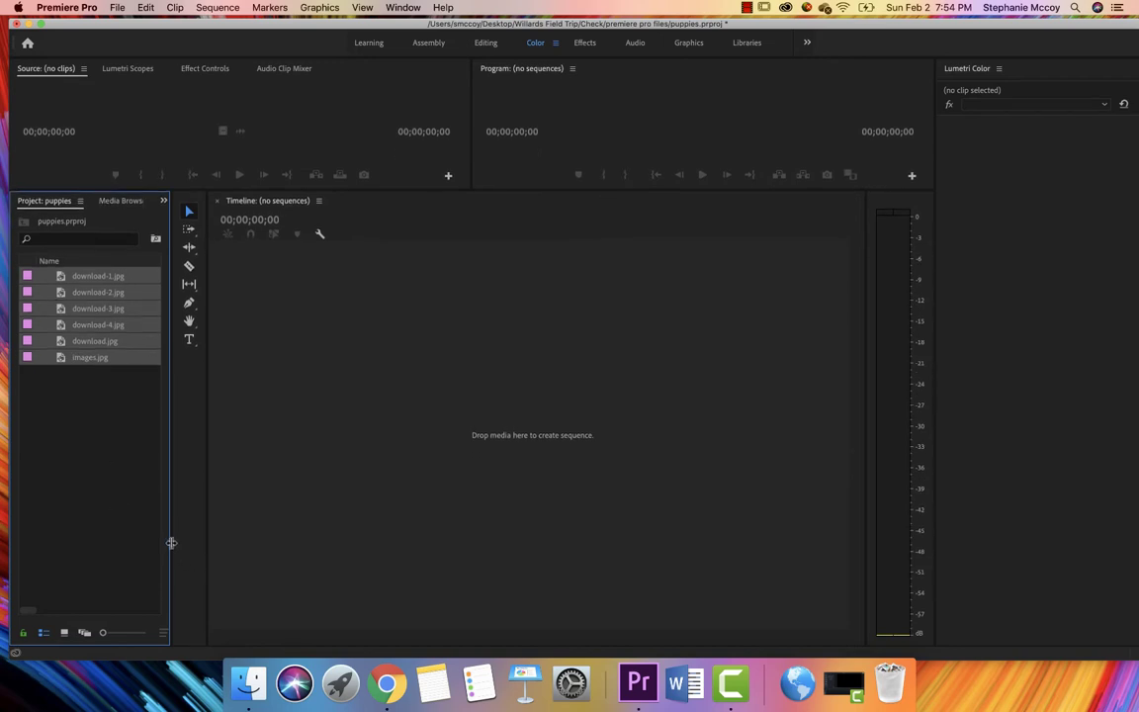
left_click_drag(170, 541, 320, 550)
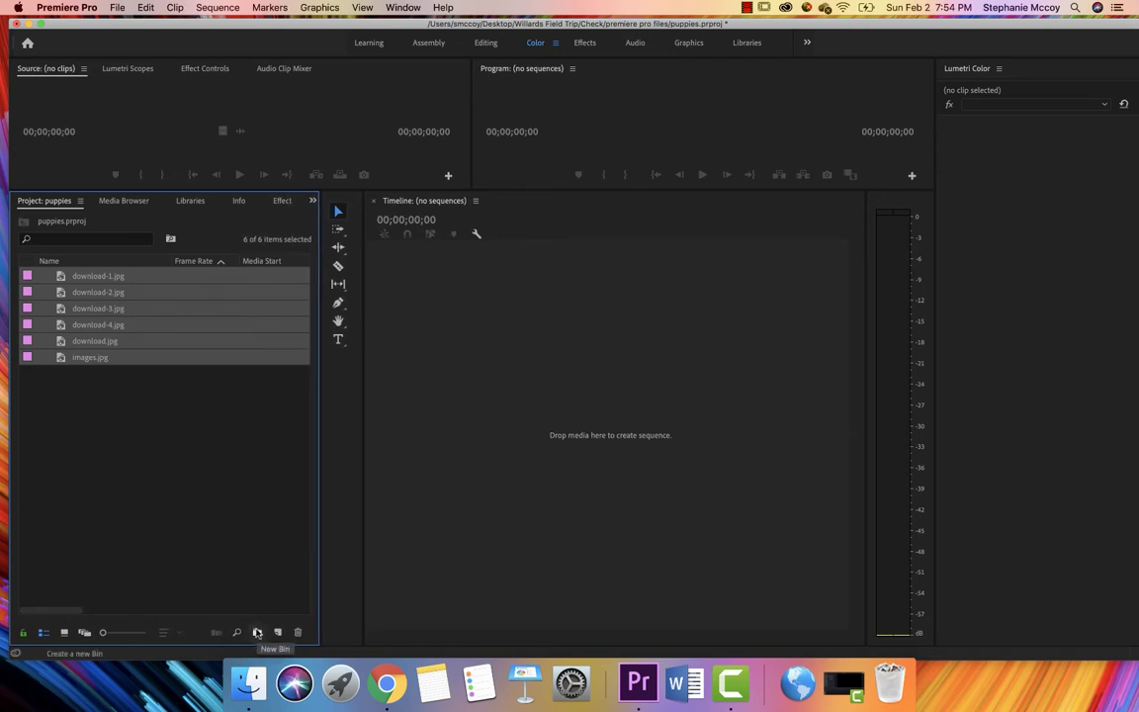
left_click(257, 633)
type("pi")
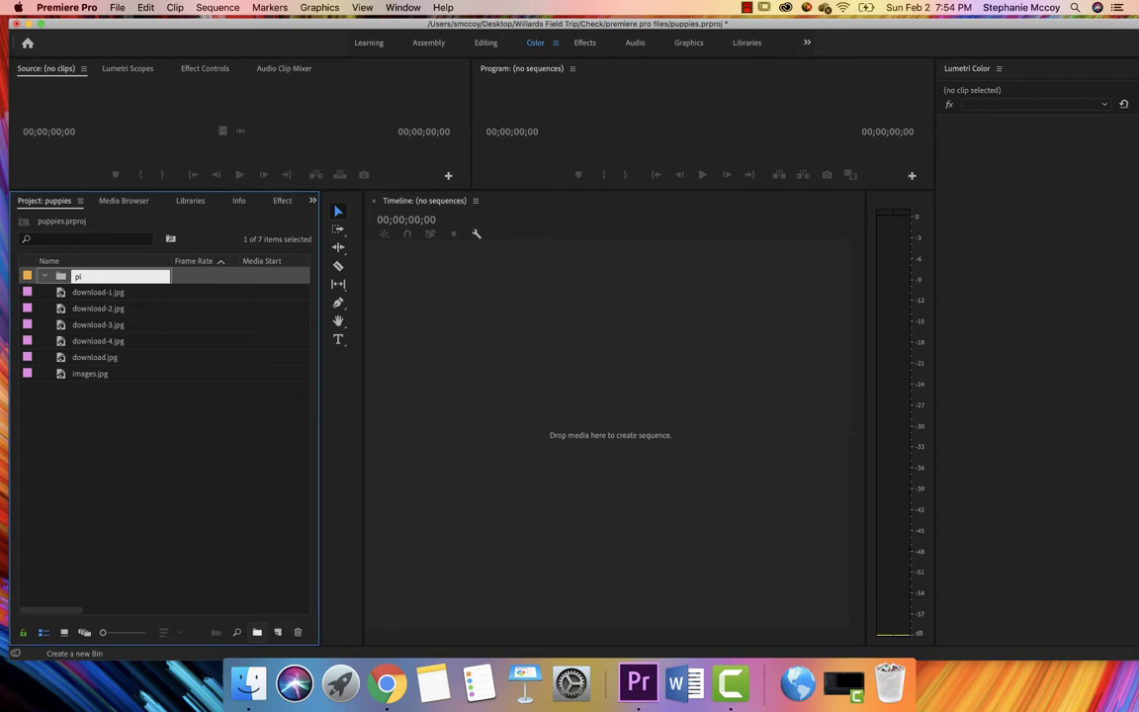
type("ctures")
left_click(158, 468)
- Move the six puppy images into the pictures bin and select them there
left_click(104, 291)
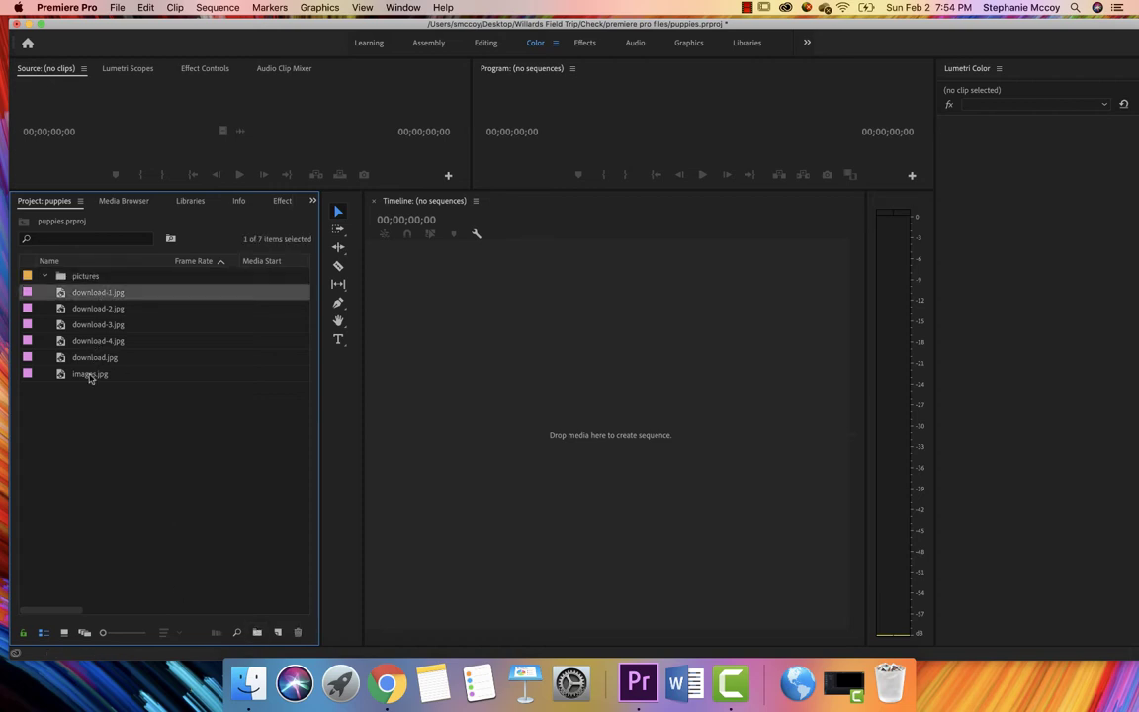
left_click(91, 373, "shift")
left_click_drag(99, 309, 92, 280)
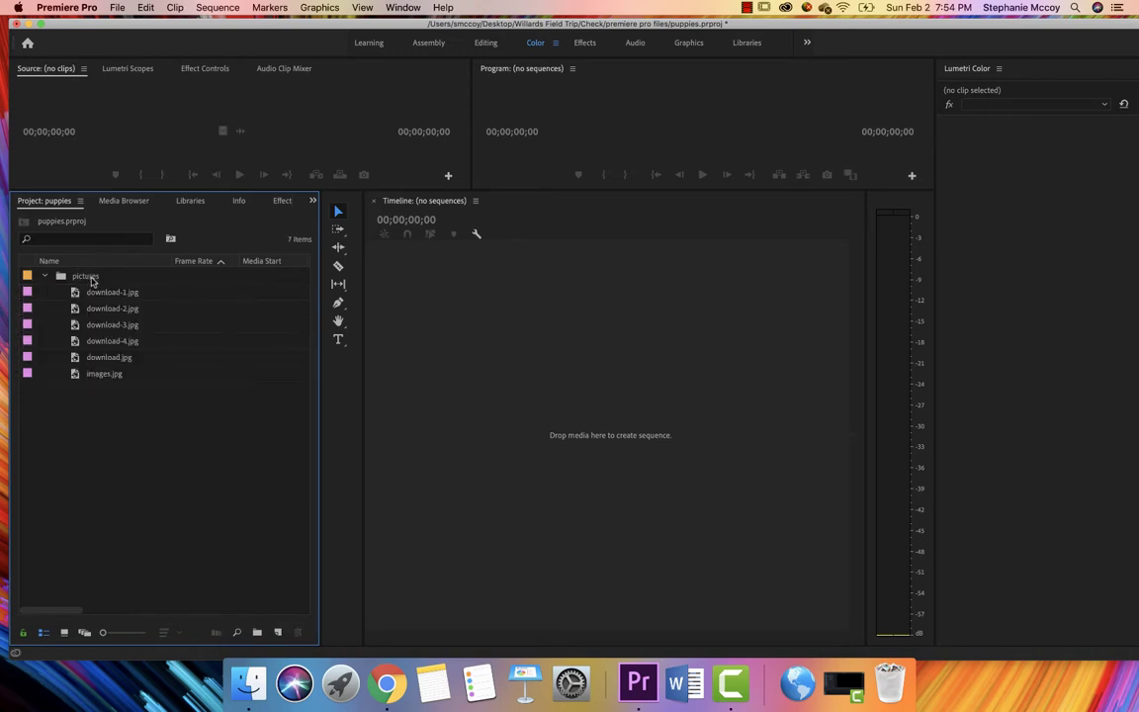
left_click(43, 276)
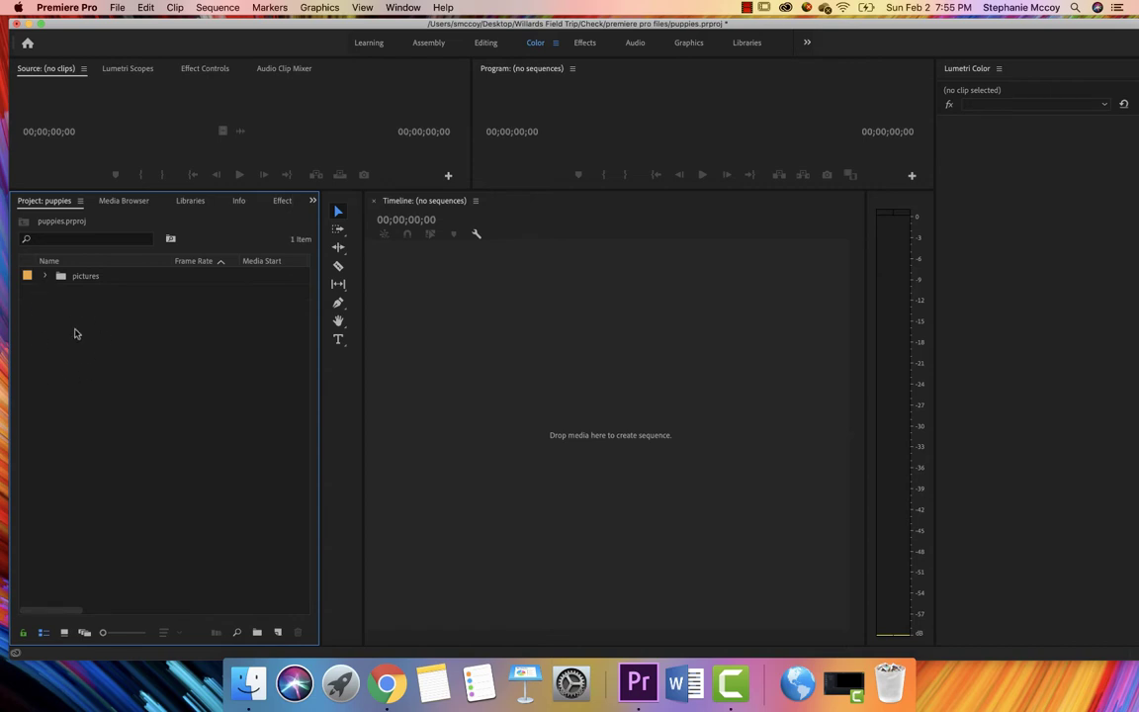
left_click(43, 278)
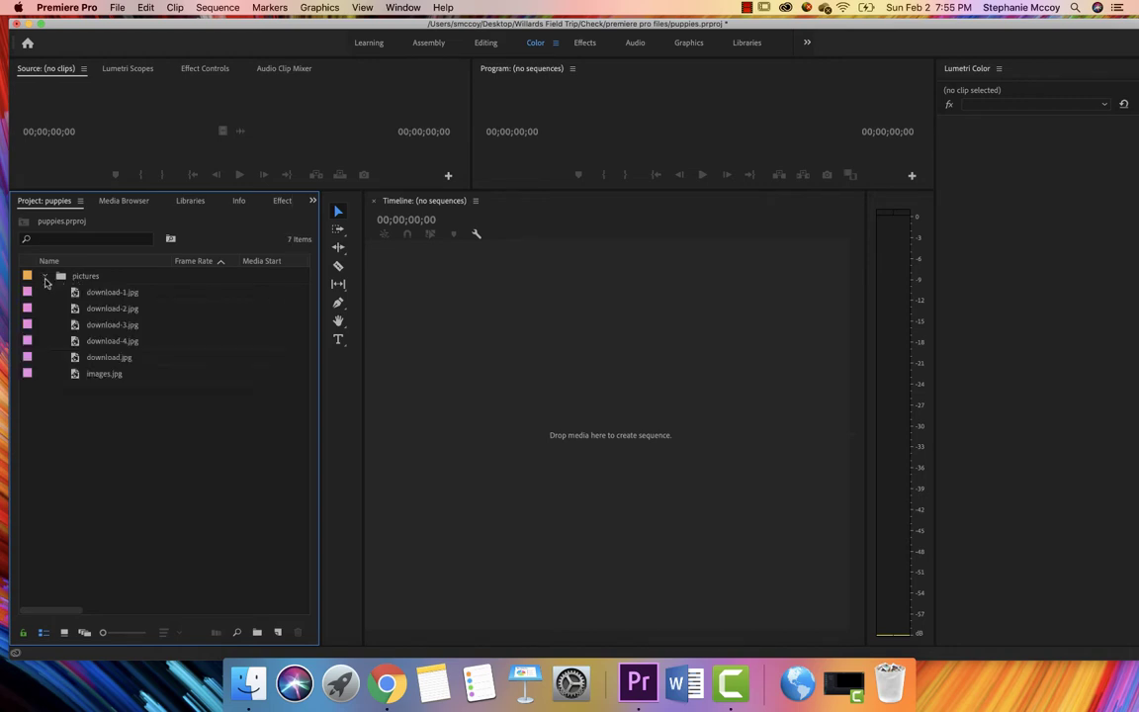
left_click(78, 293)
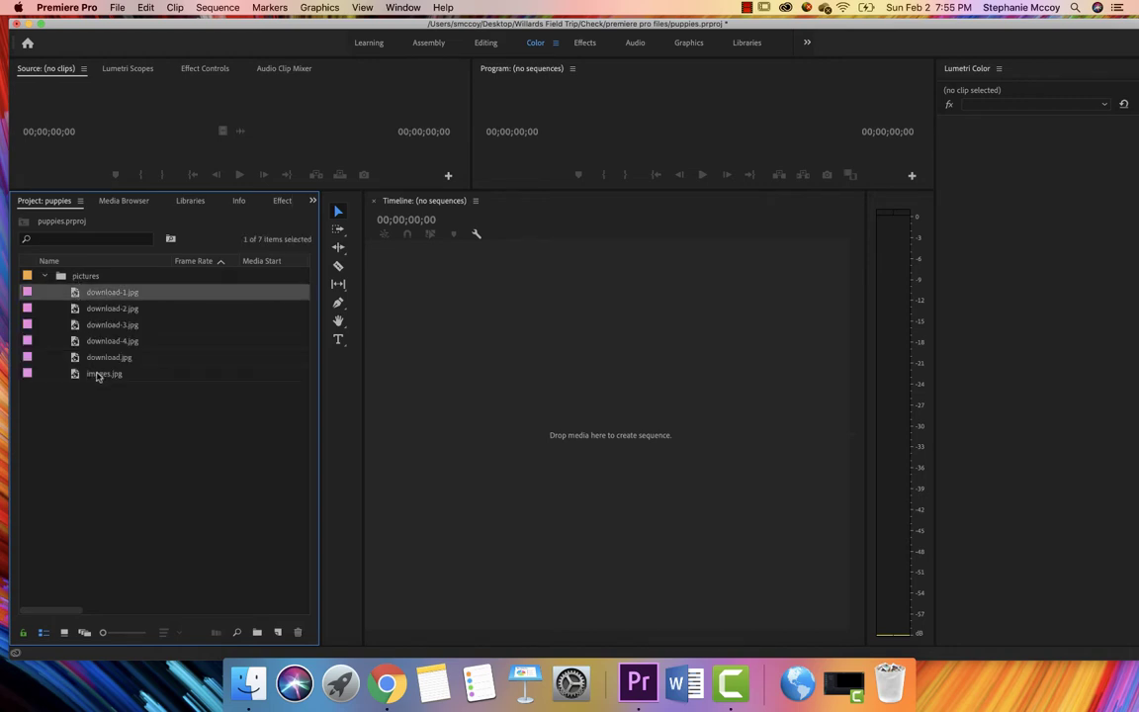
left_click(98, 375, "shift")
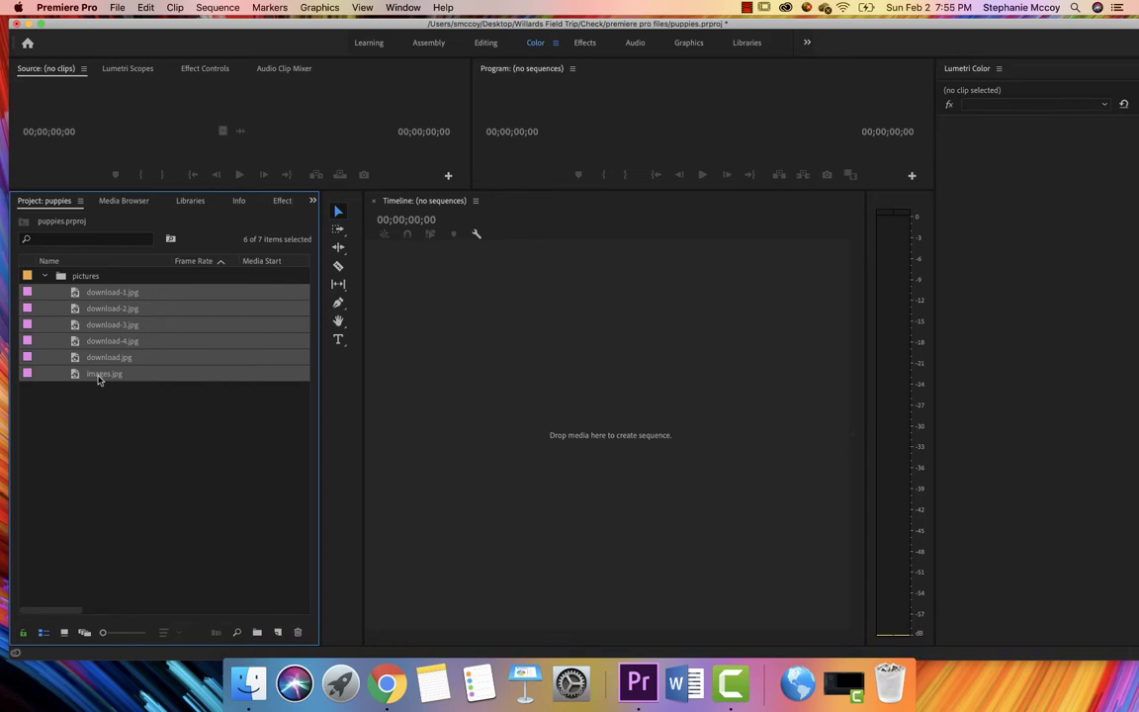
- Build an 'images' sequence from the six pictures and play it back
left_click_drag(99, 379, 413, 379)
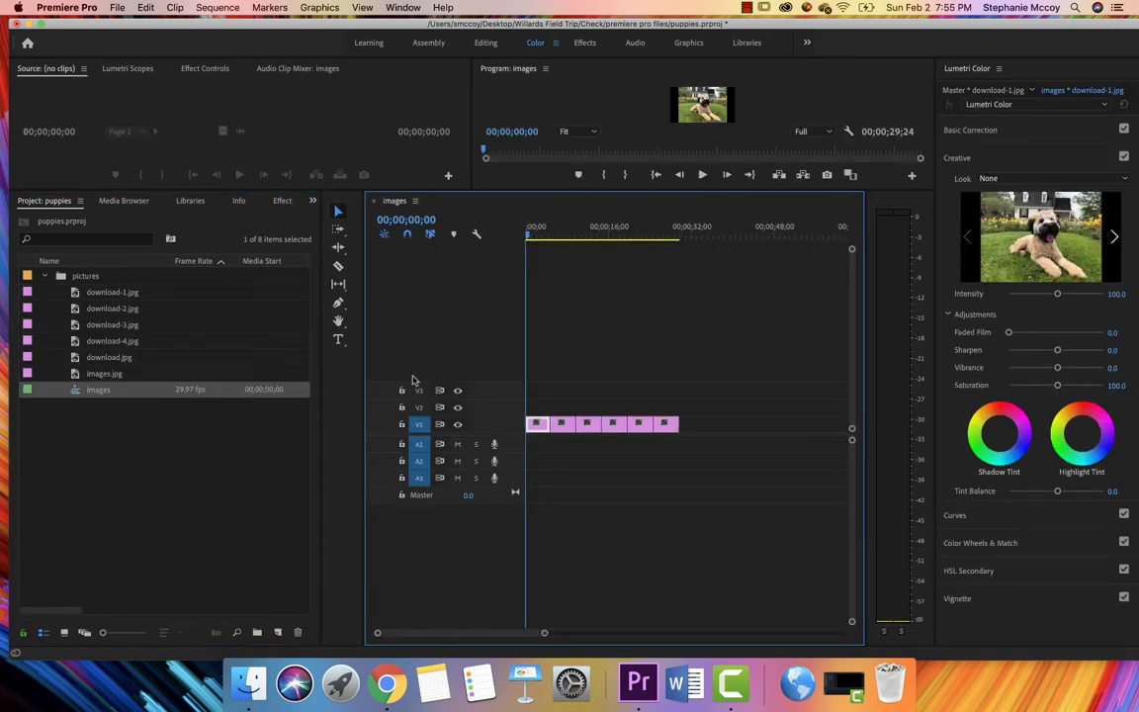
key("space")
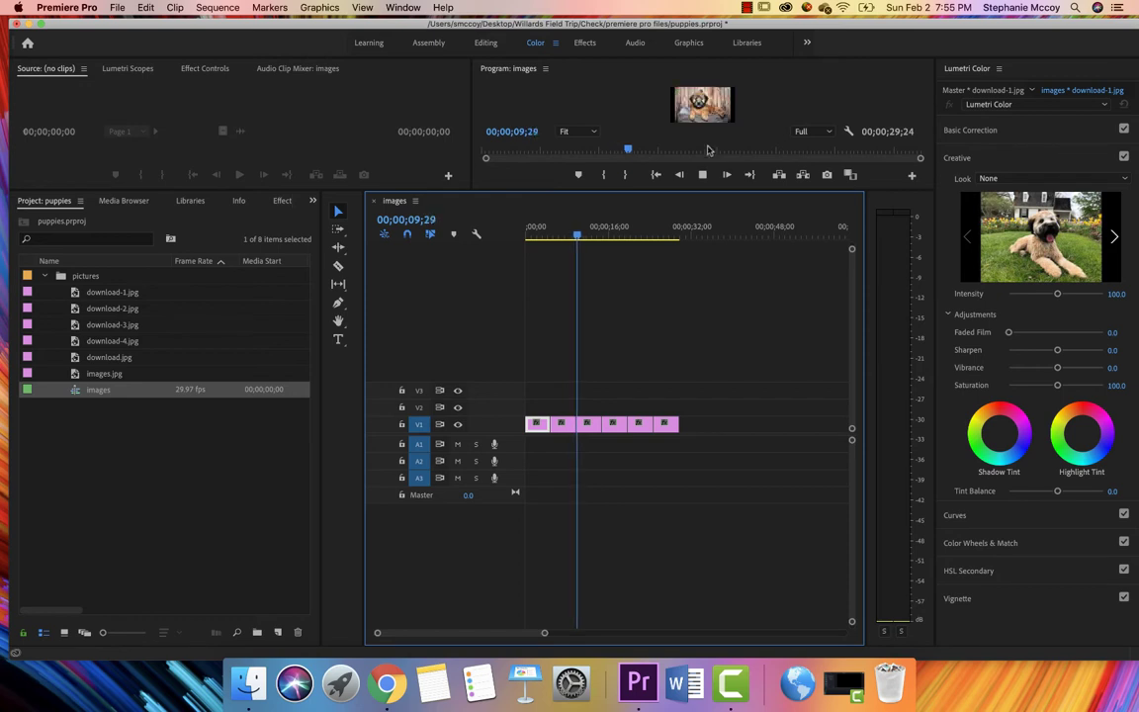
left_click(702, 174)
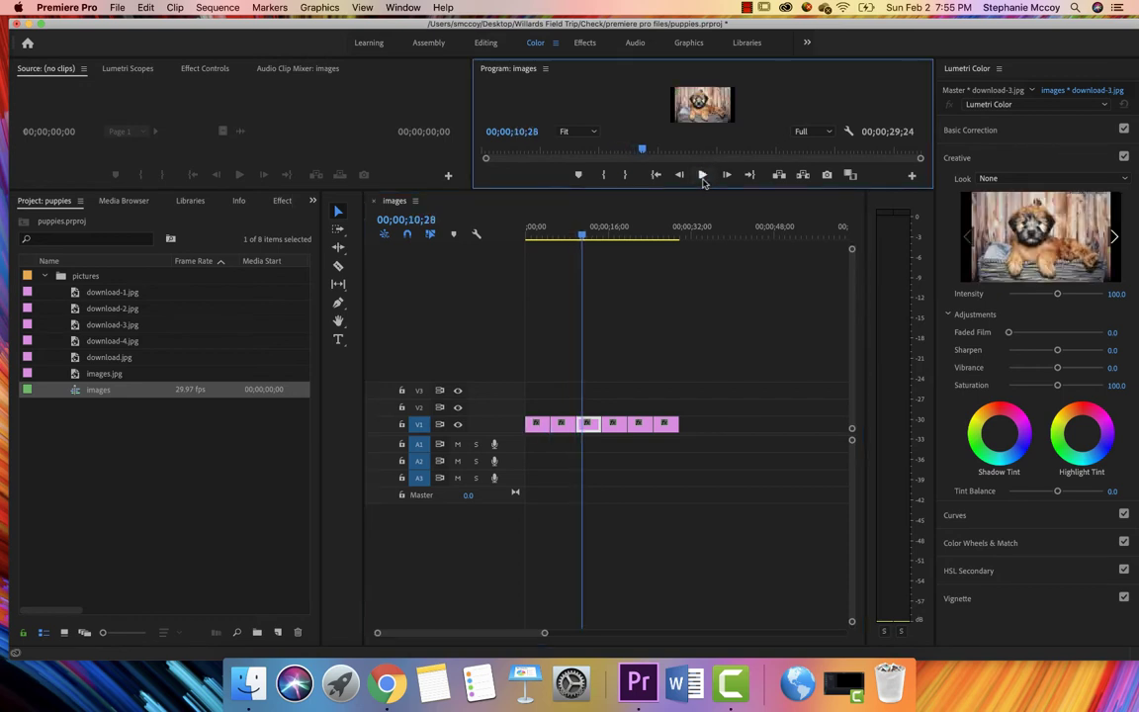
- Select all six picture clips on V1 of the timeline
left_click_drag(694, 422, 521, 423)
left_click(522, 422)
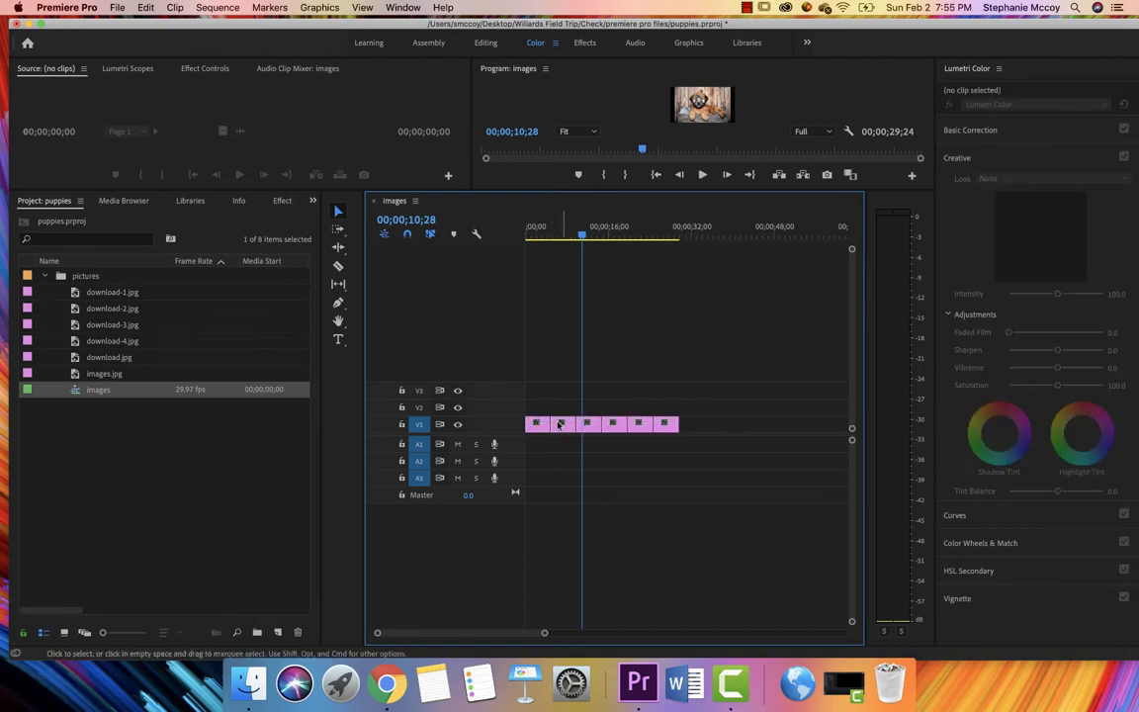
left_click(535, 424)
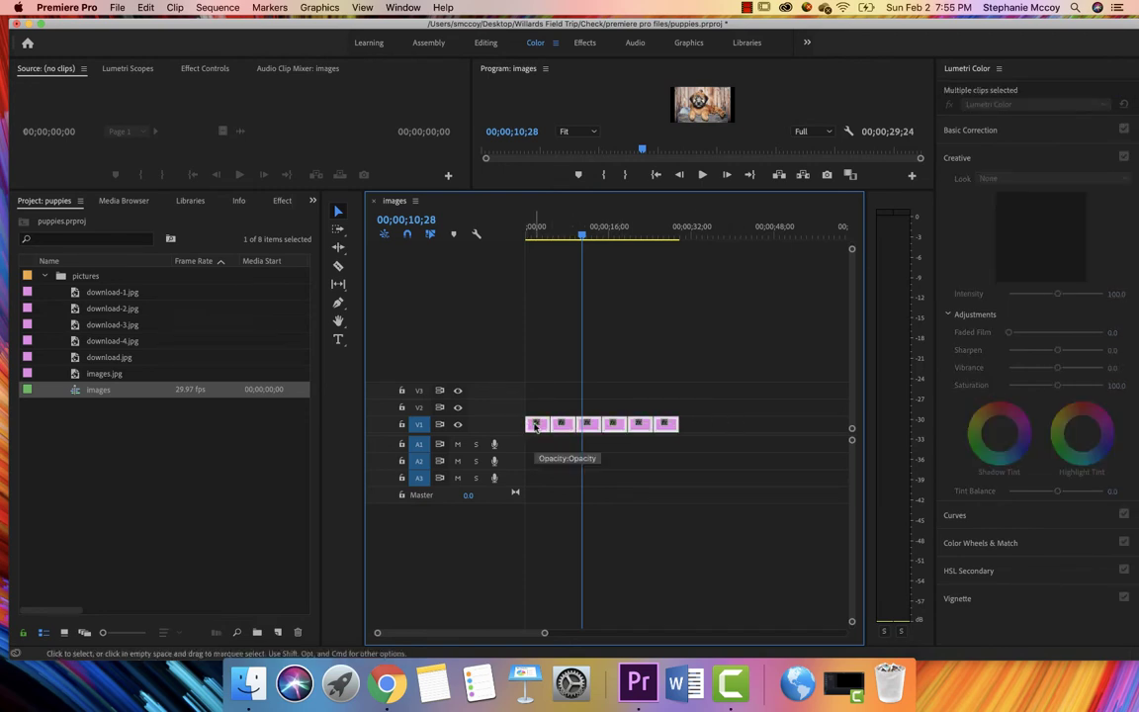
key("super+a")
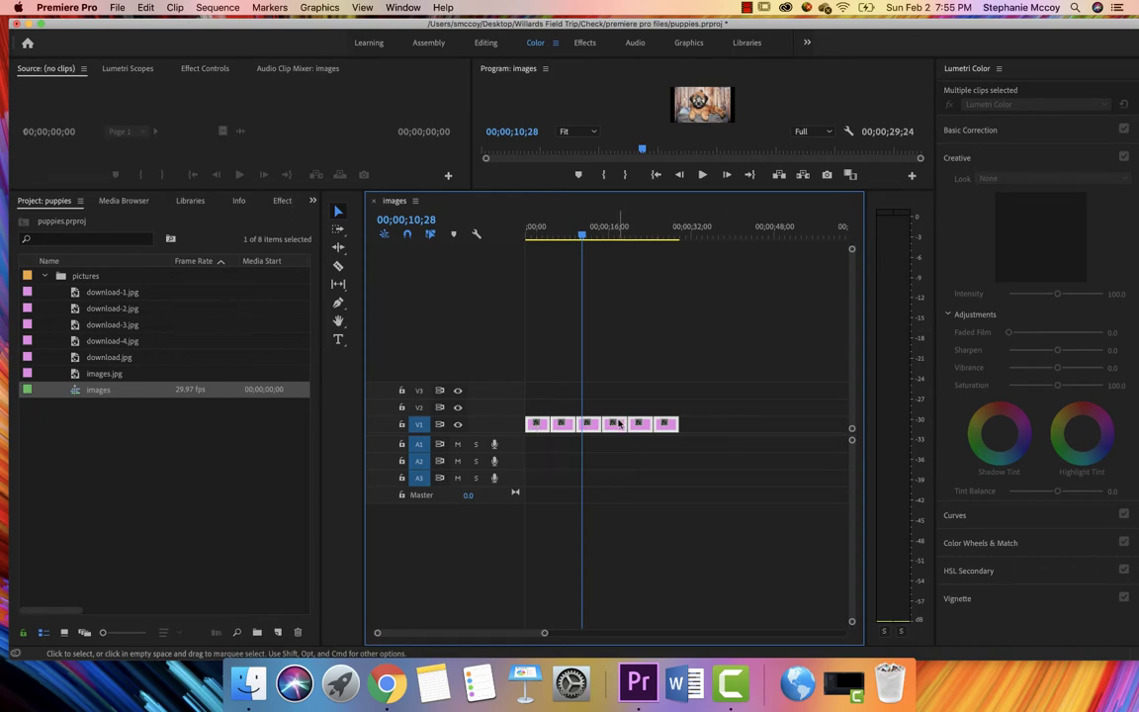
- Set the six selected clips to a duration of 00;00;04;00 via Speed/Duration
right_click(618, 423)
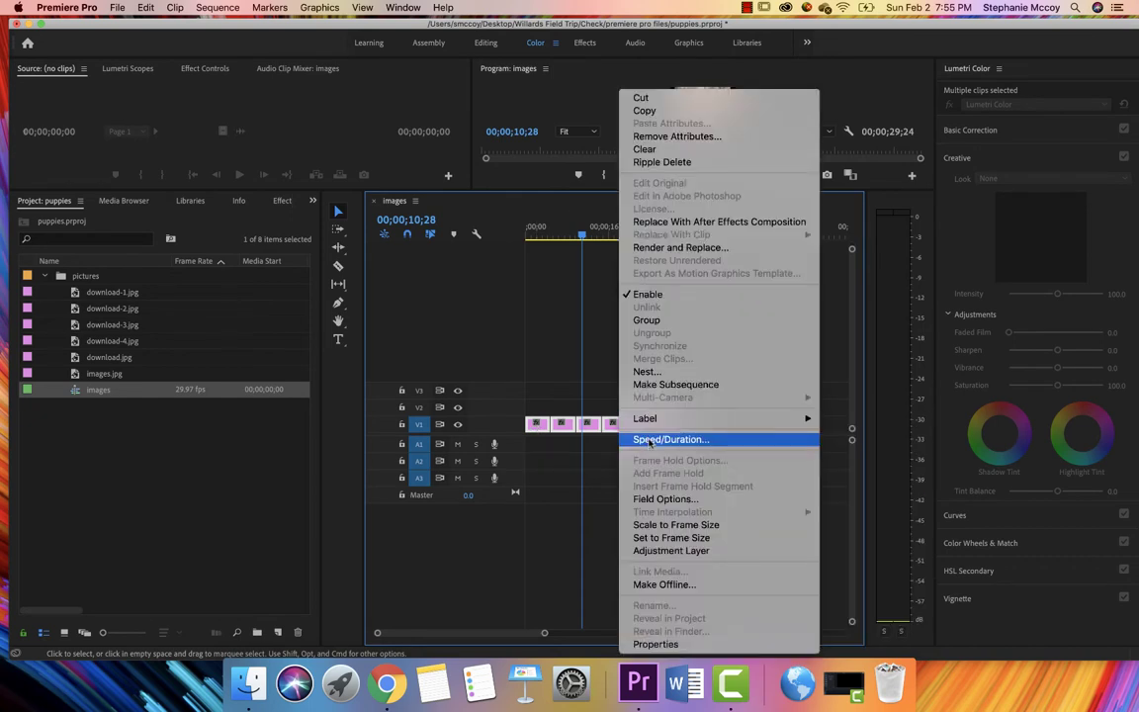
left_click(650, 440)
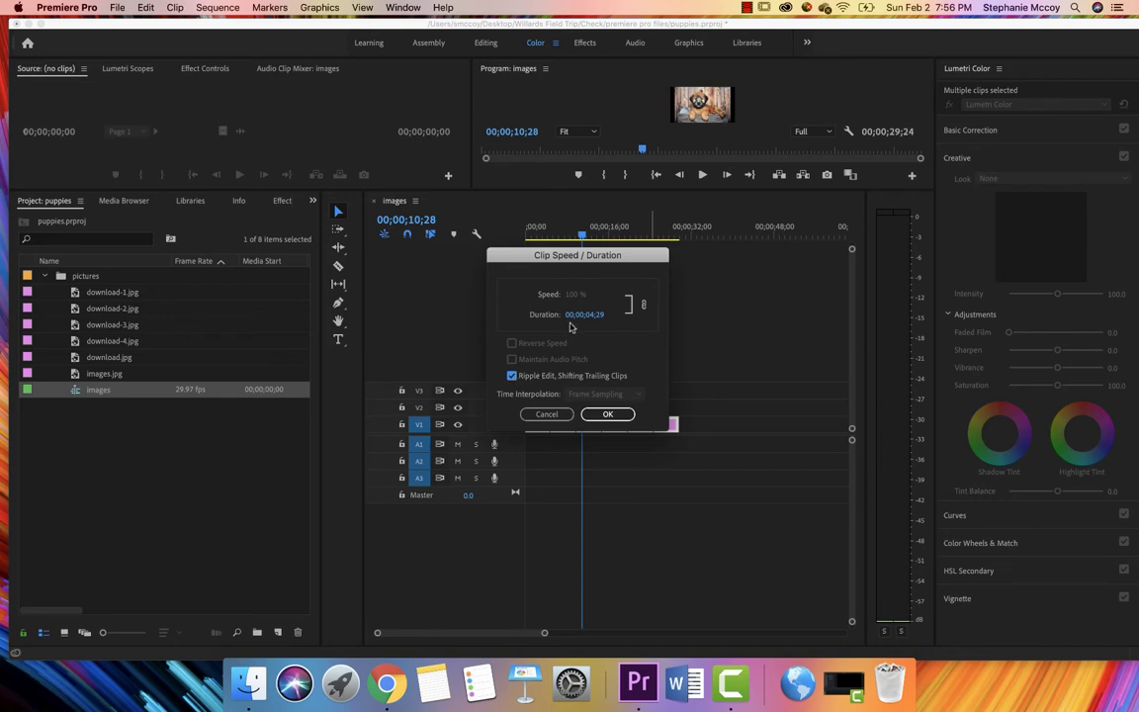
left_click(596, 314)
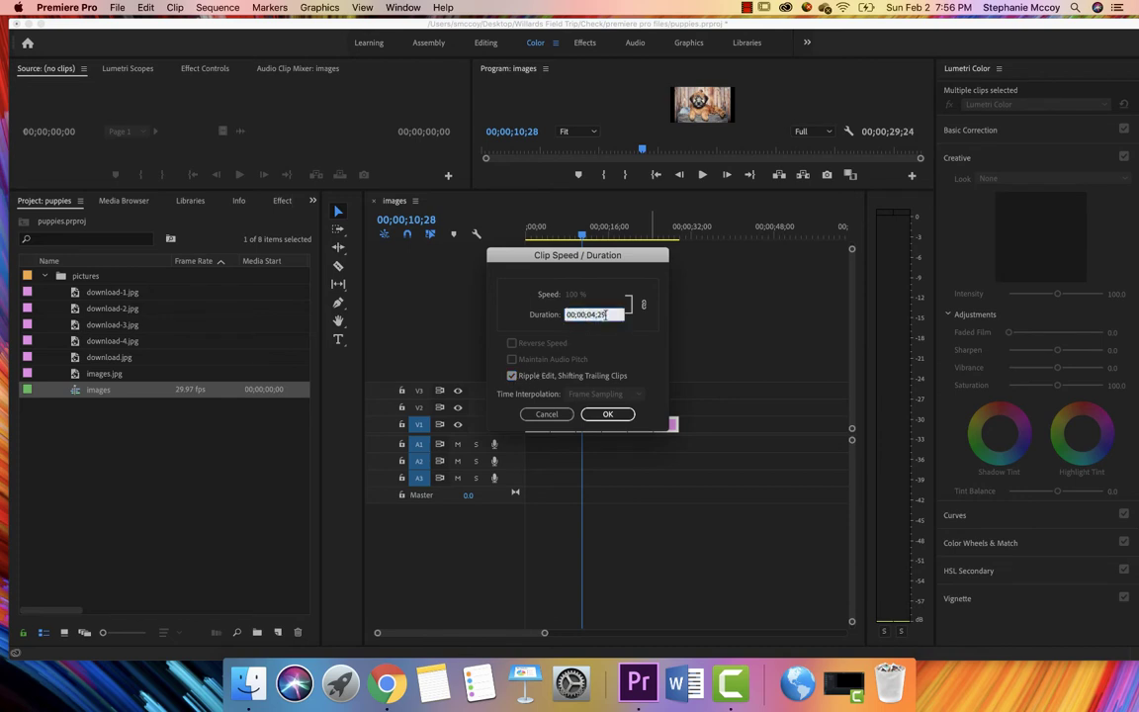
left_click(606, 415)
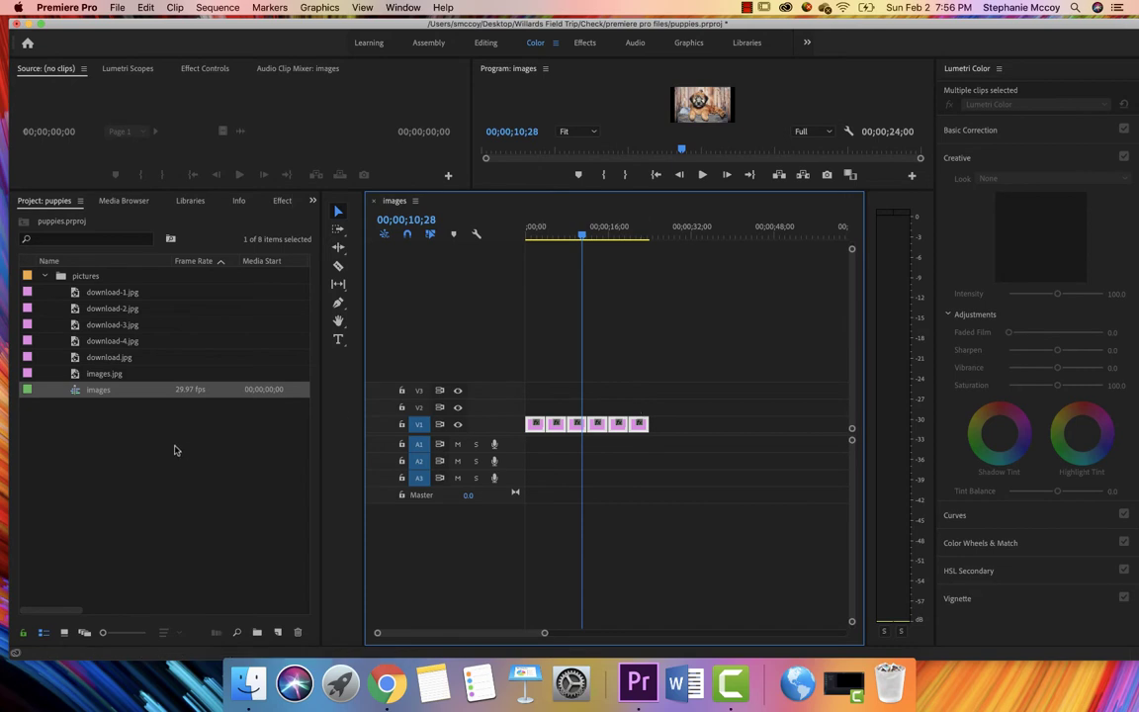
- Import the Cooking Show, Cute Robot Theme, Disco and Looking For Adventure music files
left_click(48, 277)
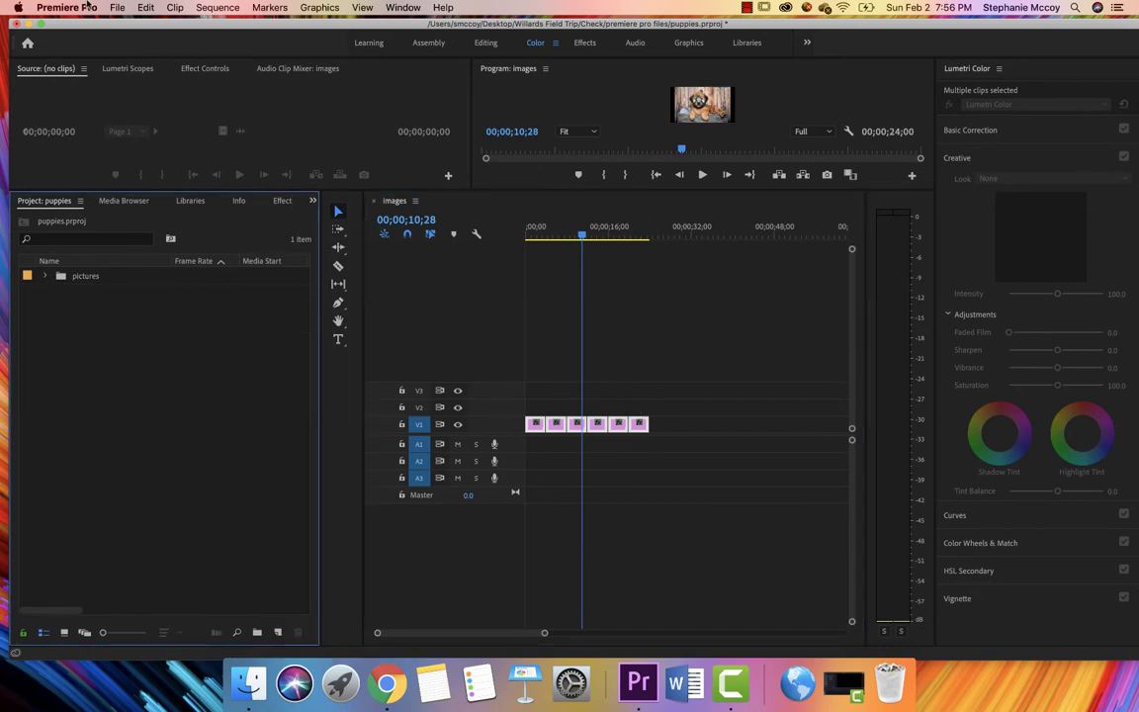
left_click(117, 7)
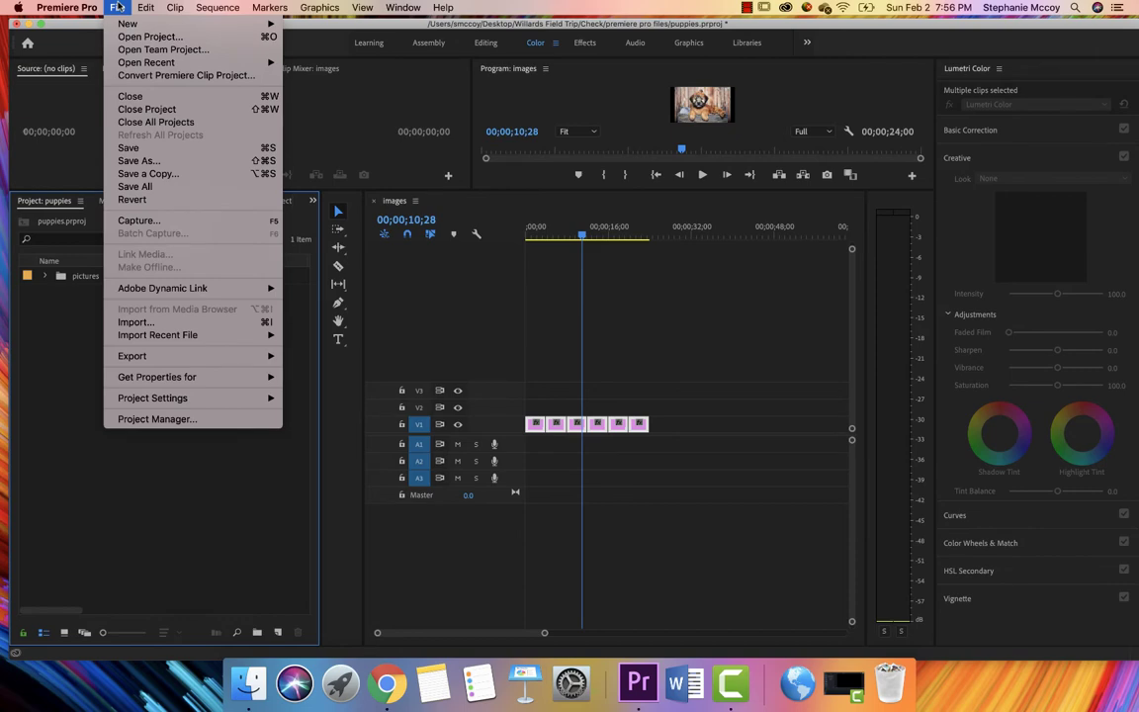
left_click(122, 323)
left_click(431, 210)
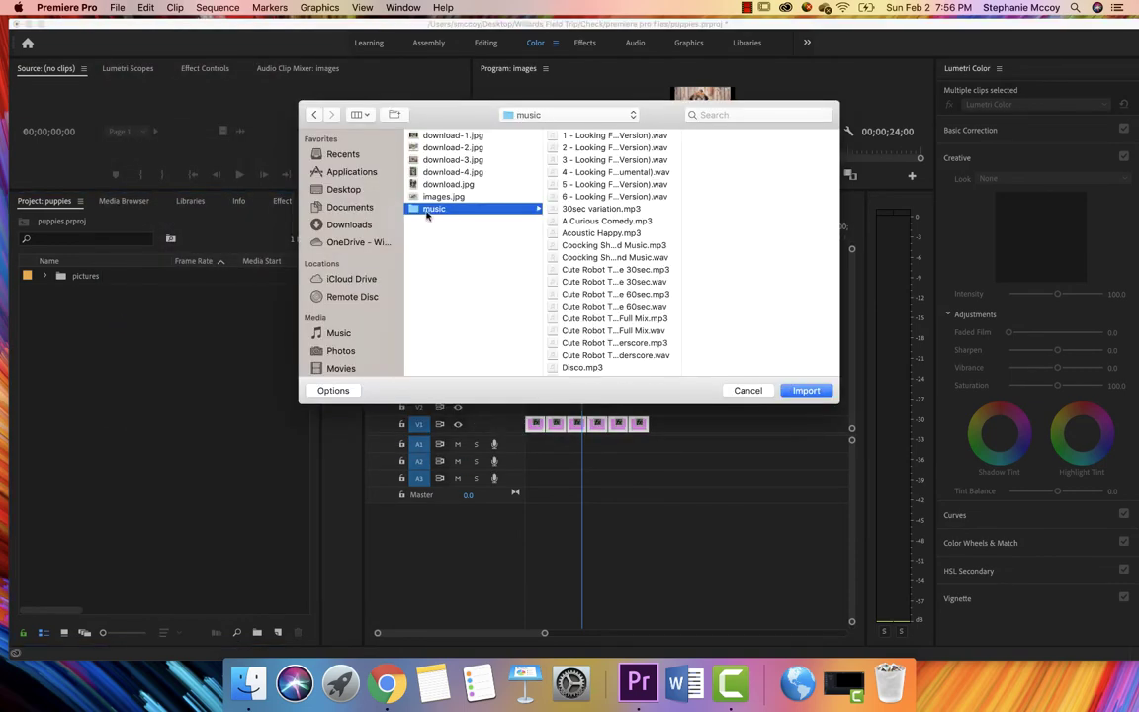
left_click(589, 245)
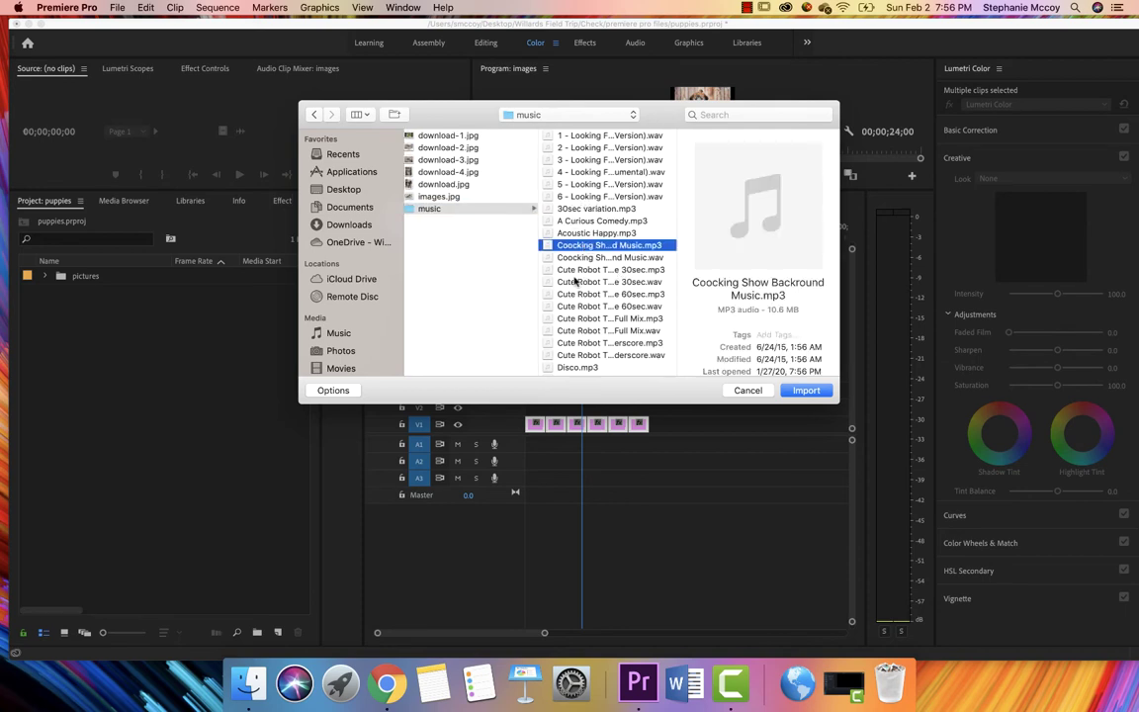
left_click(574, 281, "super")
left_click(577, 368, "super")
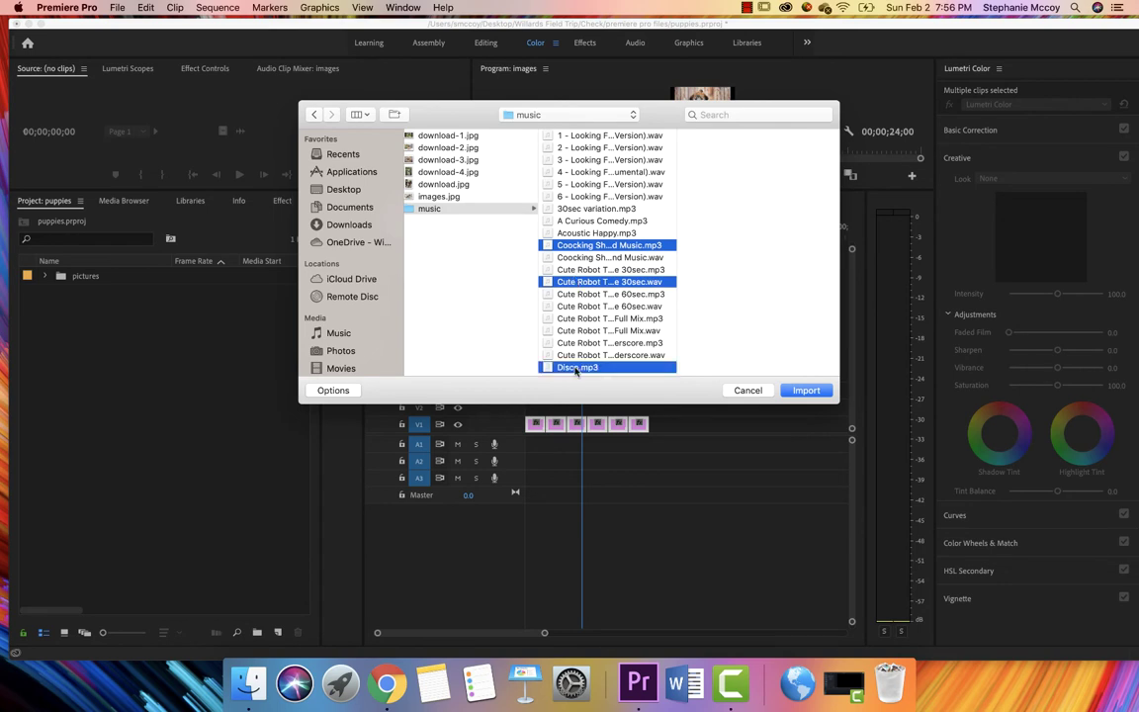
left_click(584, 135, "super")
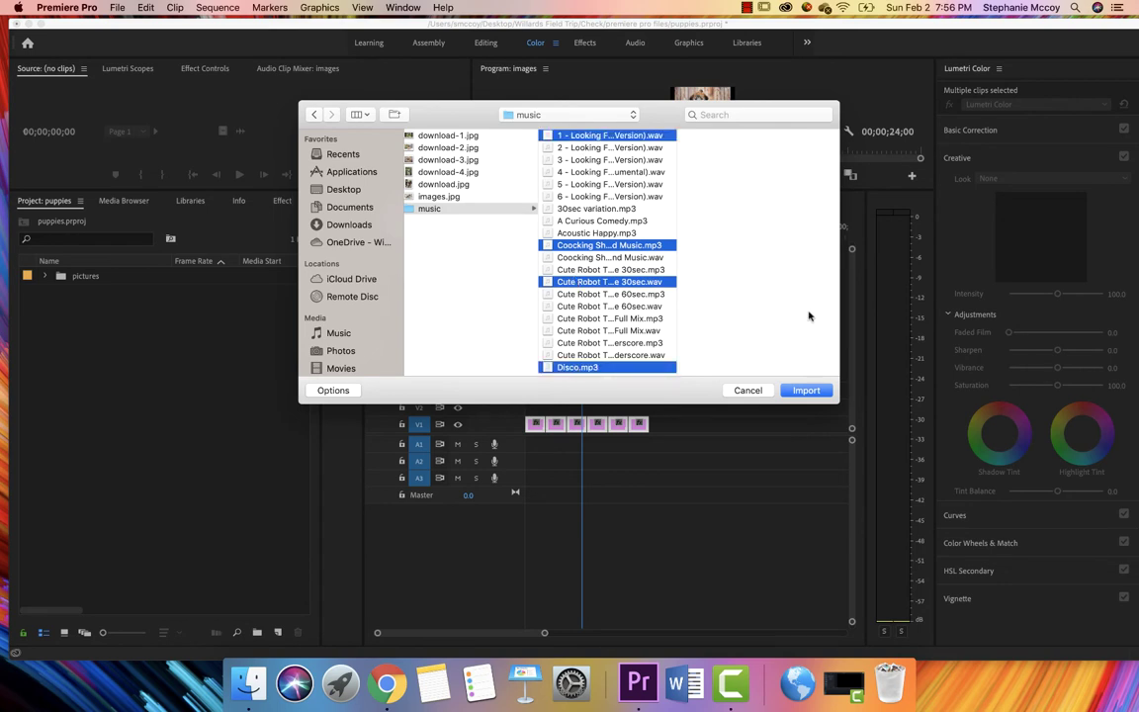
left_click(806, 390)
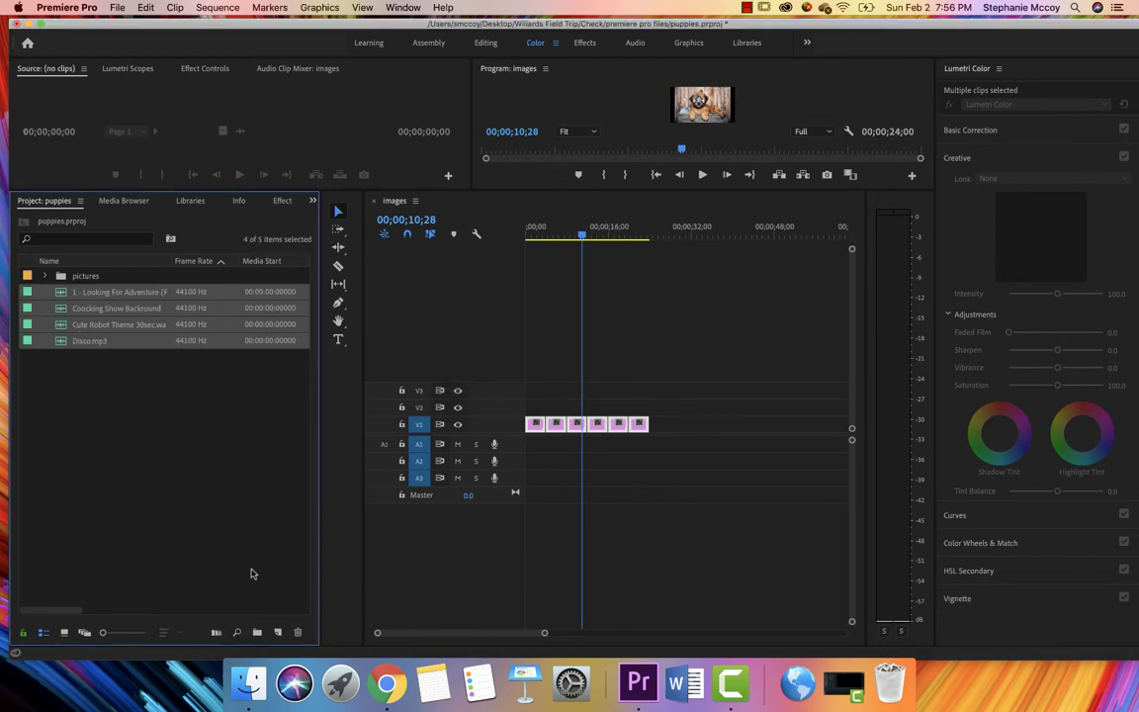
- Create a new bin named 'Music'
left_click(257, 633)
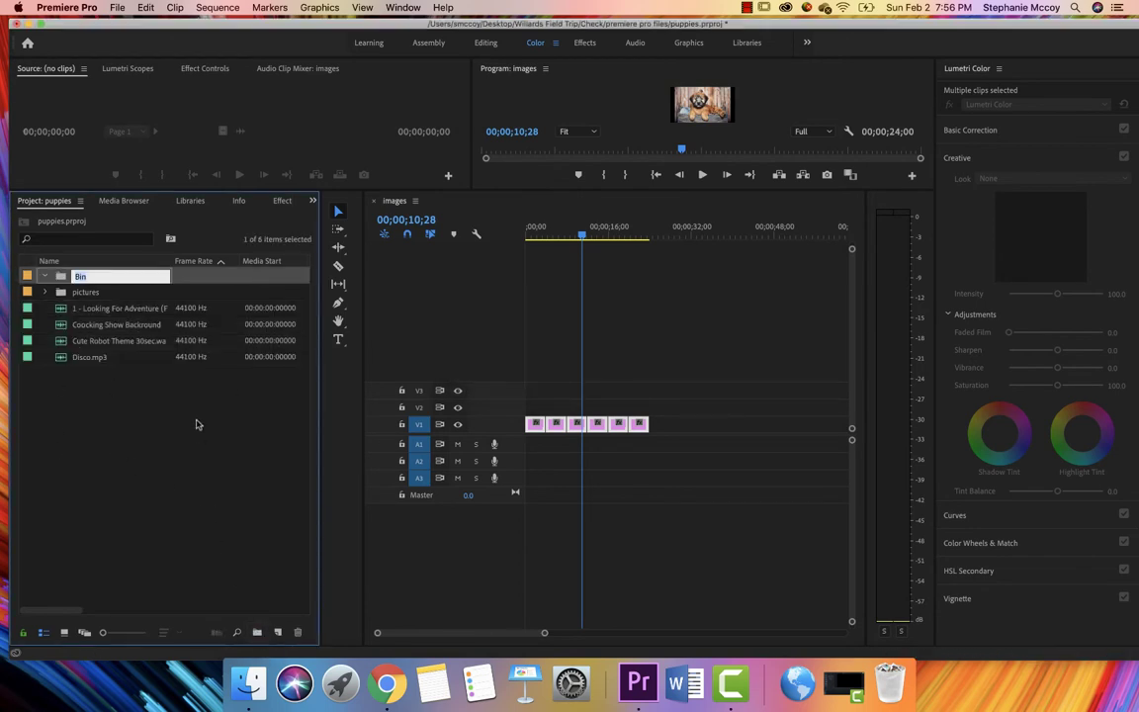
type("Music")
key("Return")
left_click(136, 309)
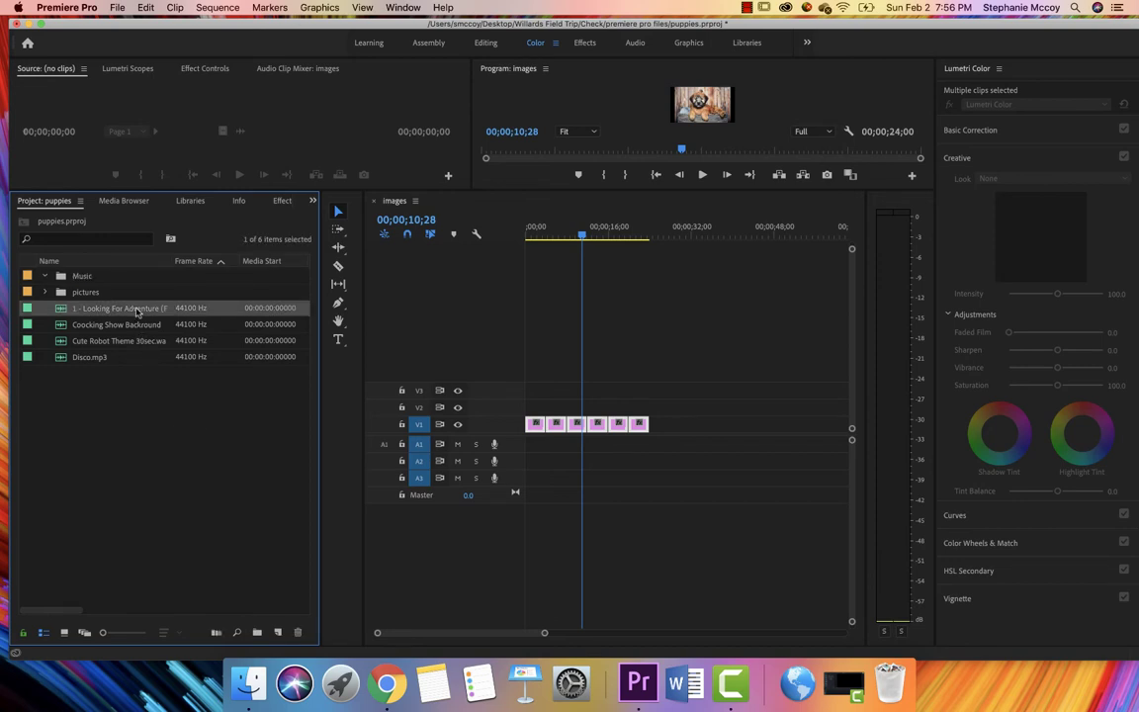
- Drag all four music tracks into the Music bin
left_click(99, 358, "shift")
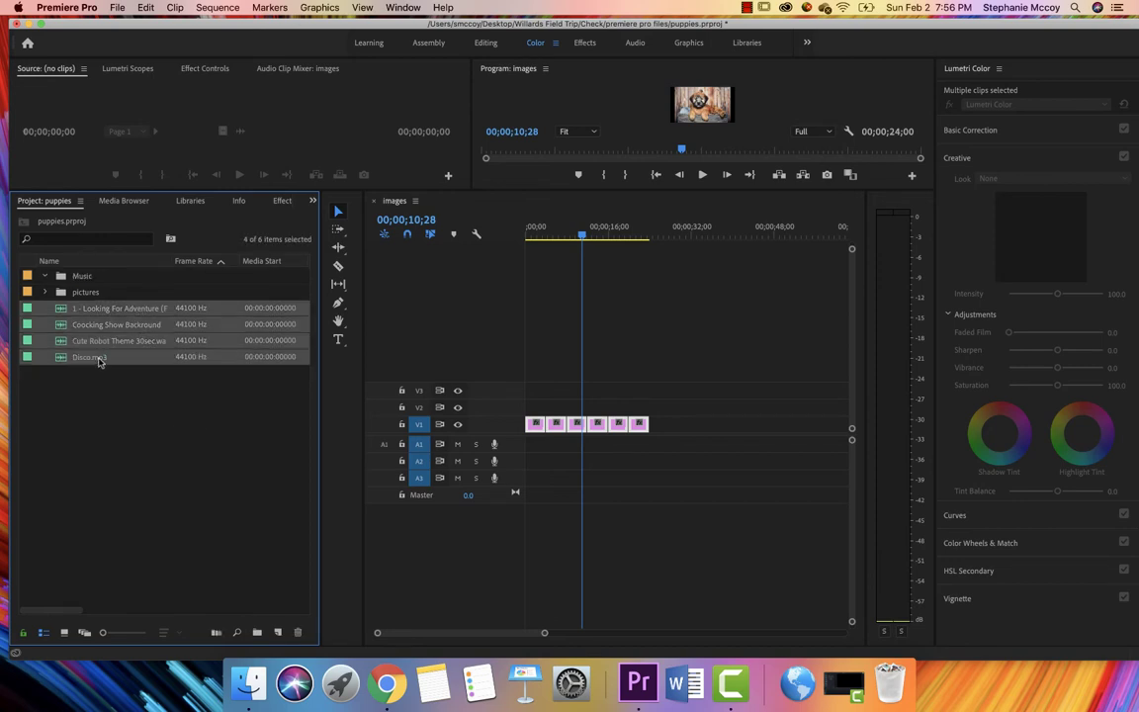
left_click_drag(94, 313, 81, 277)
left_click(42, 276)
left_click(45, 277)
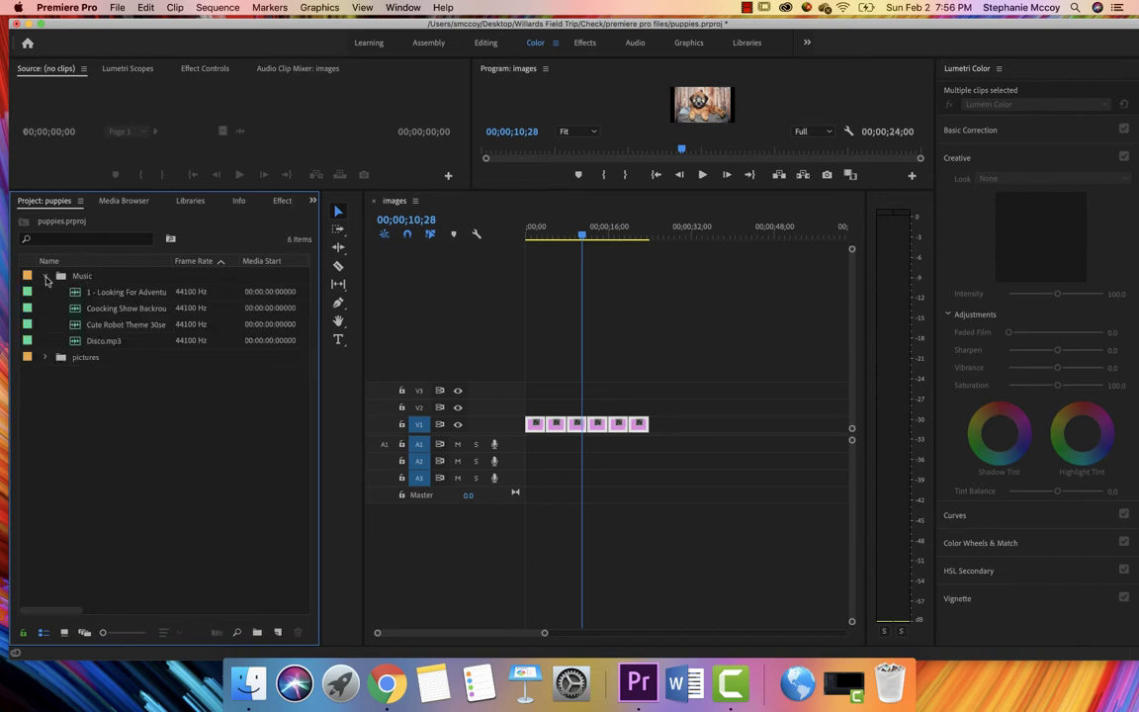
left_click(540, 426)
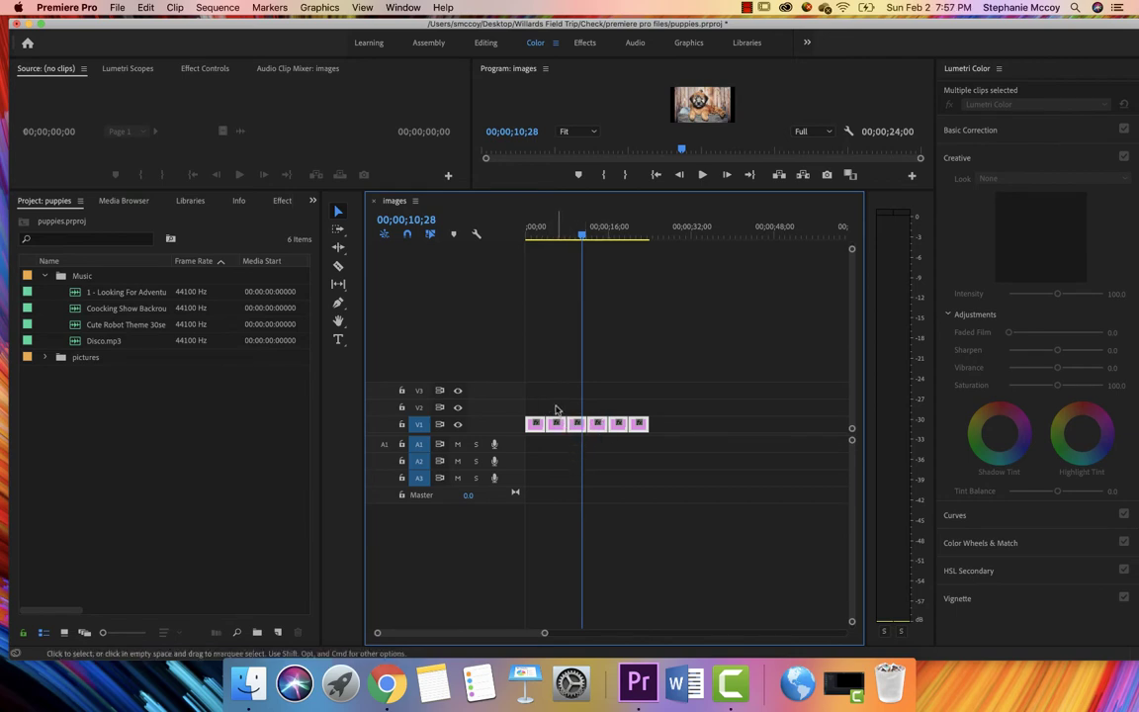
- Change the second and third picture clips to 00;00;03;00 duration each
left_click_drag(555, 409, 579, 450)
right_click(575, 425)
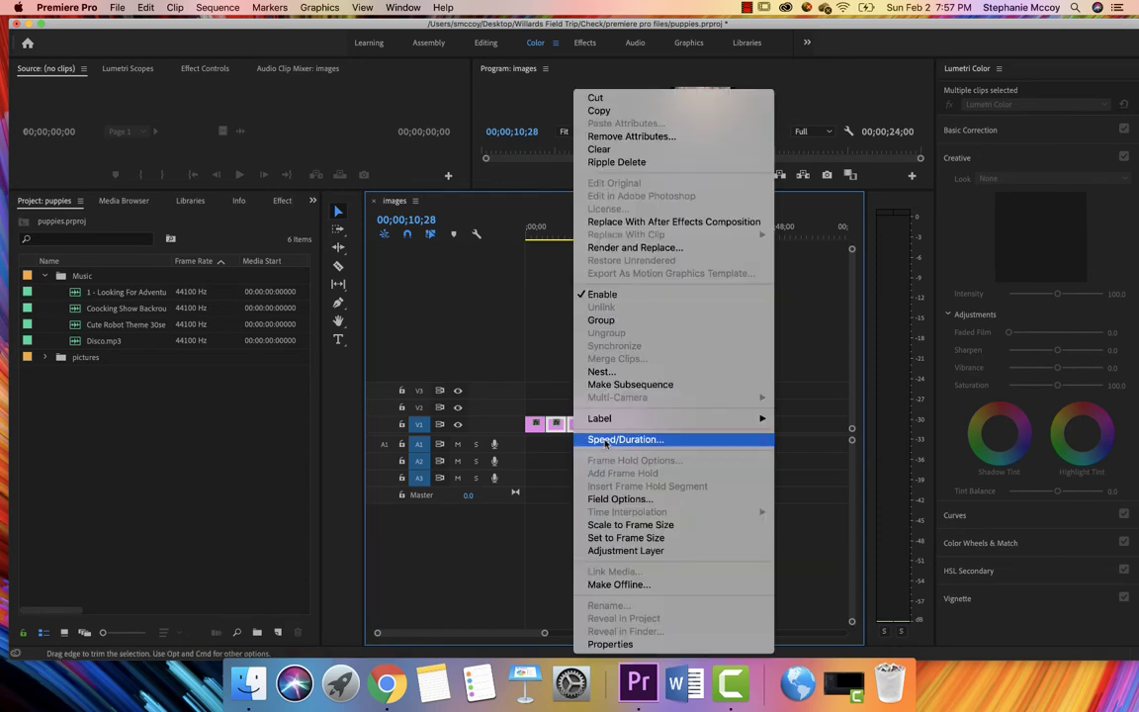
left_click(605, 439)
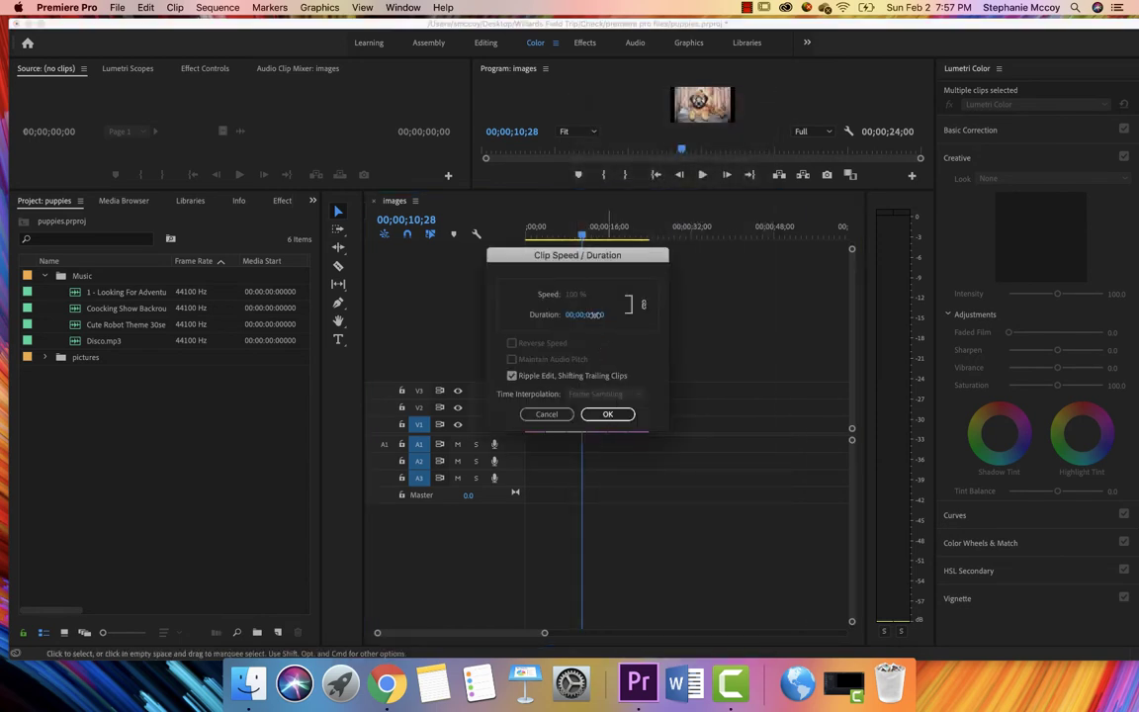
left_click(590, 315)
left_click(593, 315)
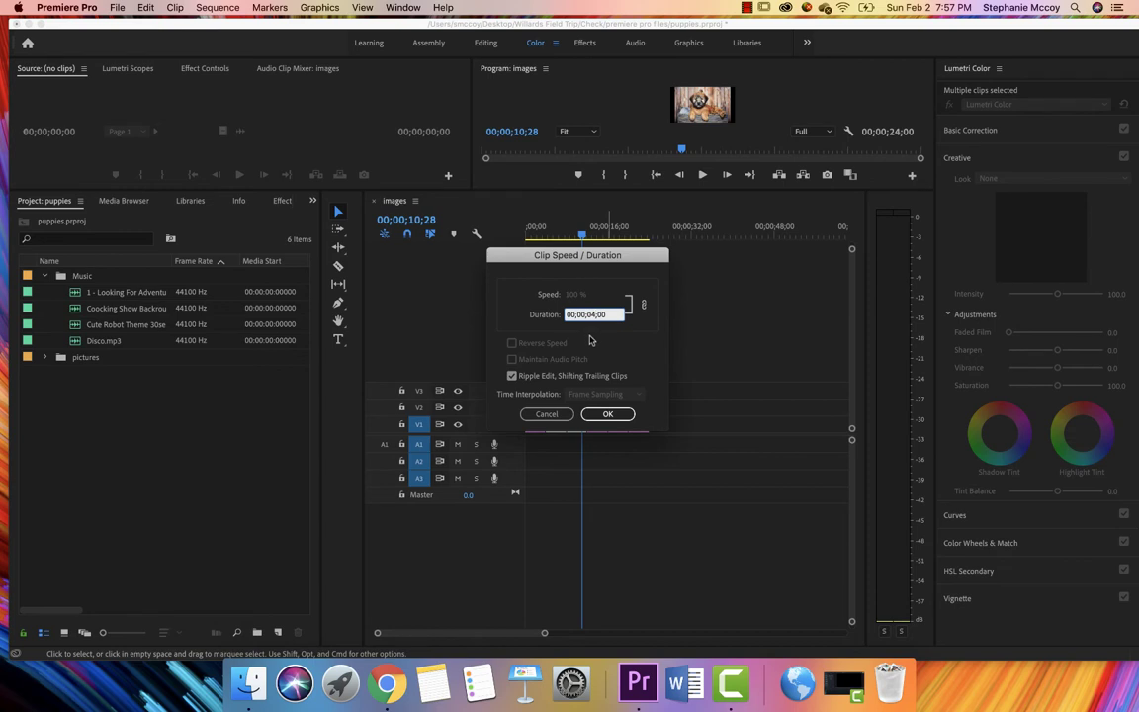
left_click(607, 414)
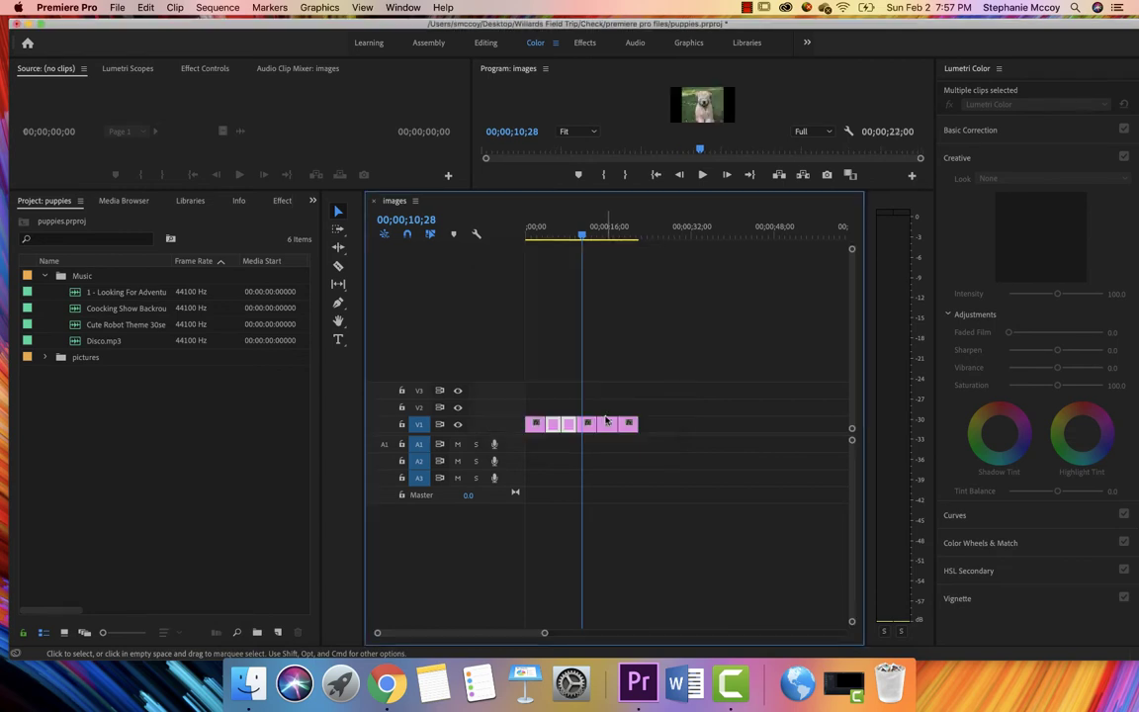
left_click(702, 448)
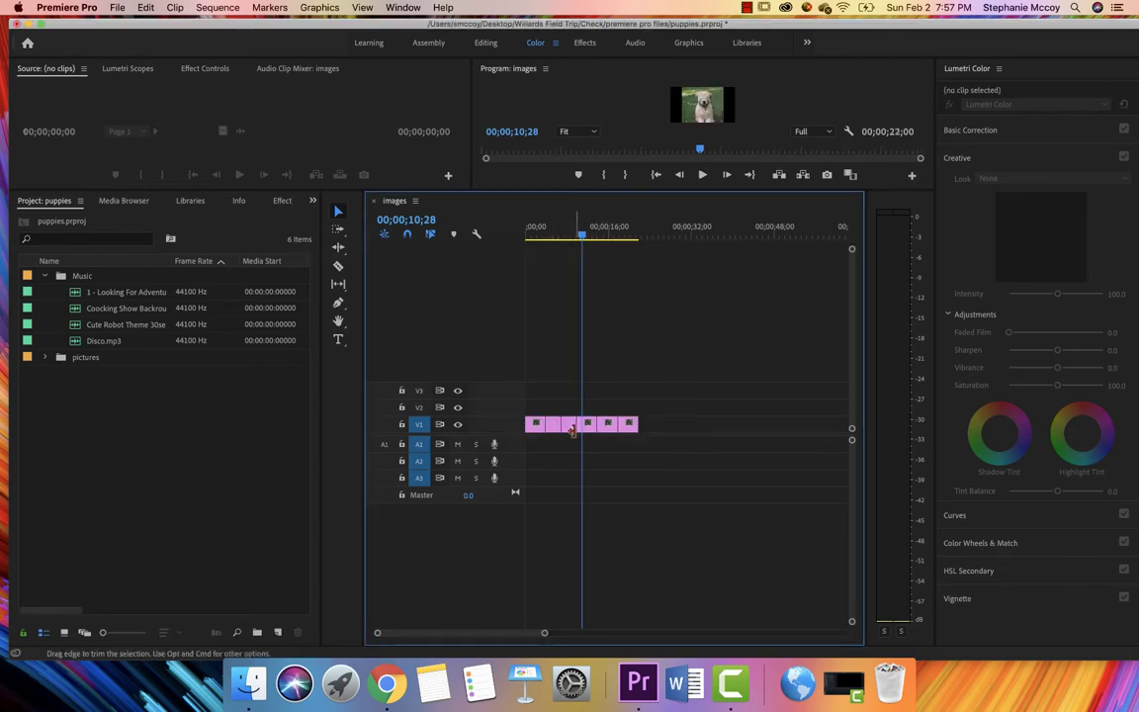
- Audition Looking For Adventure and the cooking-show track, then play Cute Robot Theme 30sec.wav
double_click(123, 293)
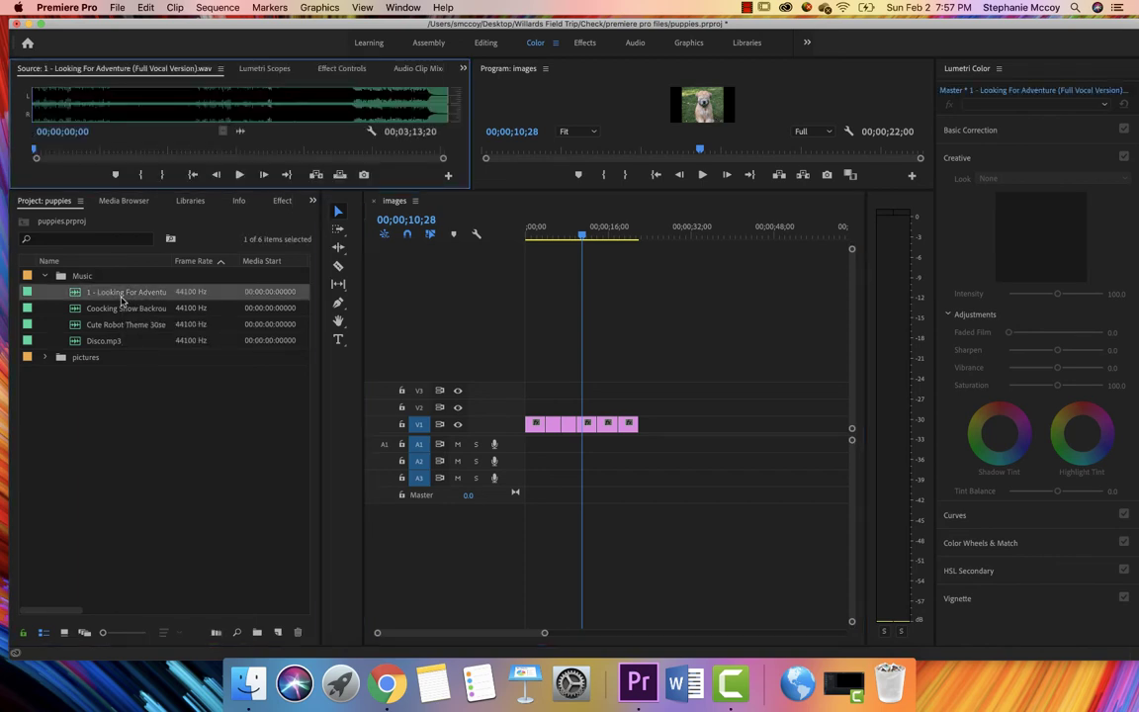
key("space")
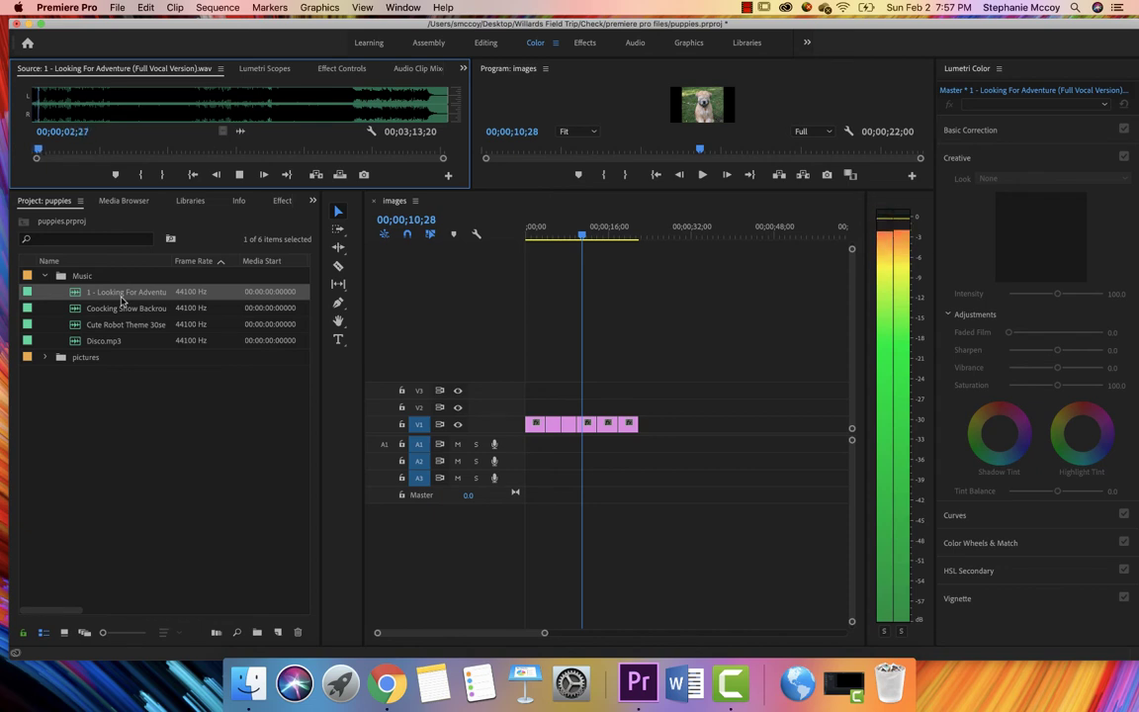
key("space")
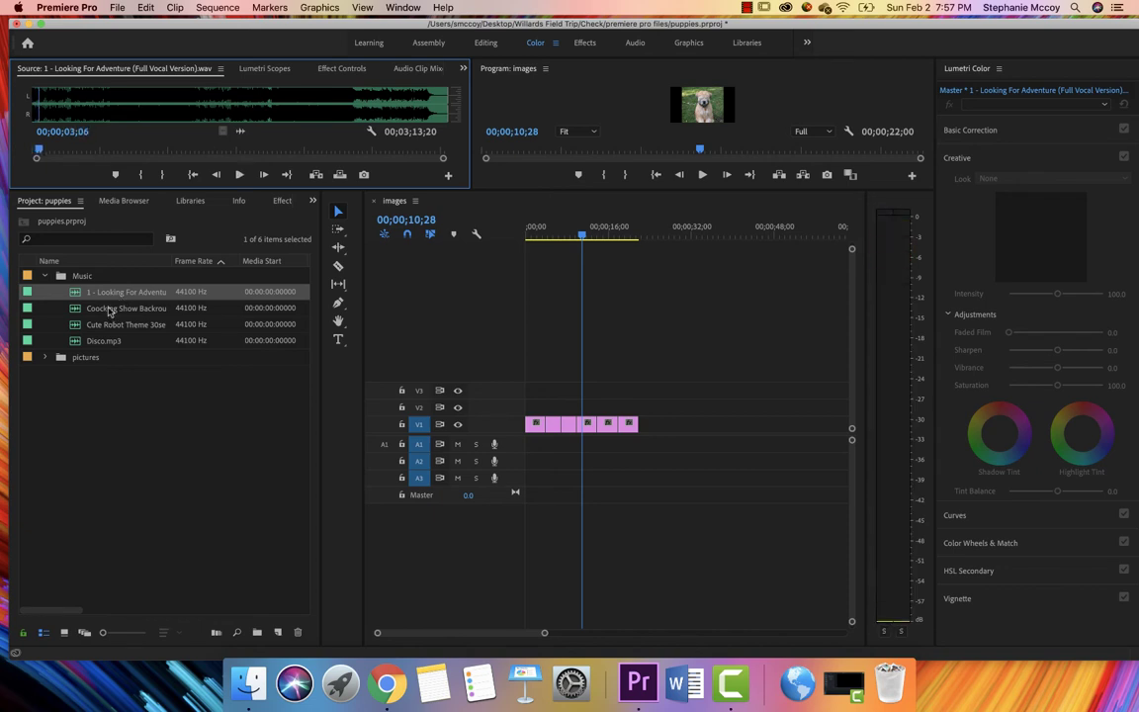
double_click(109, 309)
key("space")
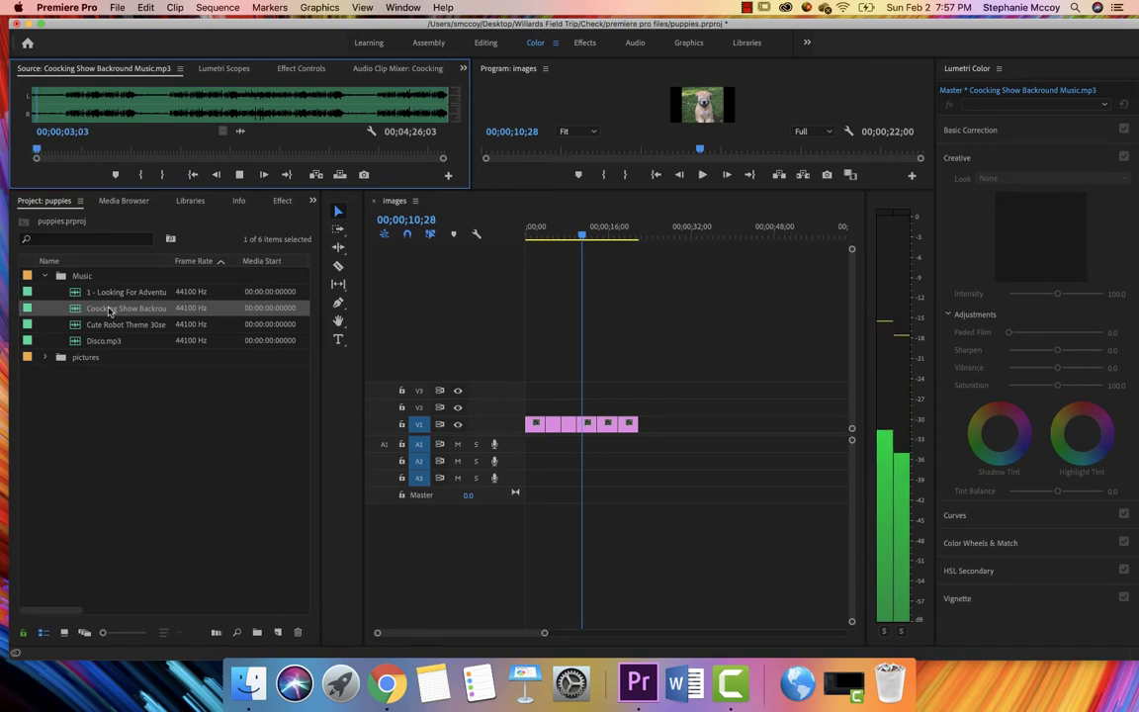
key("space")
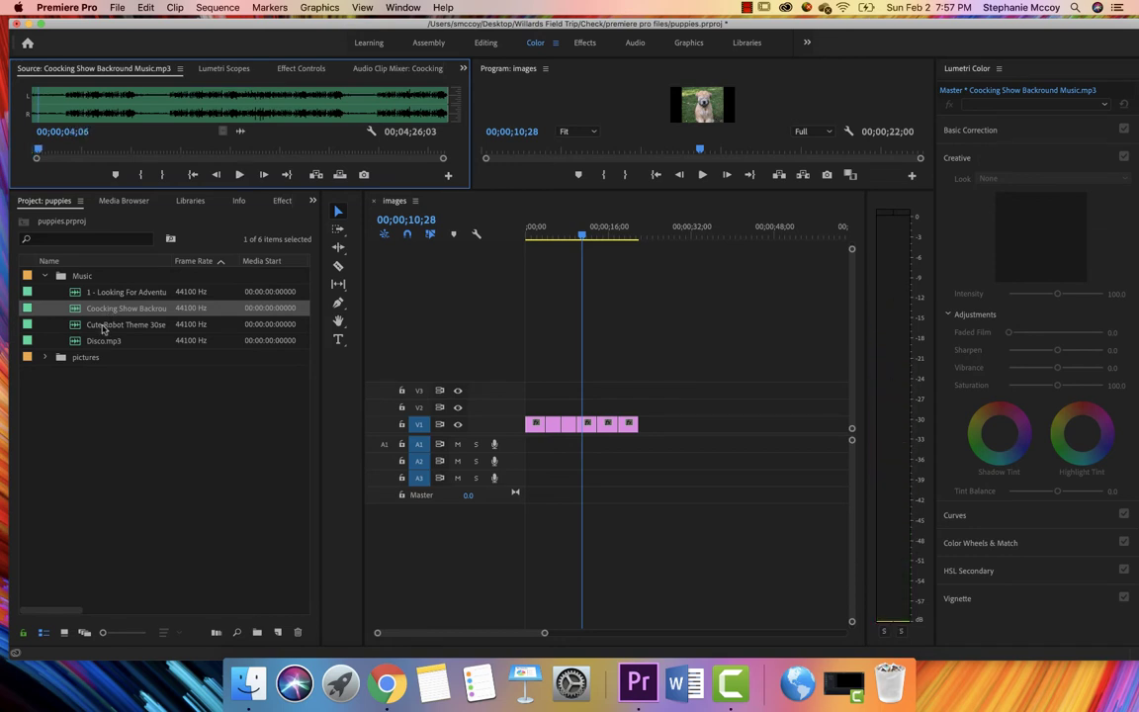
double_click(103, 325)
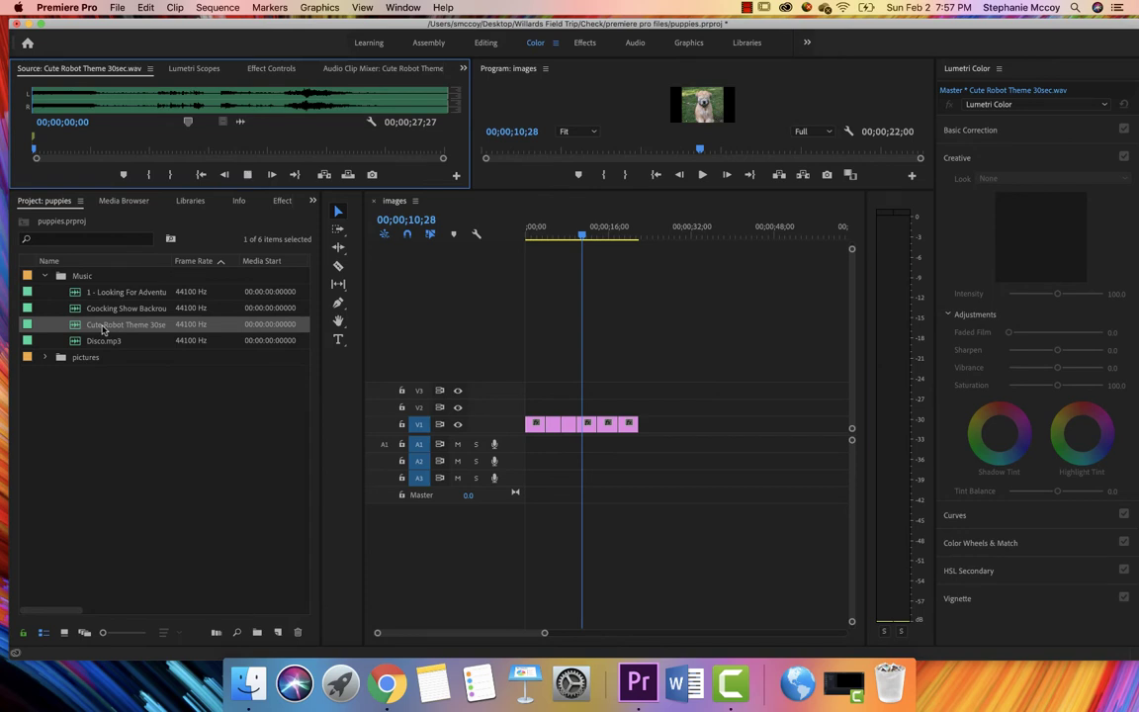
key("space")
key("space")
- Place the Looking For Adventure music on track A1 and preview the sequence from the start
left_click(110, 292)
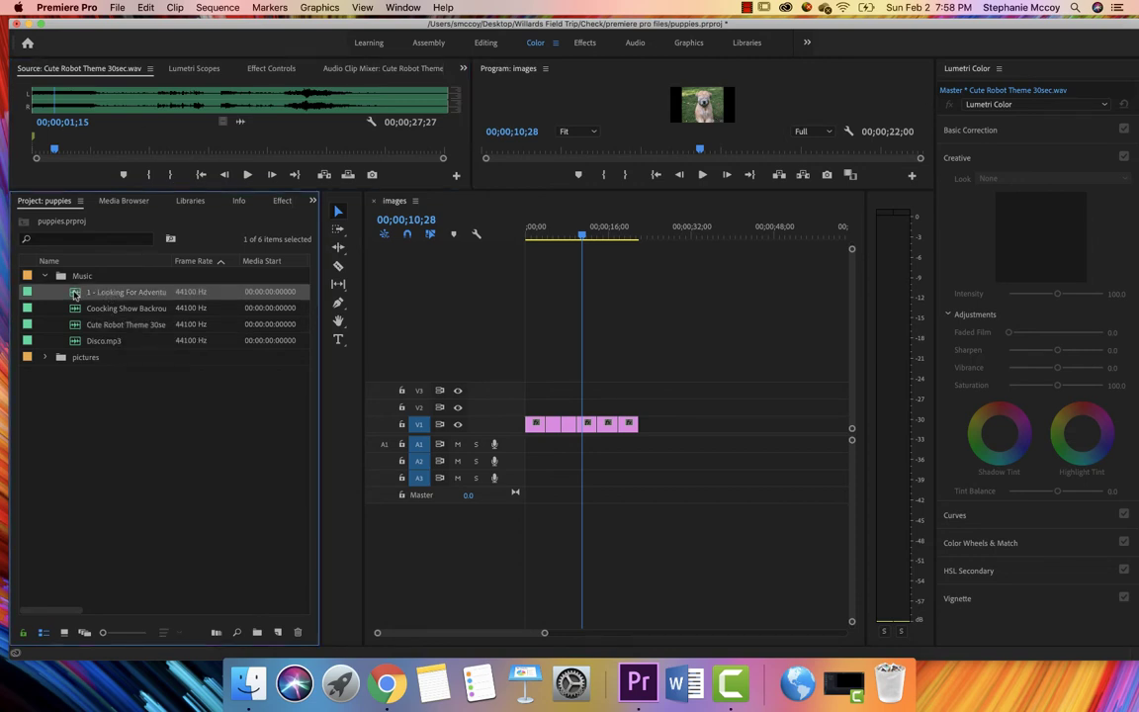
left_click_drag(74, 295, 531, 445)
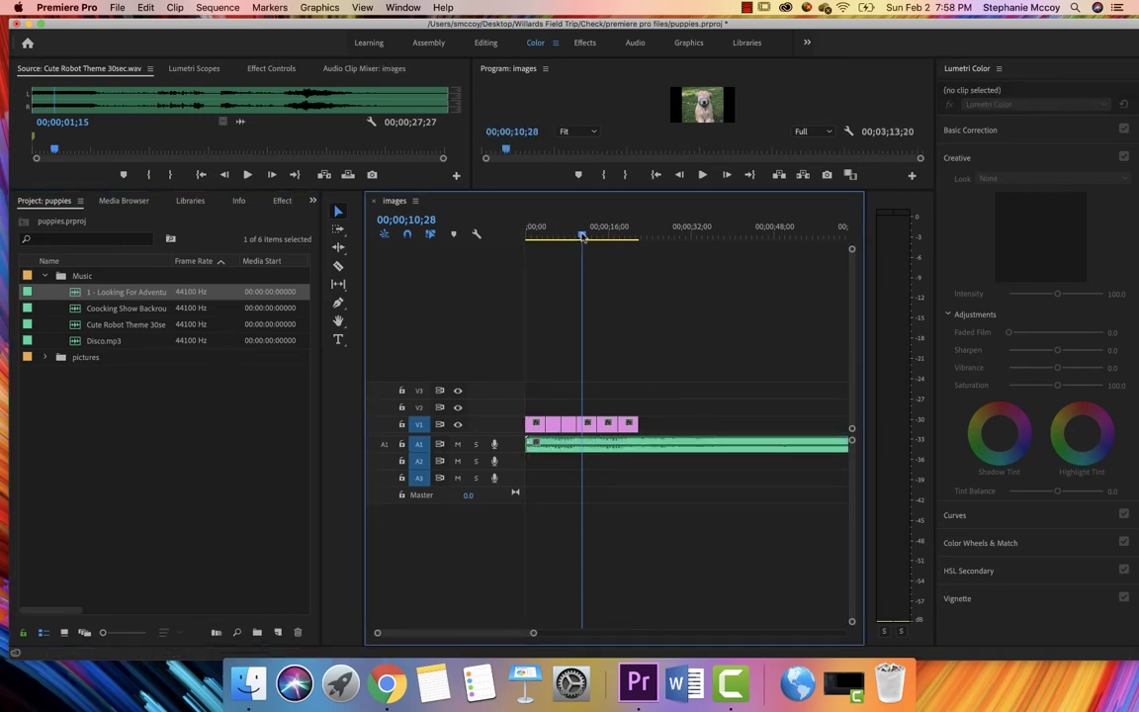
left_click_drag(582, 237, 499, 239)
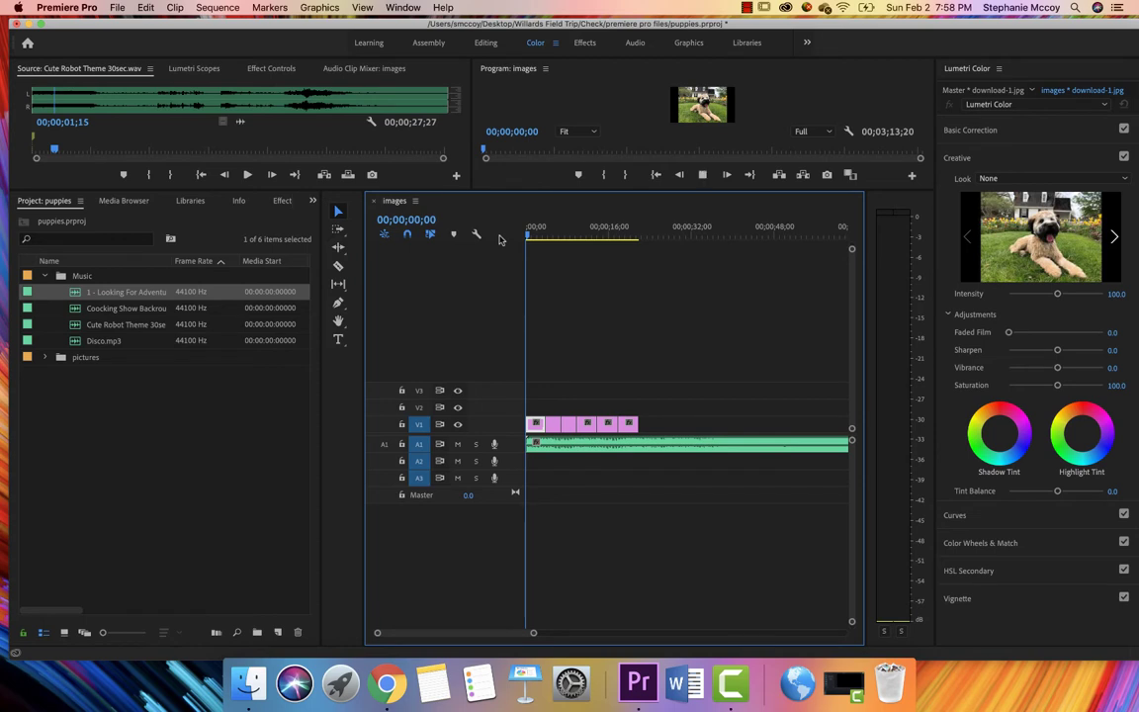
key("space")
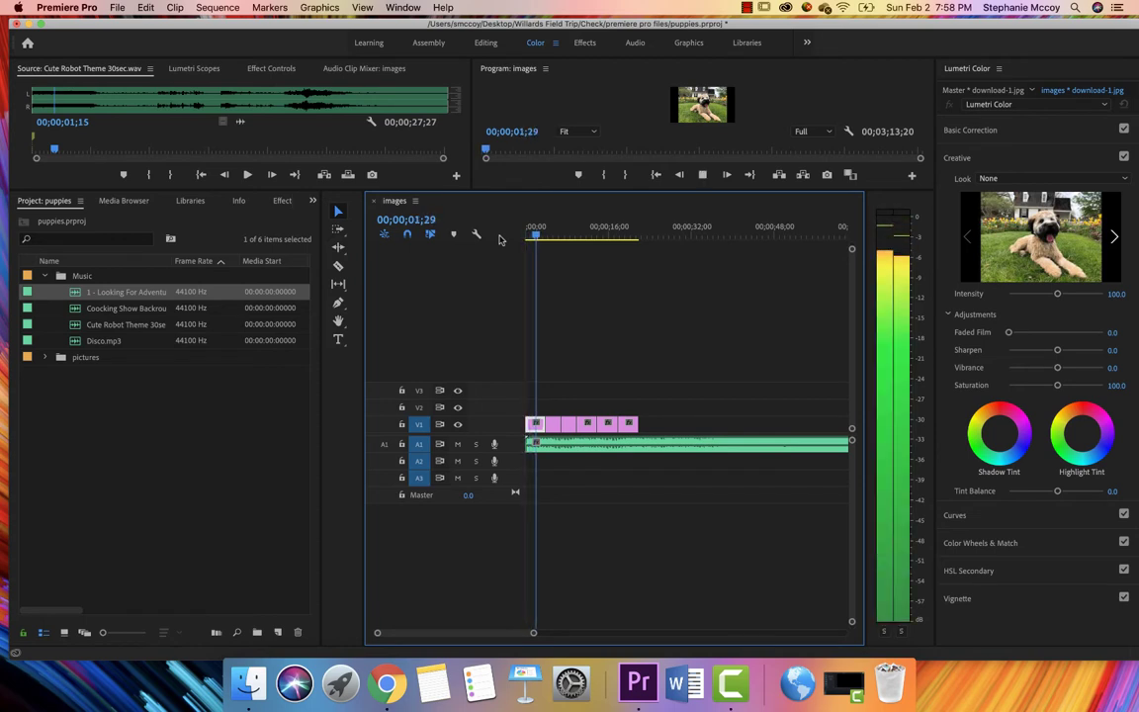
key("space")
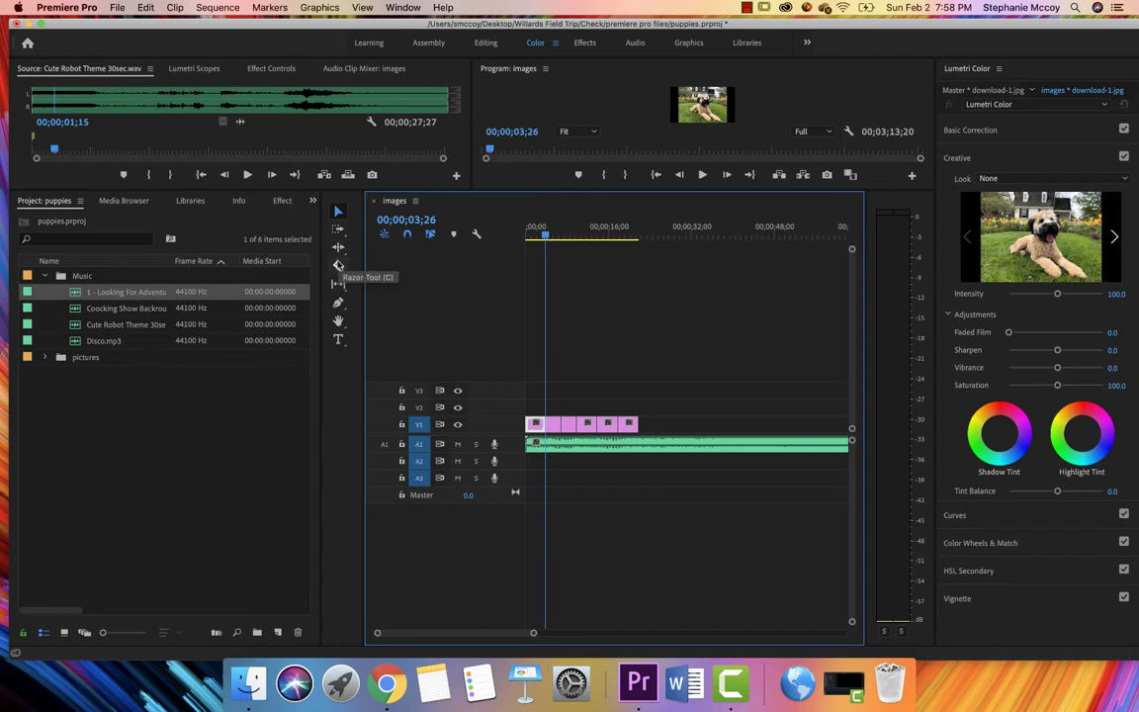
- Razor the A1 music where the last image ends, delete the excess, and play the 00;00;22;00 sequence
left_click(338, 268)
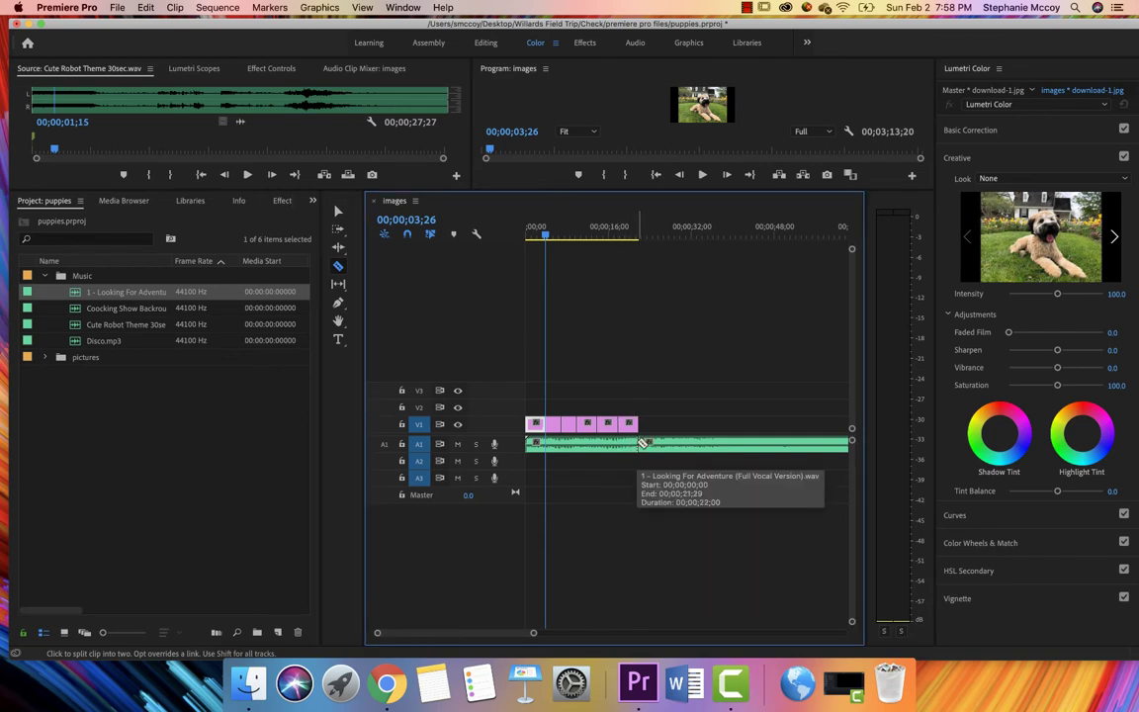
left_click(642, 444)
left_click(338, 210)
left_click(618, 444)
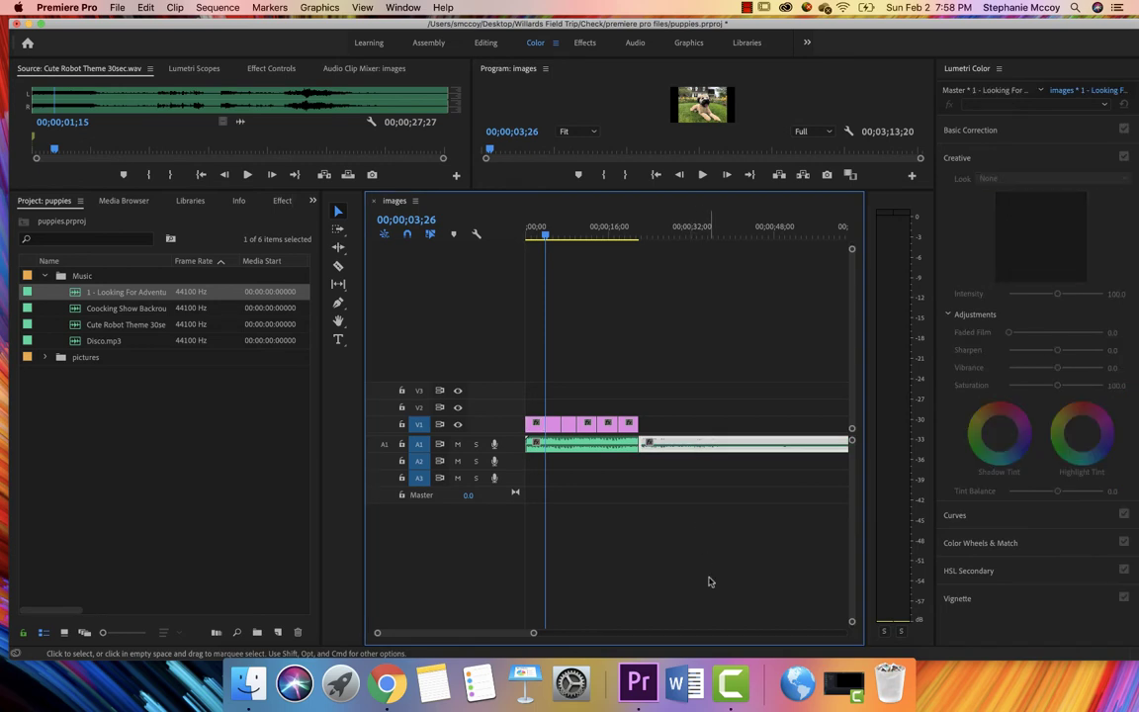
key("Delete")
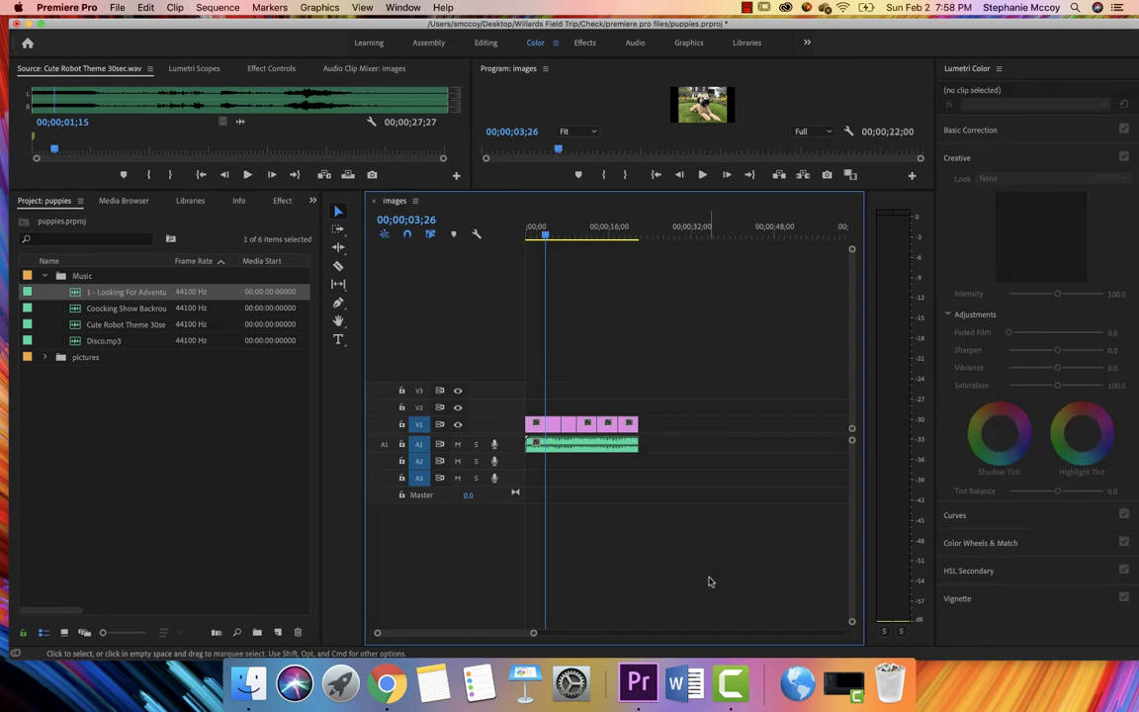
key("space")
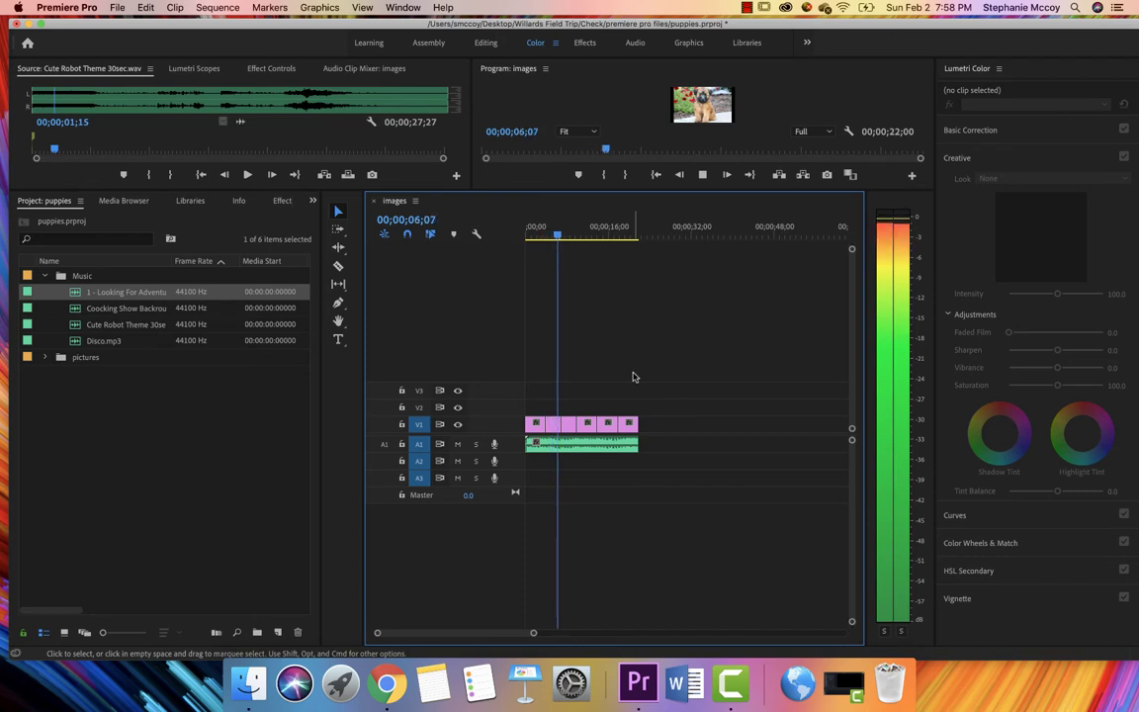
key("space")
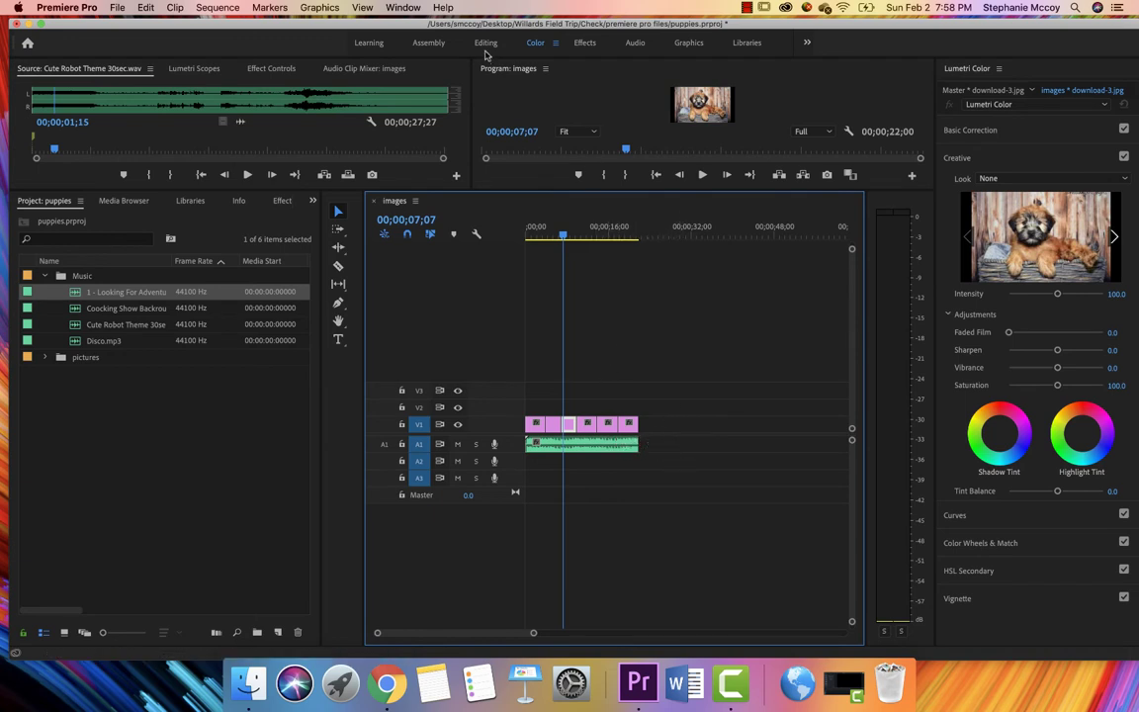
- Switch to the Effects workspace and select Exponential Fade under Audio Transitions > Crossfade
left_click(584, 44)
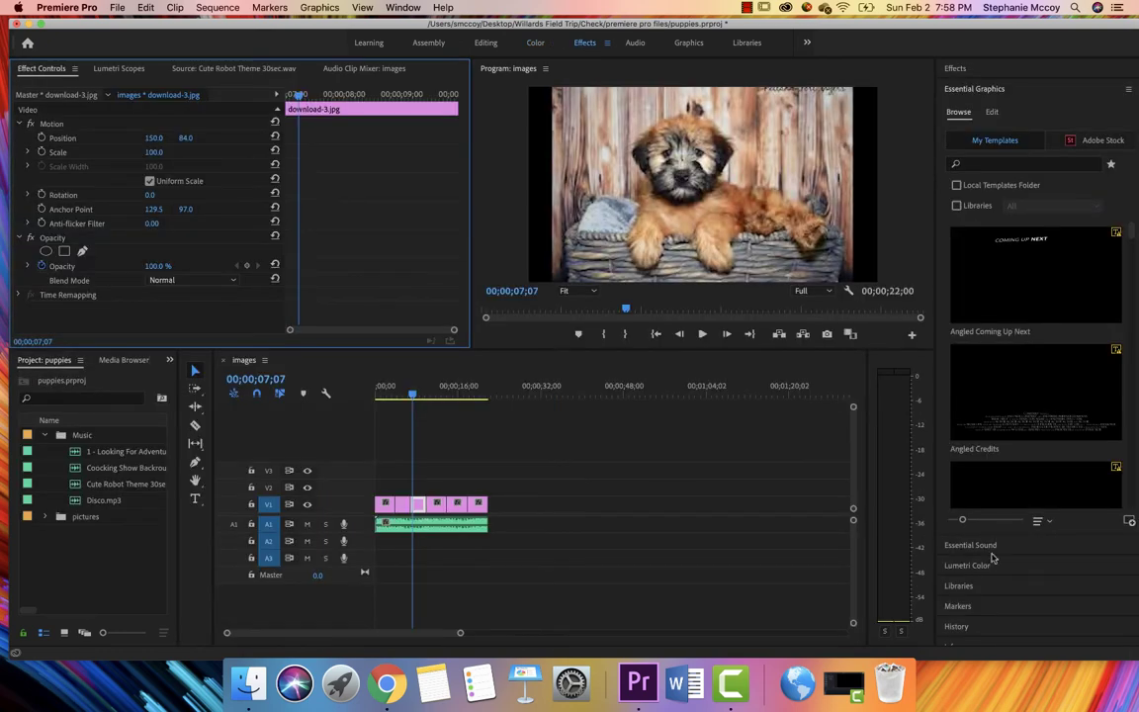
left_click(976, 90)
left_click(957, 70)
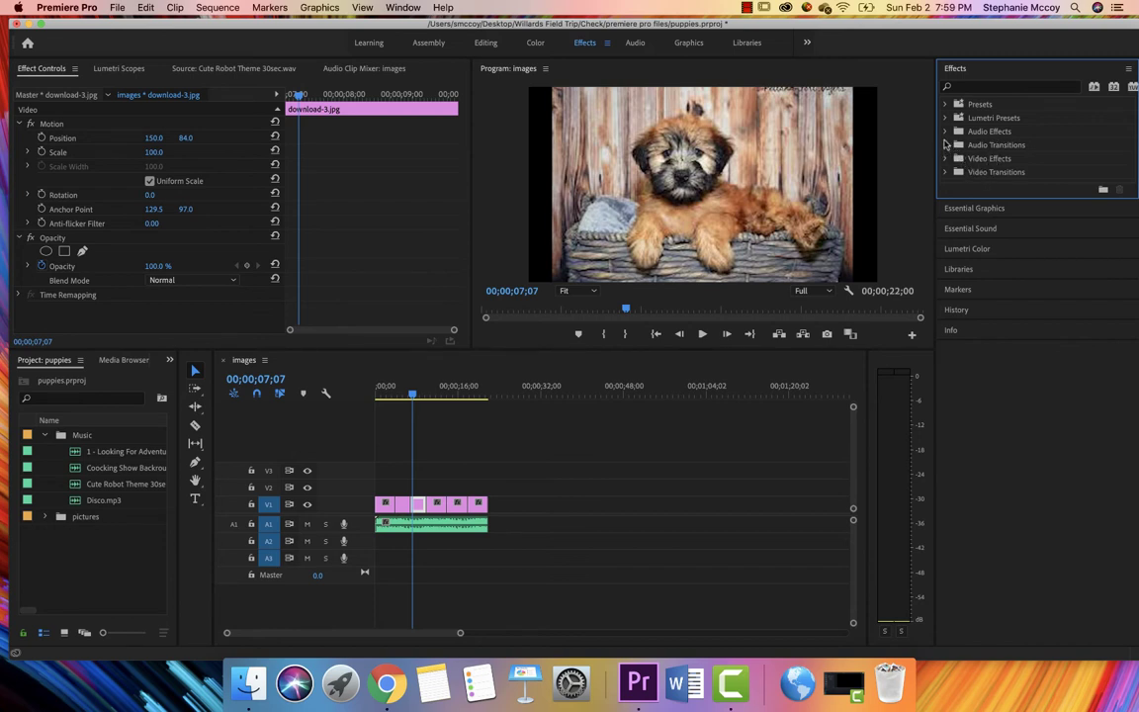
left_click(944, 131)
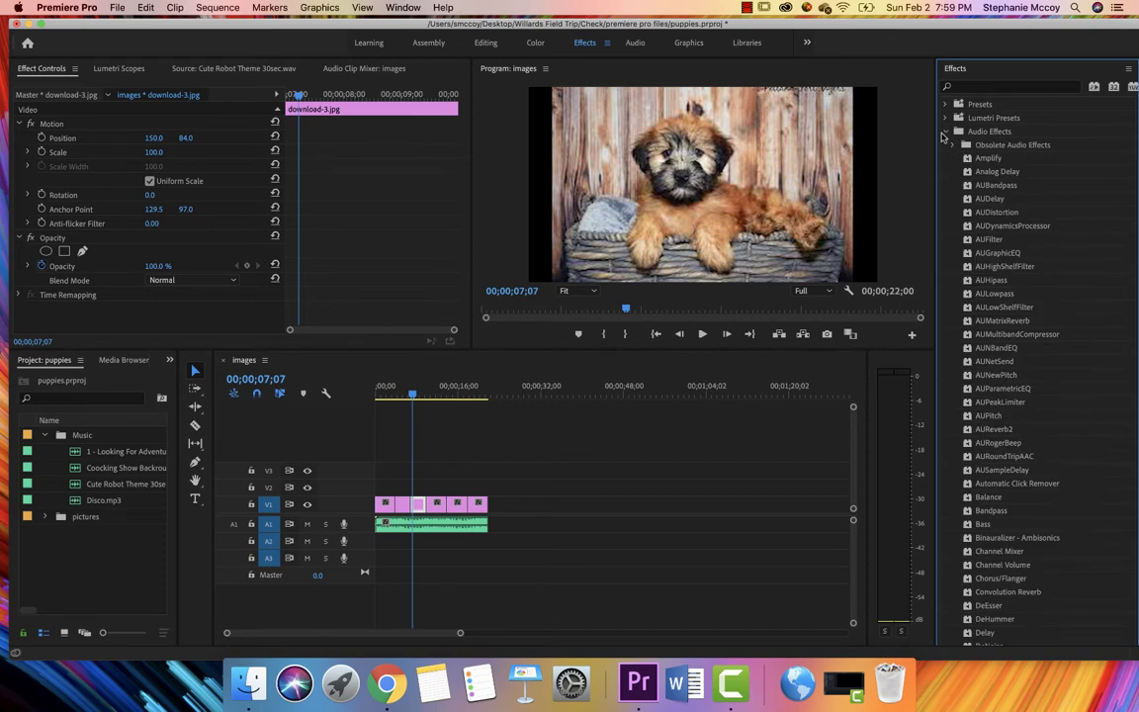
left_click(944, 133)
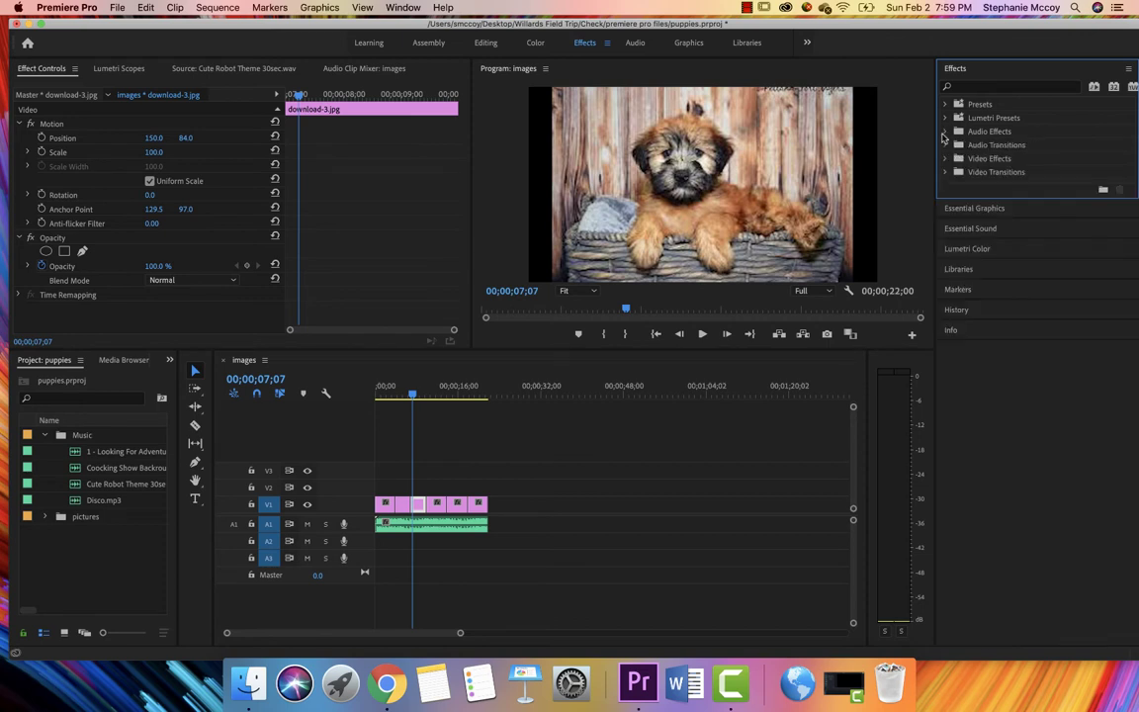
left_click(946, 145)
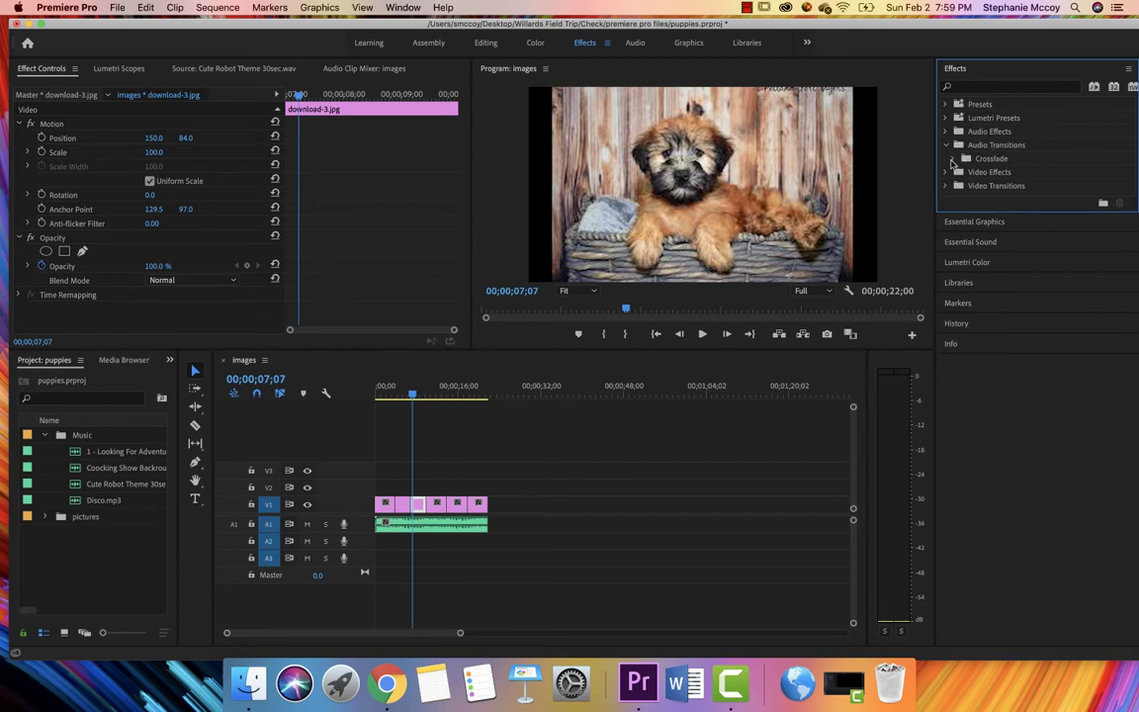
left_click(953, 160)
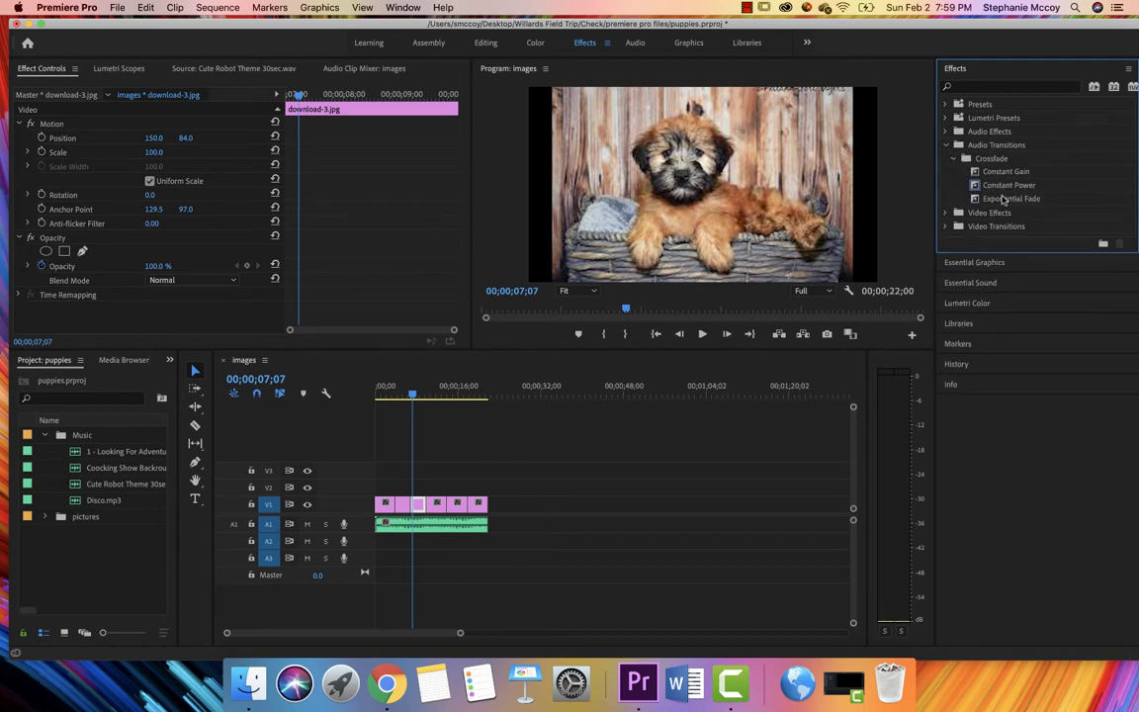
left_click(1004, 200)
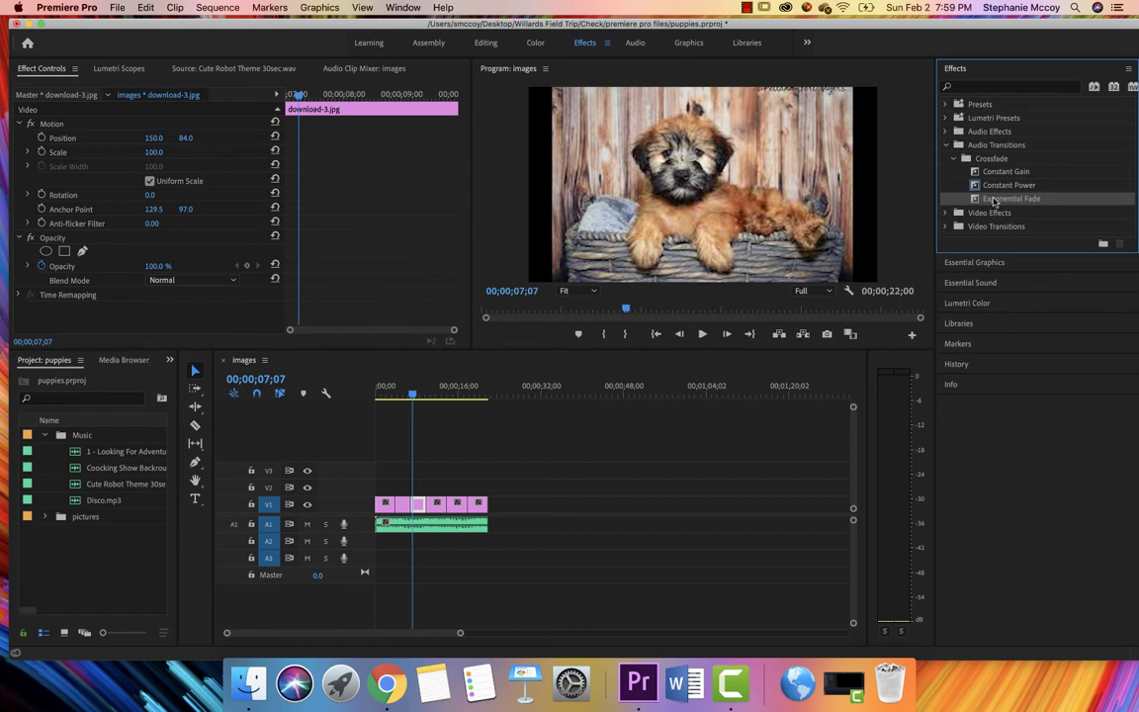
- Apply Exponential Fade to the end of the A1 music, undoing an accidental trim
mouse_move(994, 201)
left_mouse_down()
mouse_move(827, 219)
mouse_move(672, 422)
mouse_move(494, 532)
mouse_move(484, 524)
left_mouse_up()
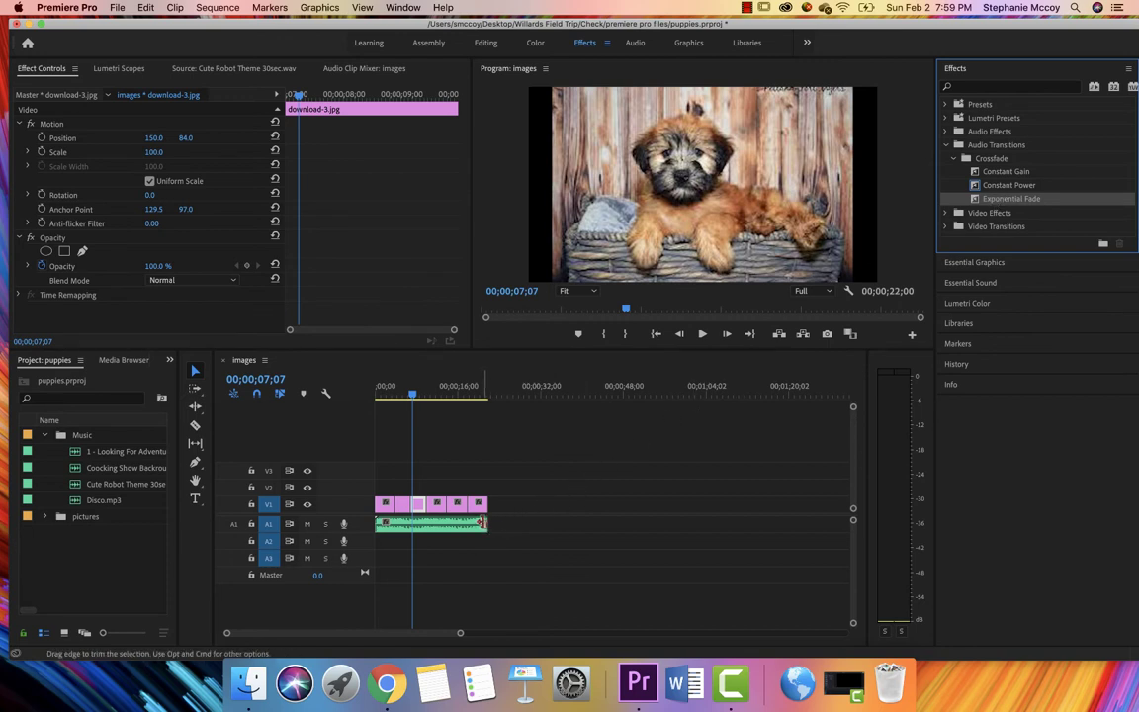
left_click(482, 524)
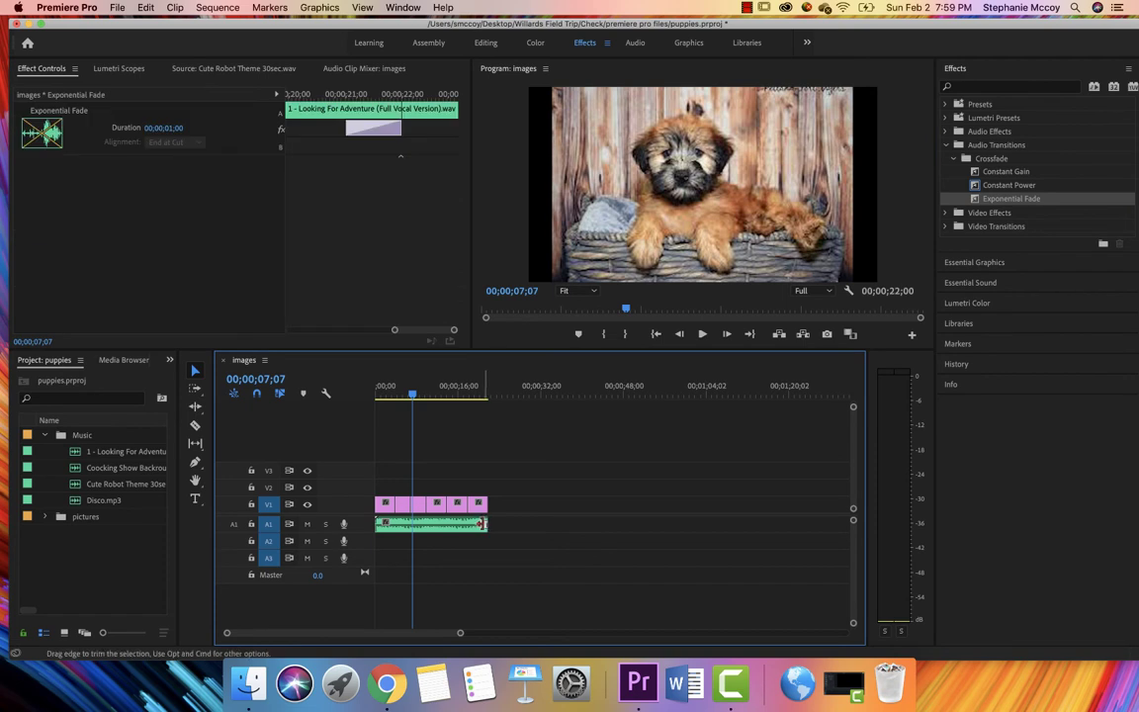
left_click_drag(483, 524, 475, 524)
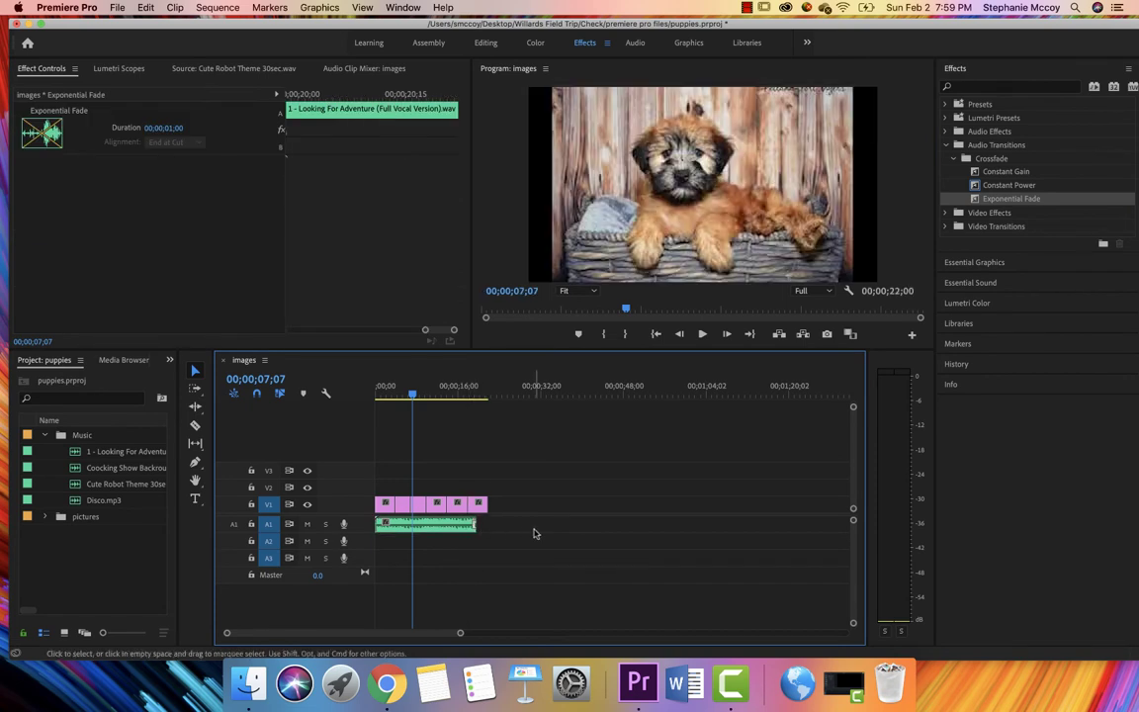
key("super+z")
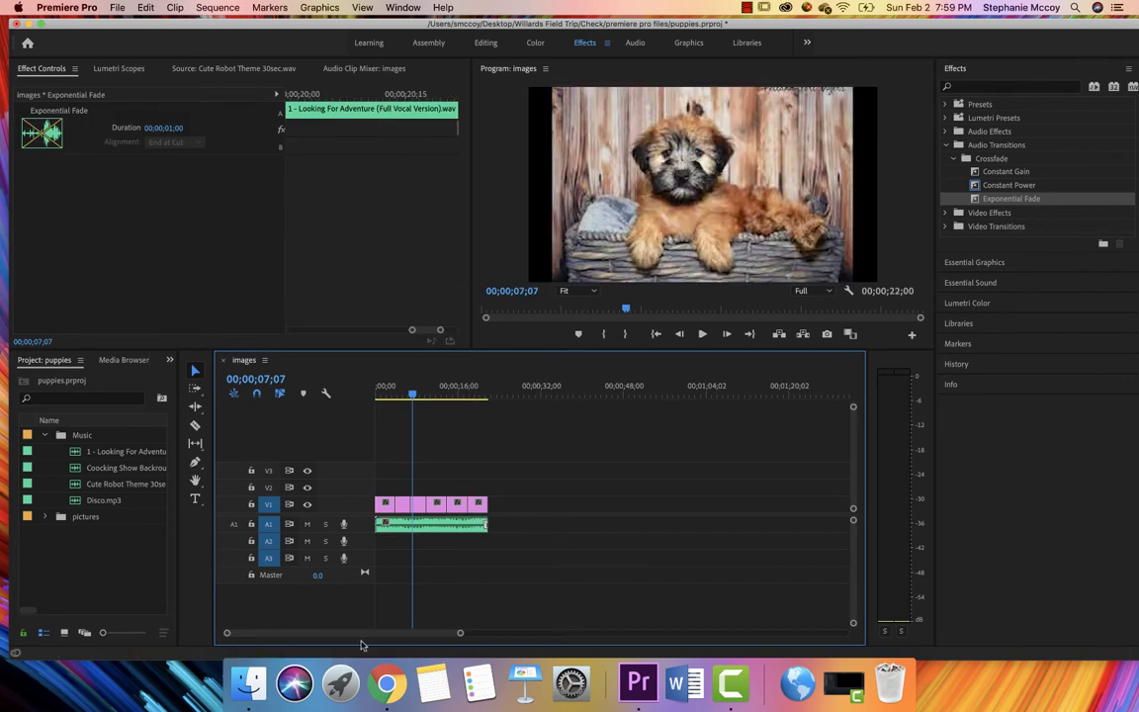
- Lengthen the fade to 00;00;02;25 and play back the ending from 00;00;17;28
left_click_drag(460, 633, 397, 633)
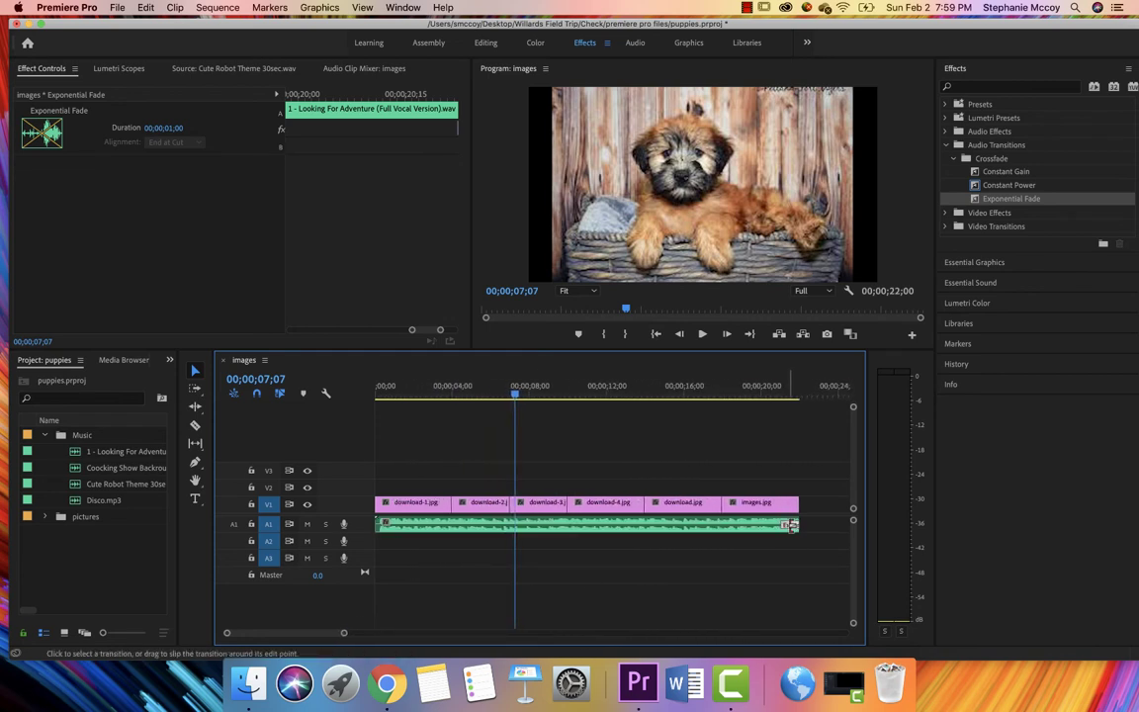
left_click_drag(790, 525, 748, 525)
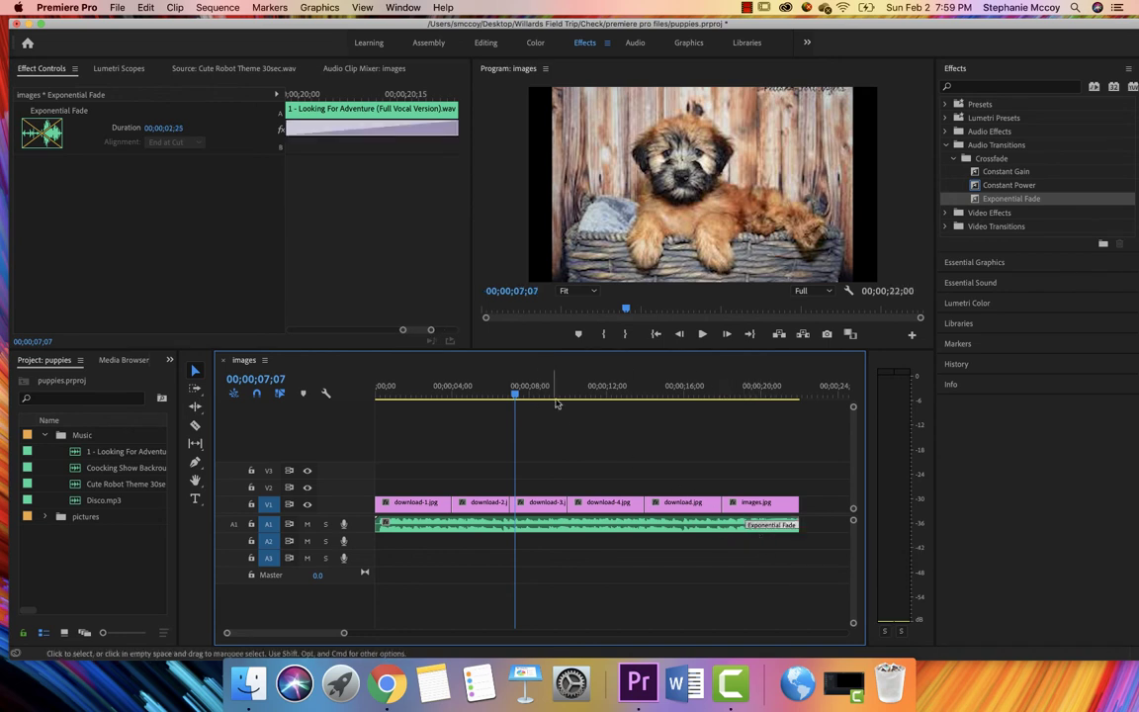
left_click(722, 381)
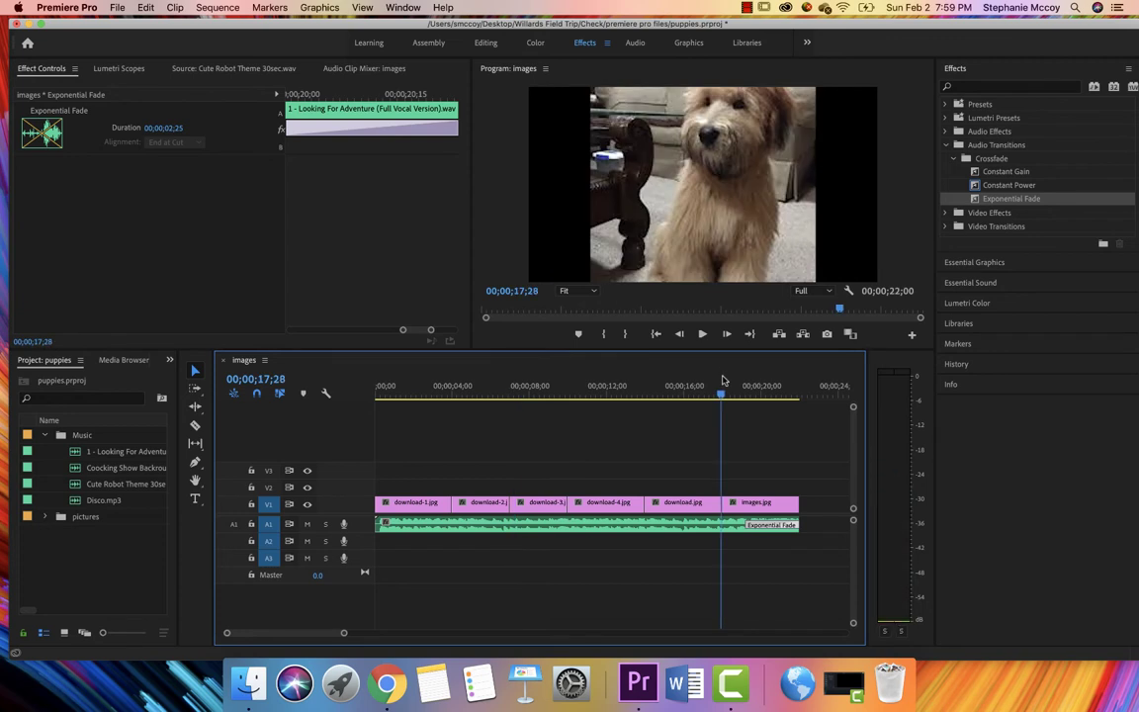
key("space")
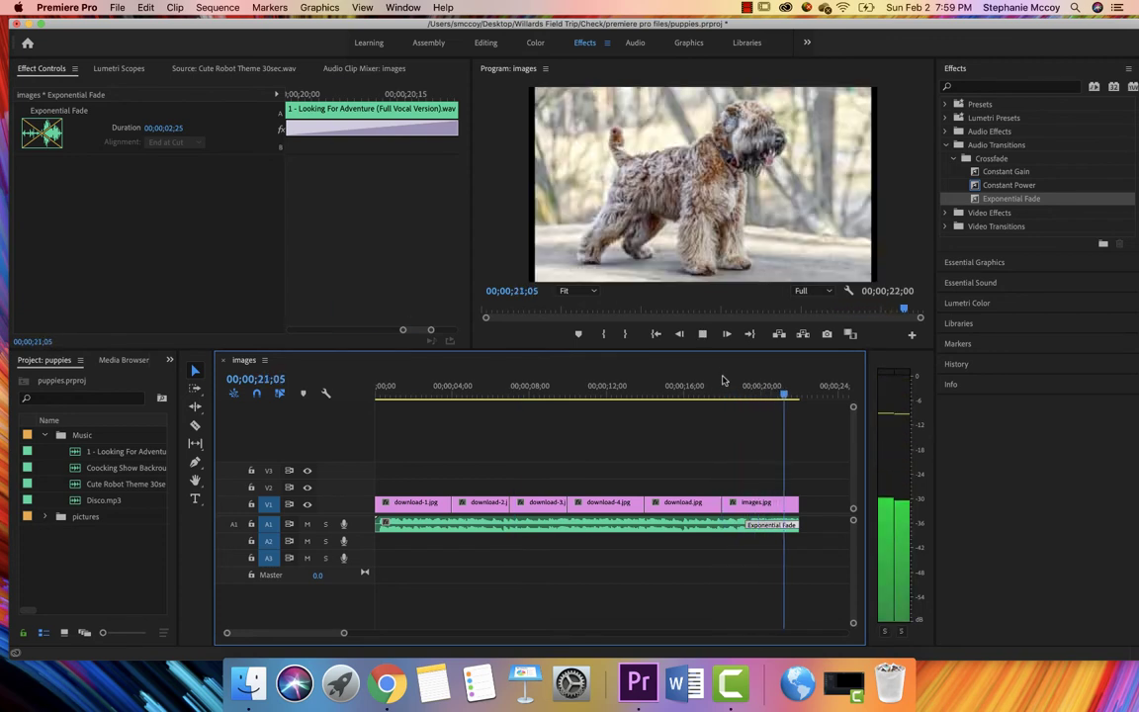
key("space")
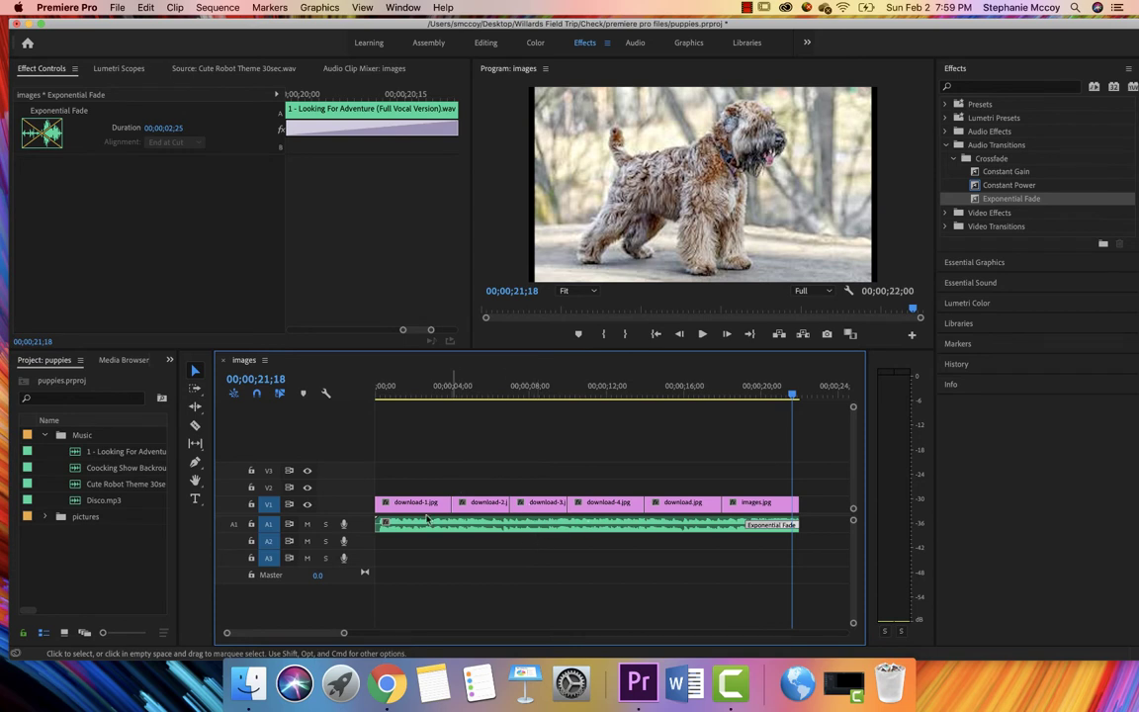
- Split the A1 music at 00;00;07;00 and 00;00;13;29 and delete the middle piece
left_click(195, 424)
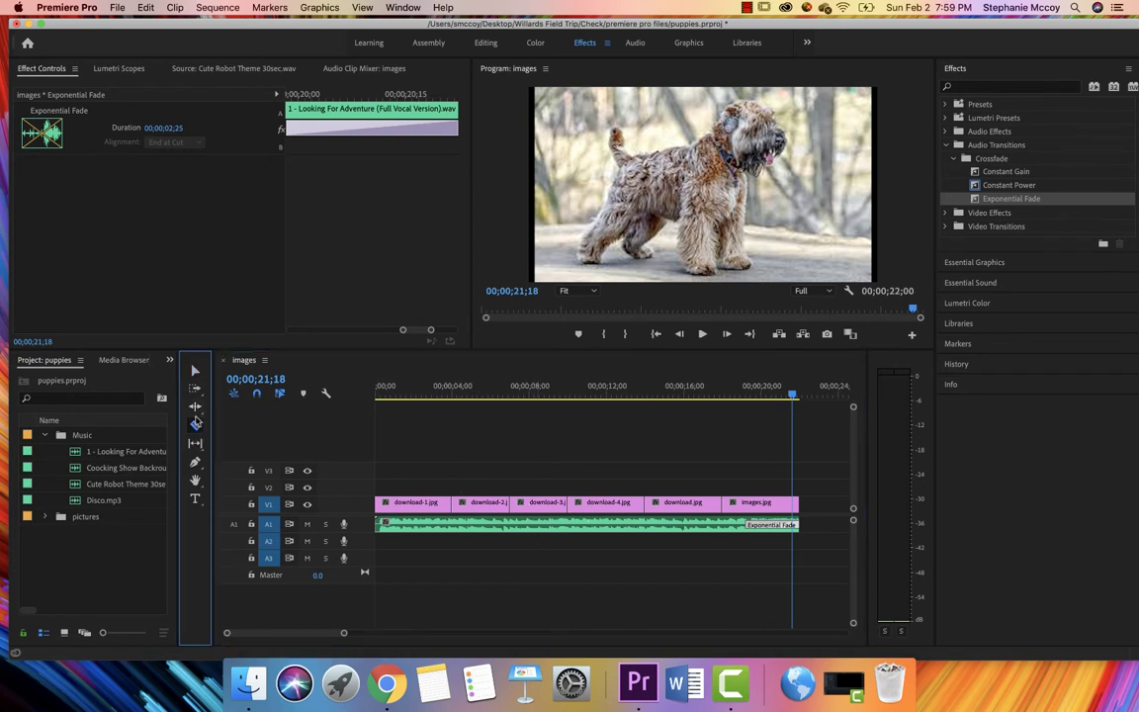
left_click(511, 523)
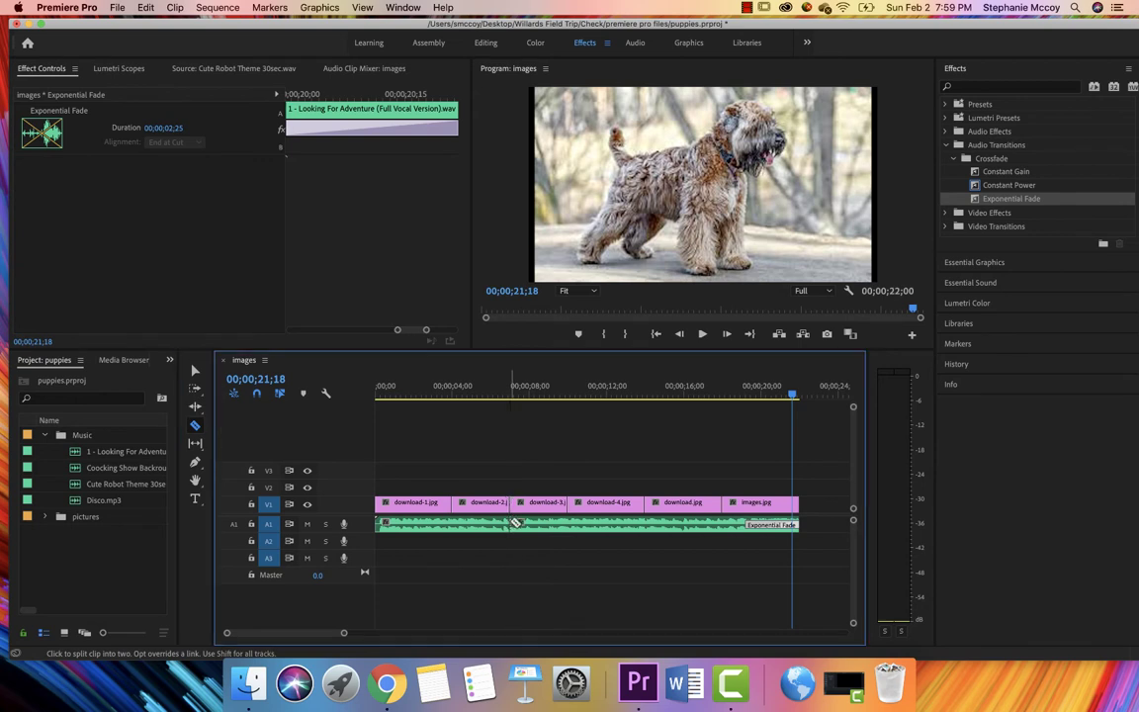
left_click(646, 526)
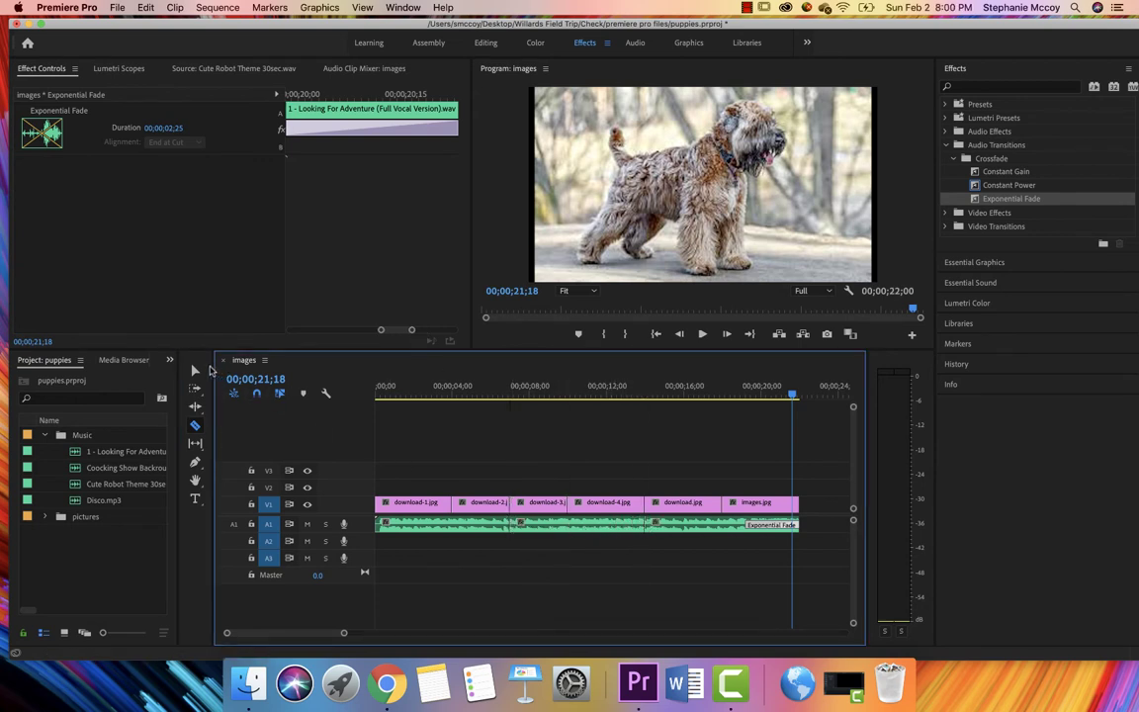
left_click(195, 371)
left_click(564, 525)
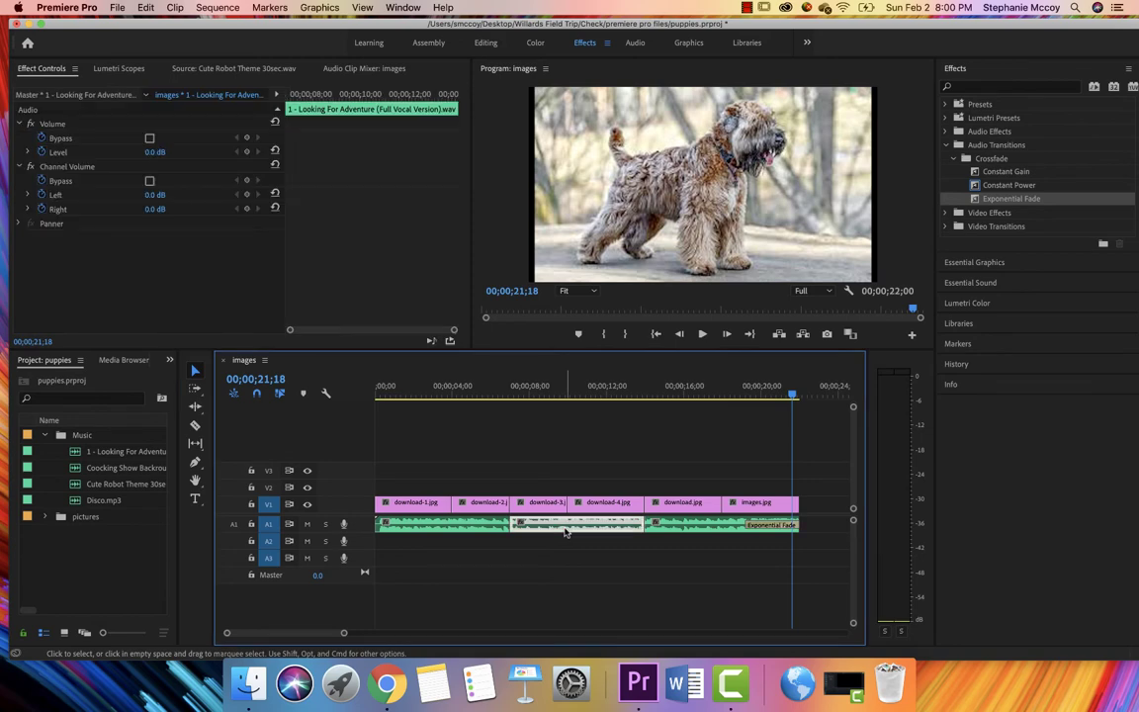
key("Delete")
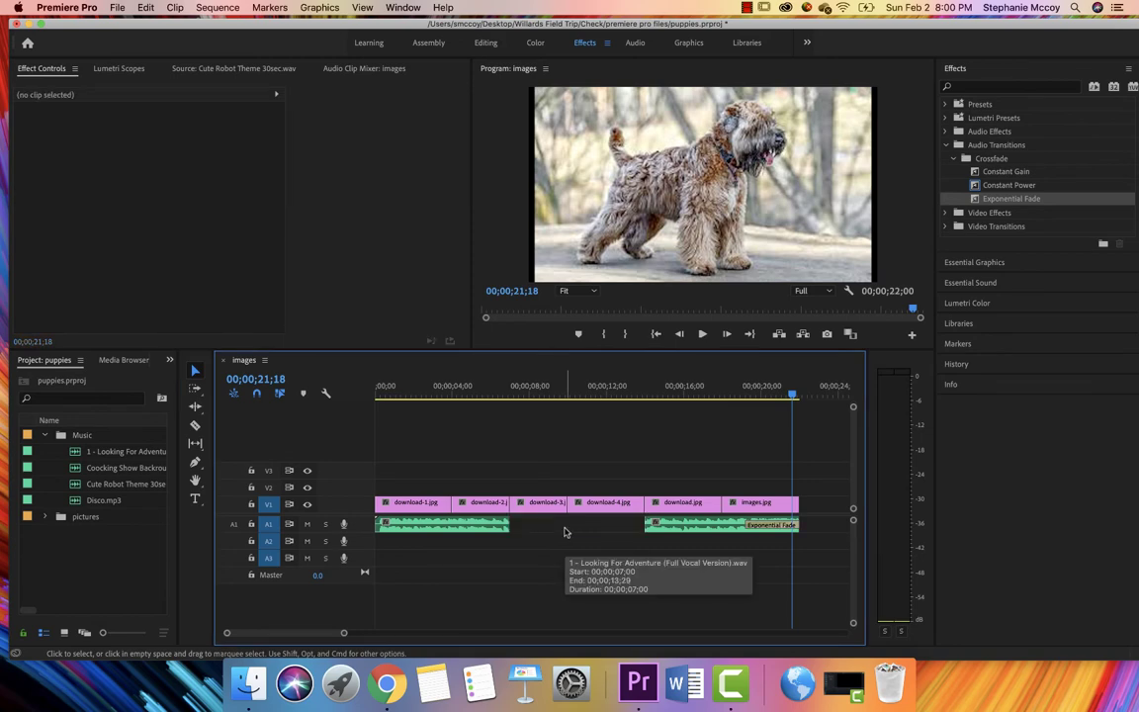
- Add an Exponential Fade to the end of the first A1 music piece and preview it
left_click_drag(737, 393, 478, 408)
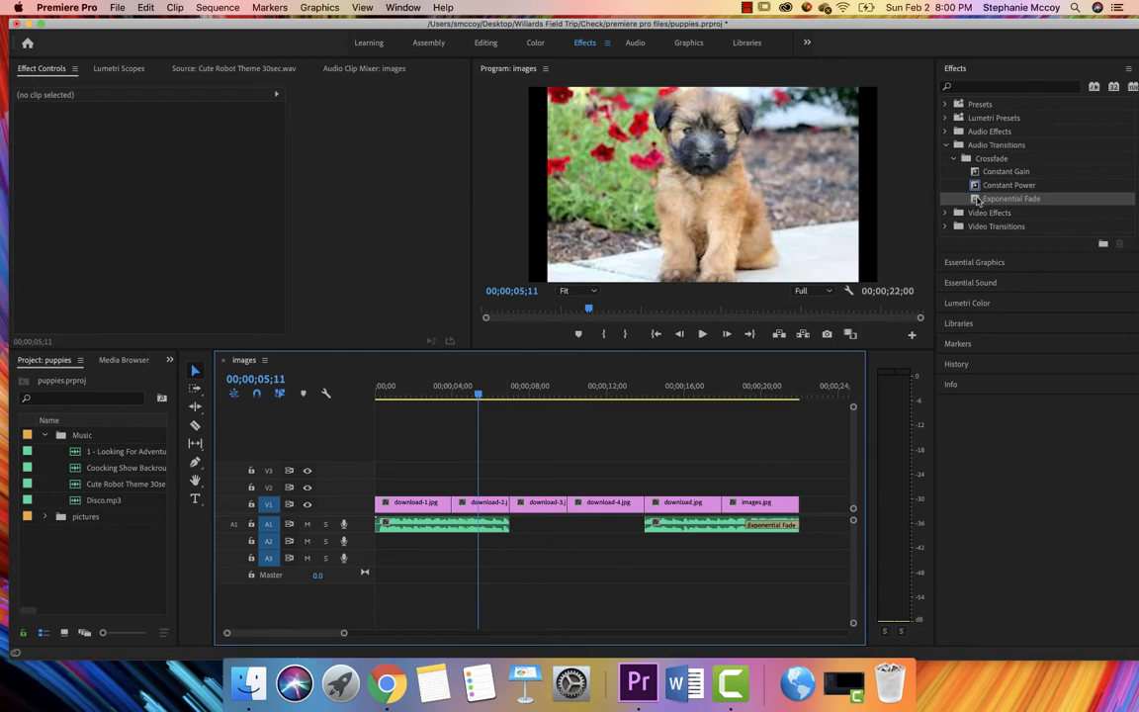
left_click_drag(977, 199, 505, 526)
key("space")
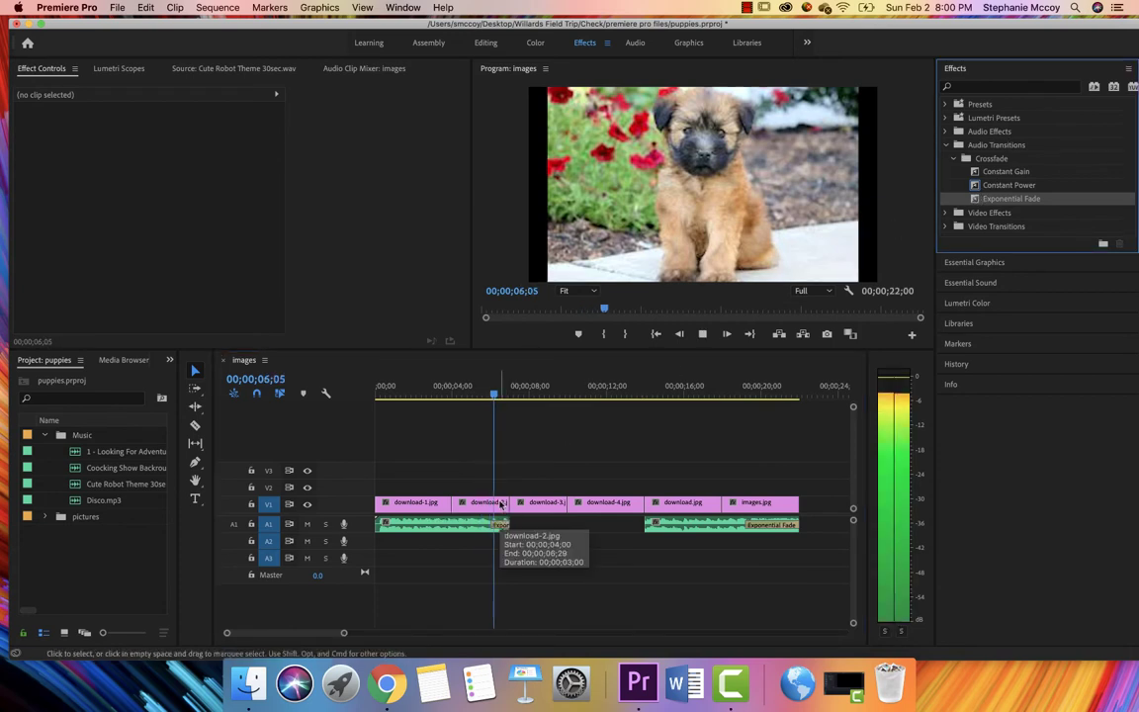
key("space")
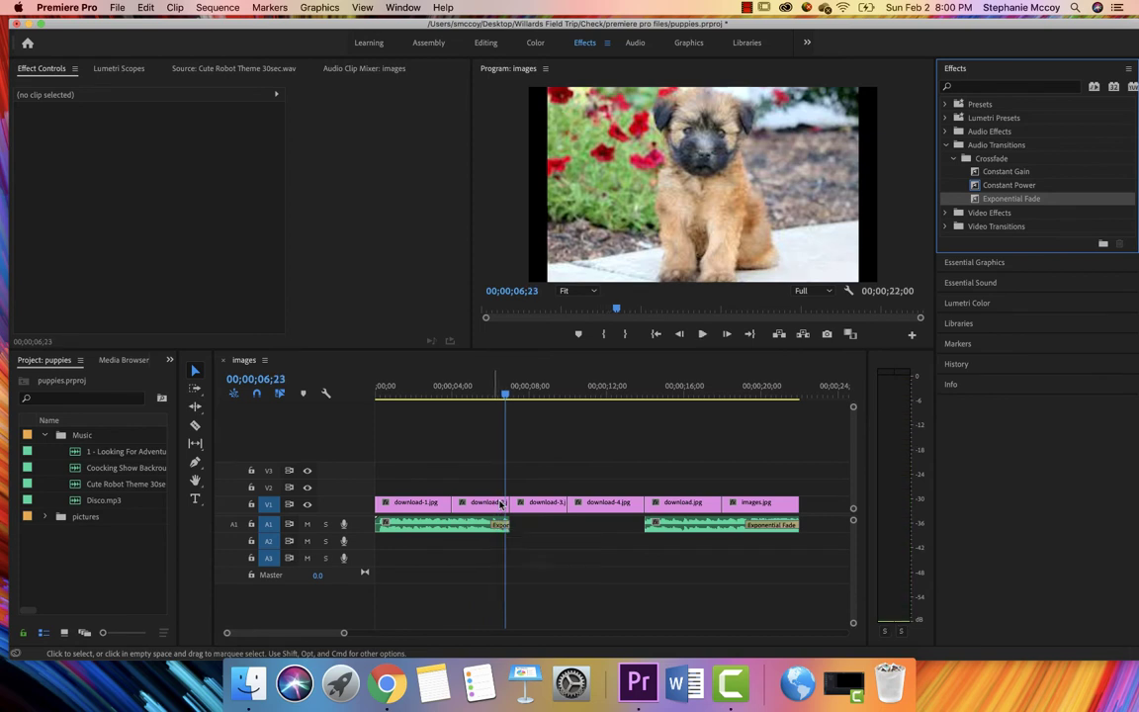
- Place Coocking Show Backround Music on A2 and trim it where the A1 gap ends
left_click(78, 471)
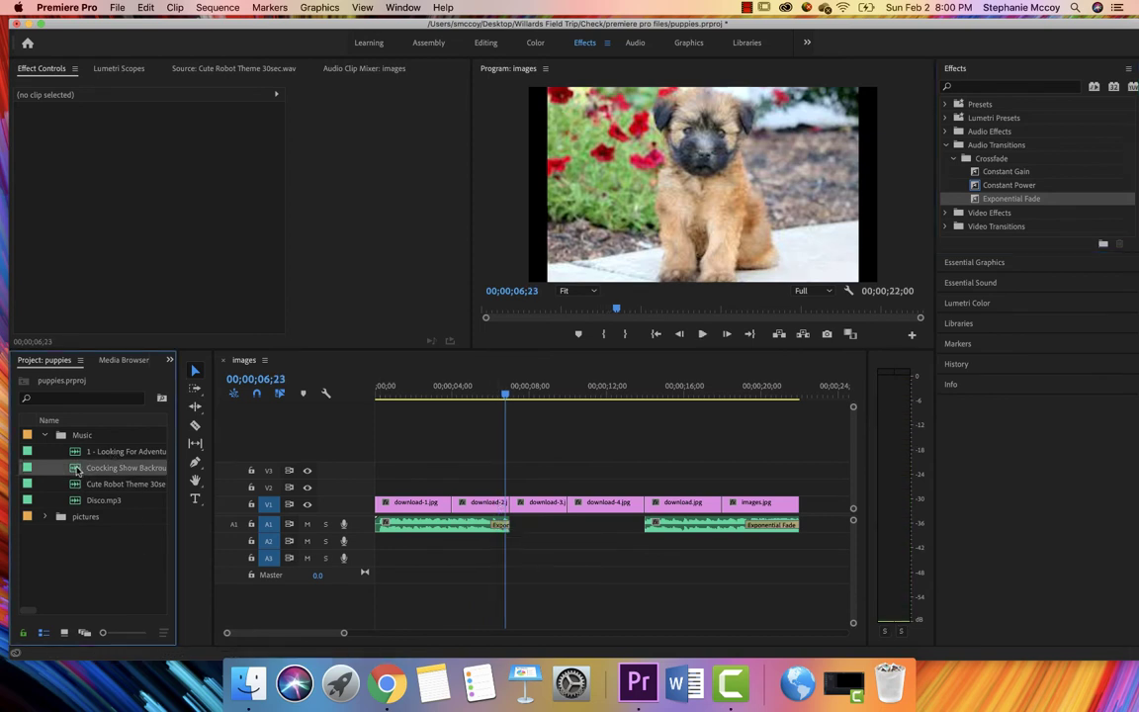
left_click_drag(76, 471, 519, 544)
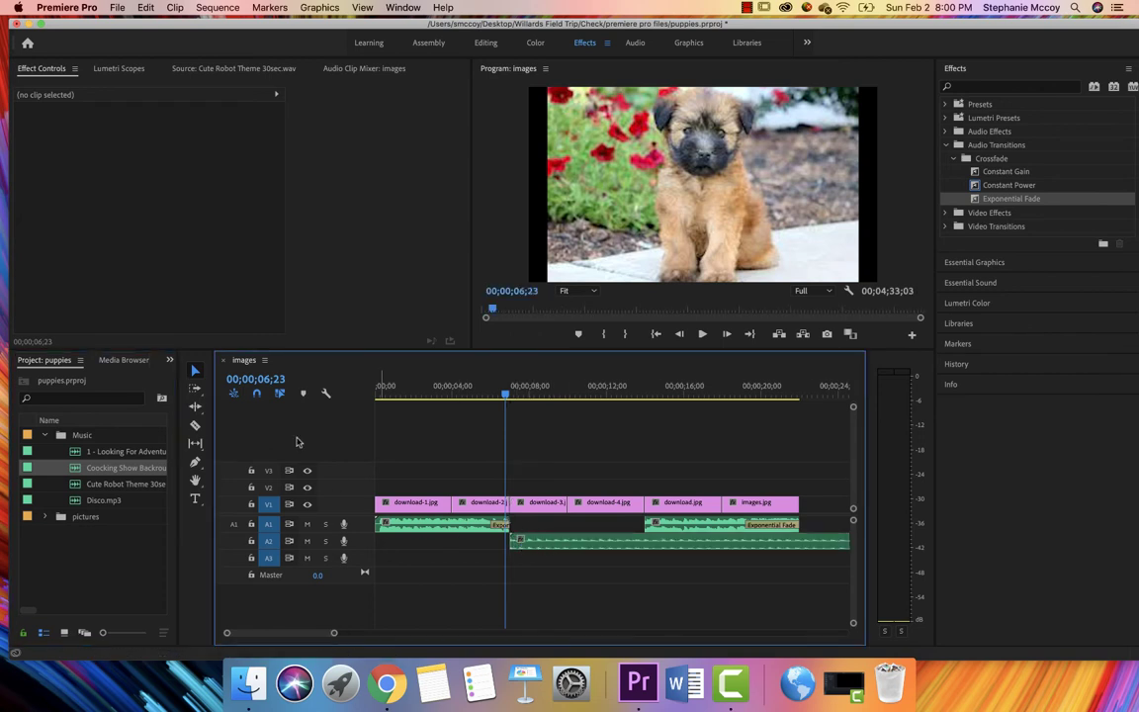
left_click(196, 425)
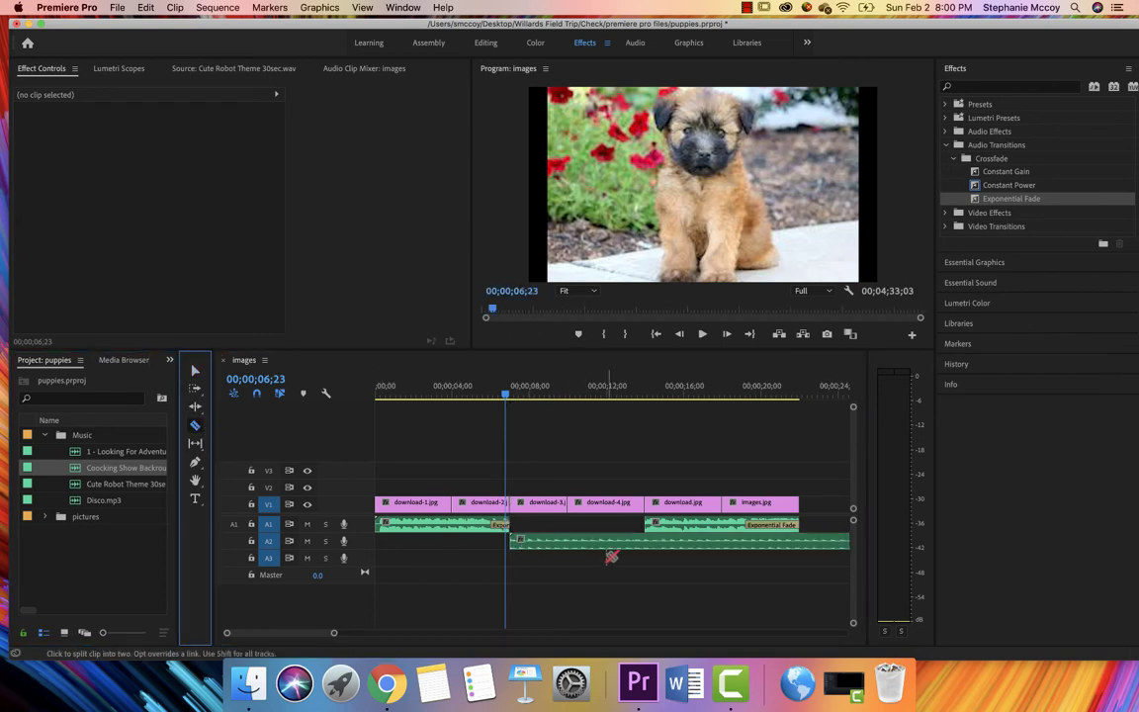
left_click(648, 544)
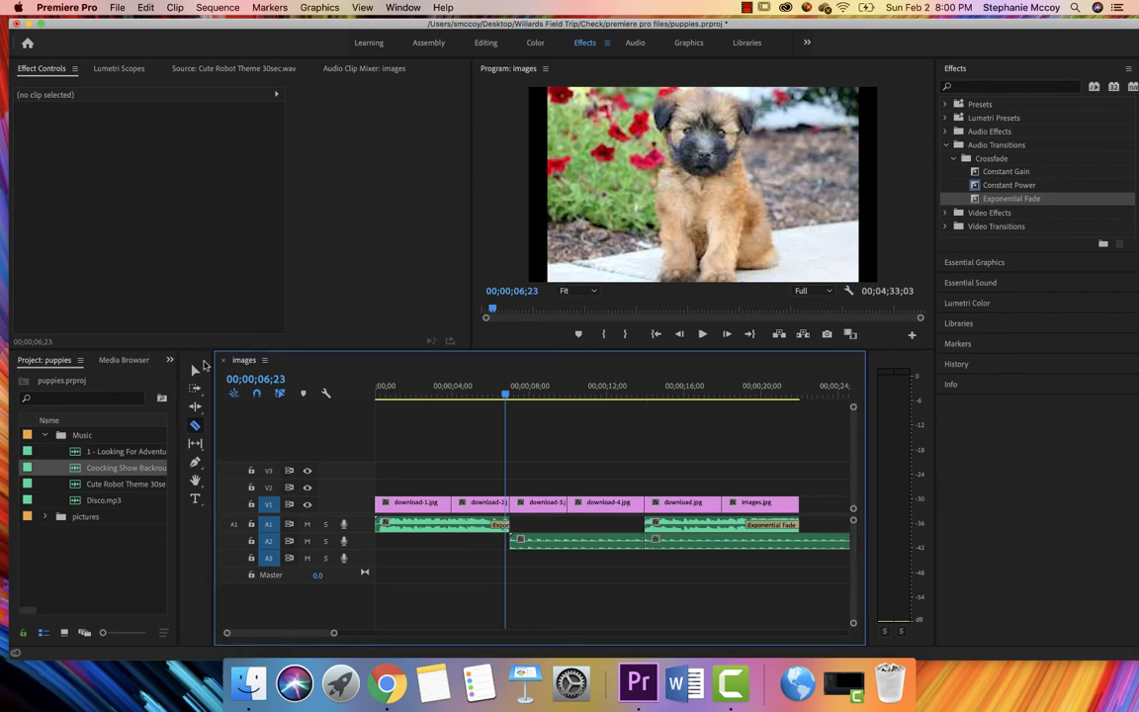
left_click(196, 370)
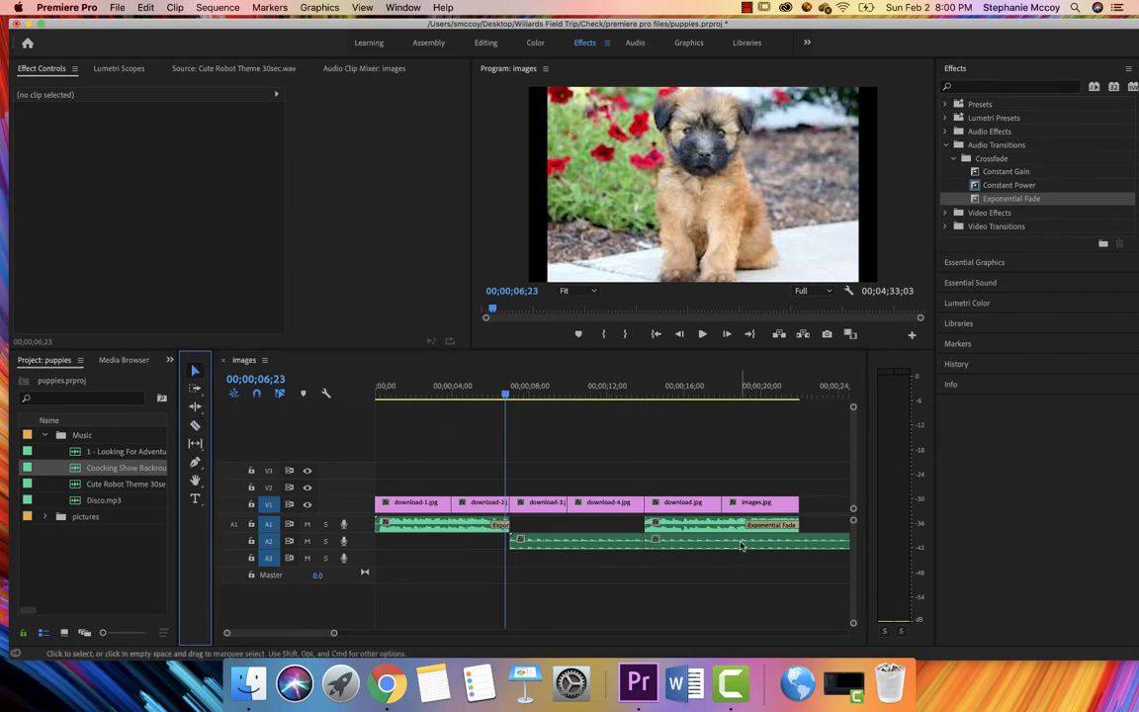
left_click(741, 544)
key("Delete")
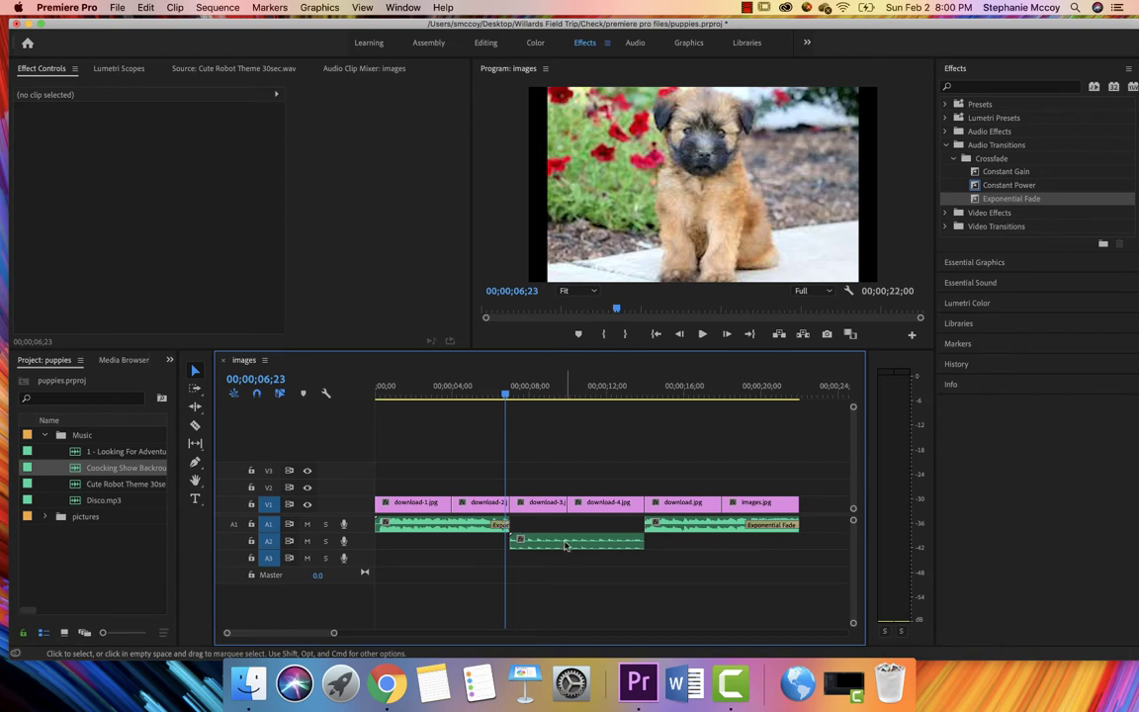
- Move the trimmed cooking music up into the A1 gap and play it from about 5 seconds
left_click_drag(566, 545, 565, 529)
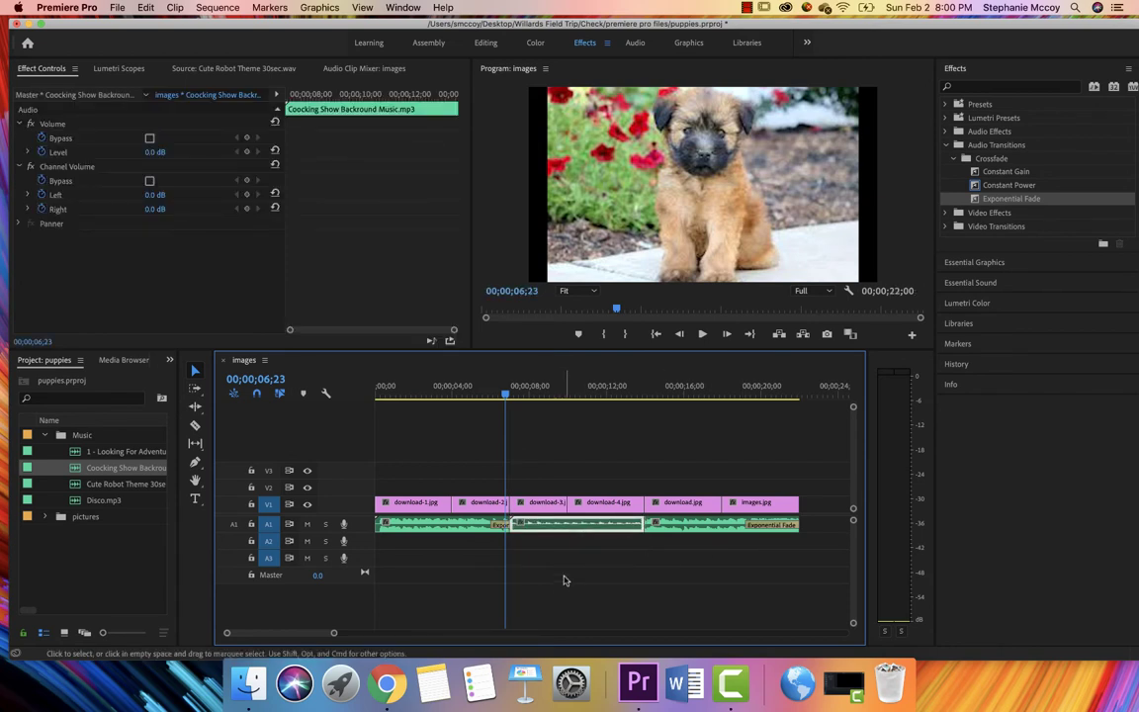
key("space")
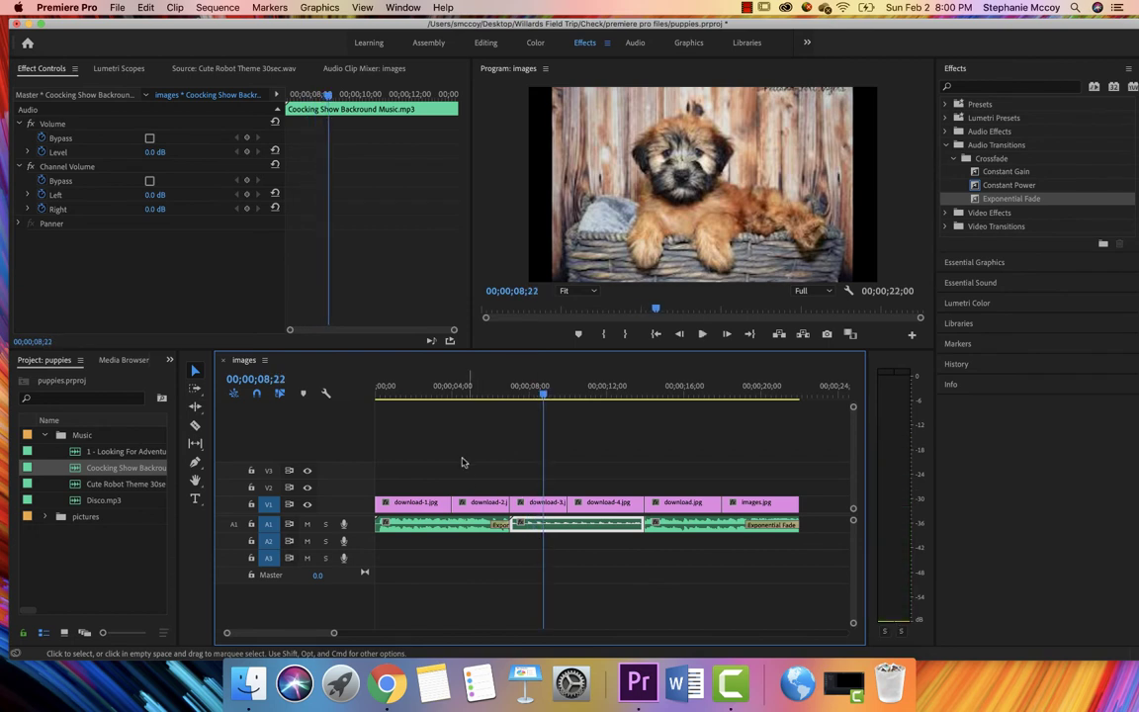
left_click(478, 392)
key("space")
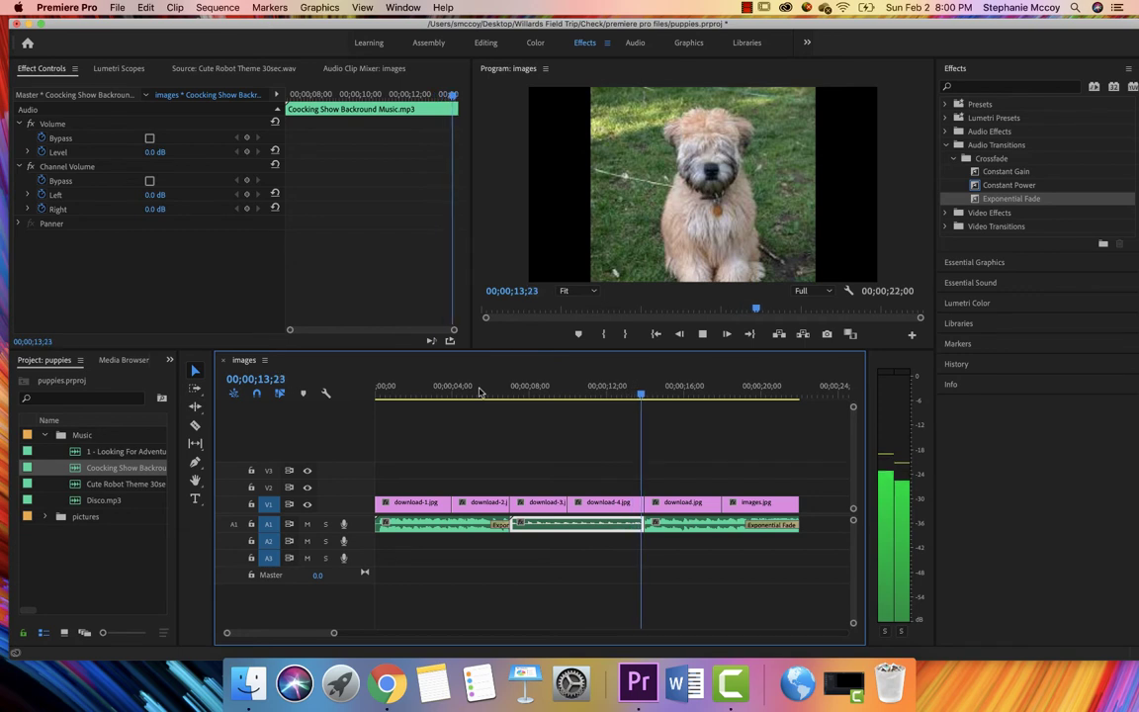
key("space")
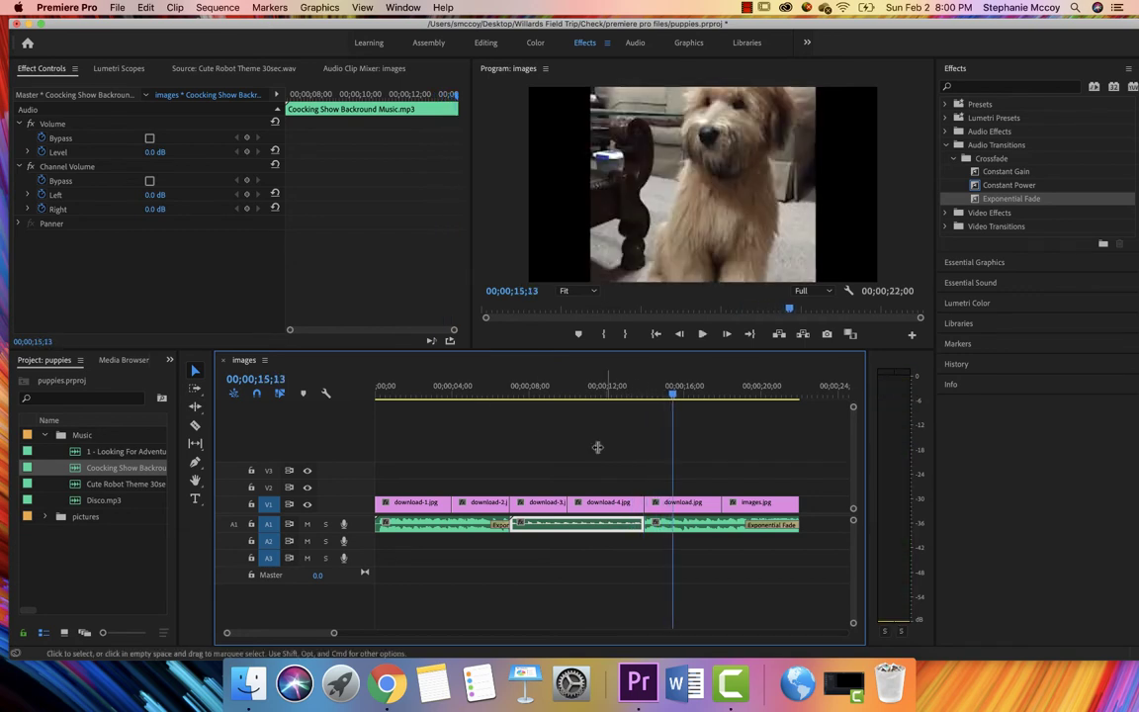
- Preview Cute Robot Theme 30sec.wav, lay it on A2 at the sequence start, and play the layered music
double_click(76, 485)
key("space")
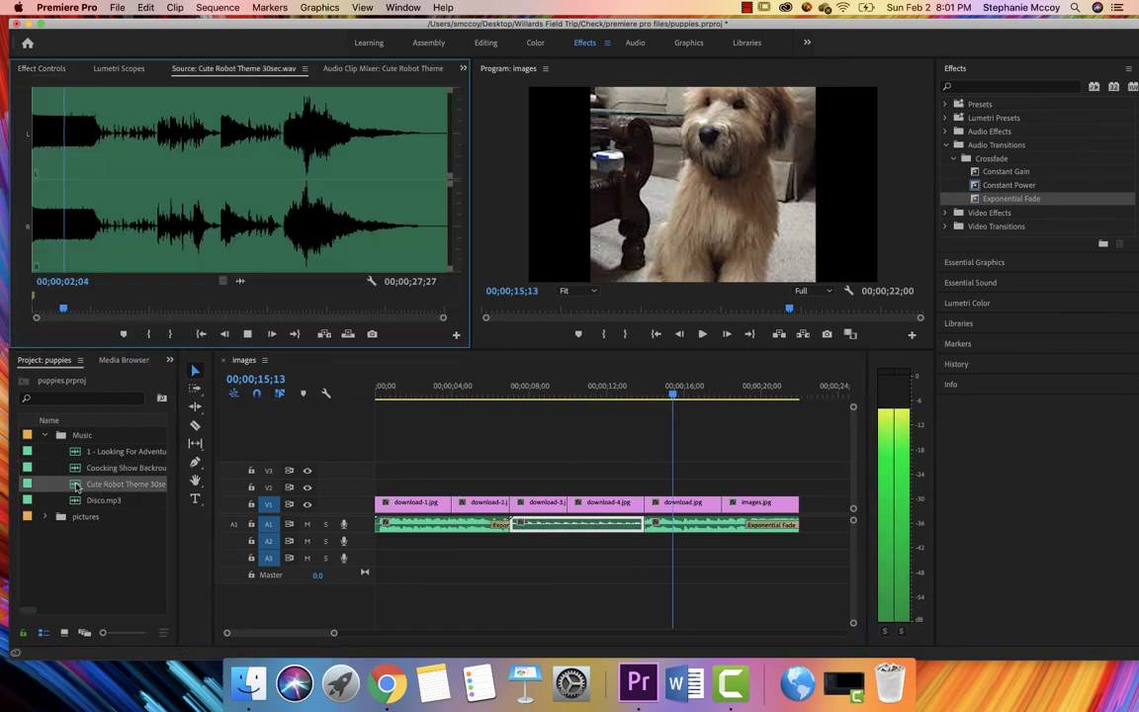
left_click_drag(76, 486, 386, 550)
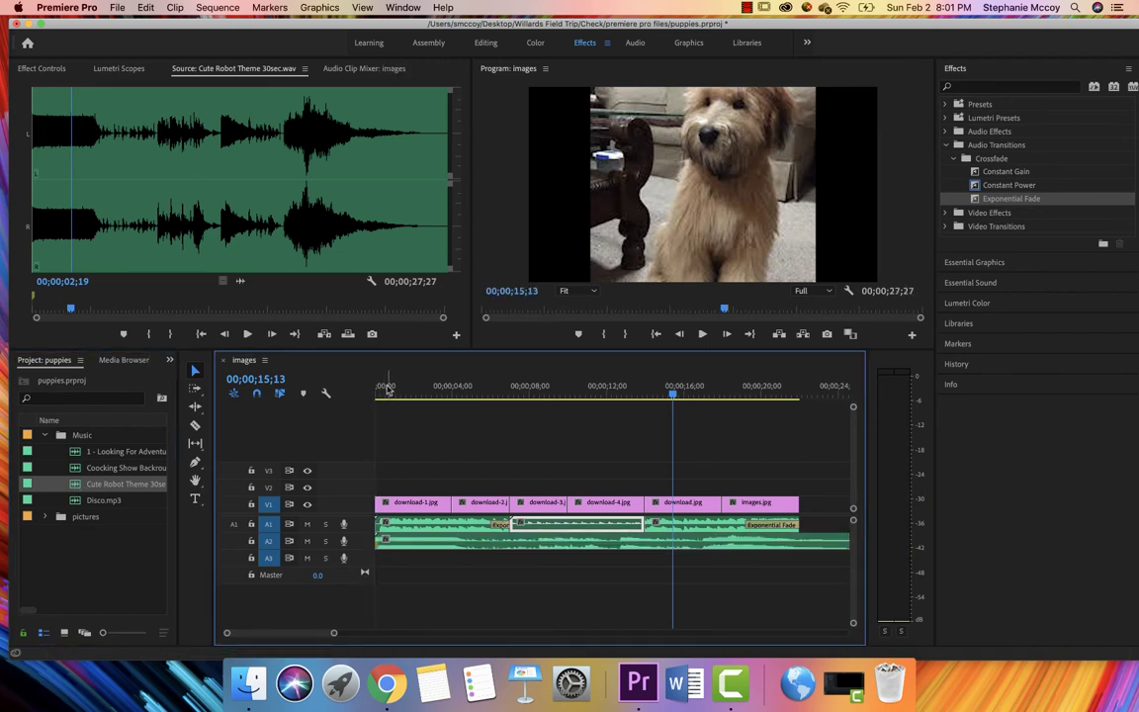
left_click(386, 391)
key("space")
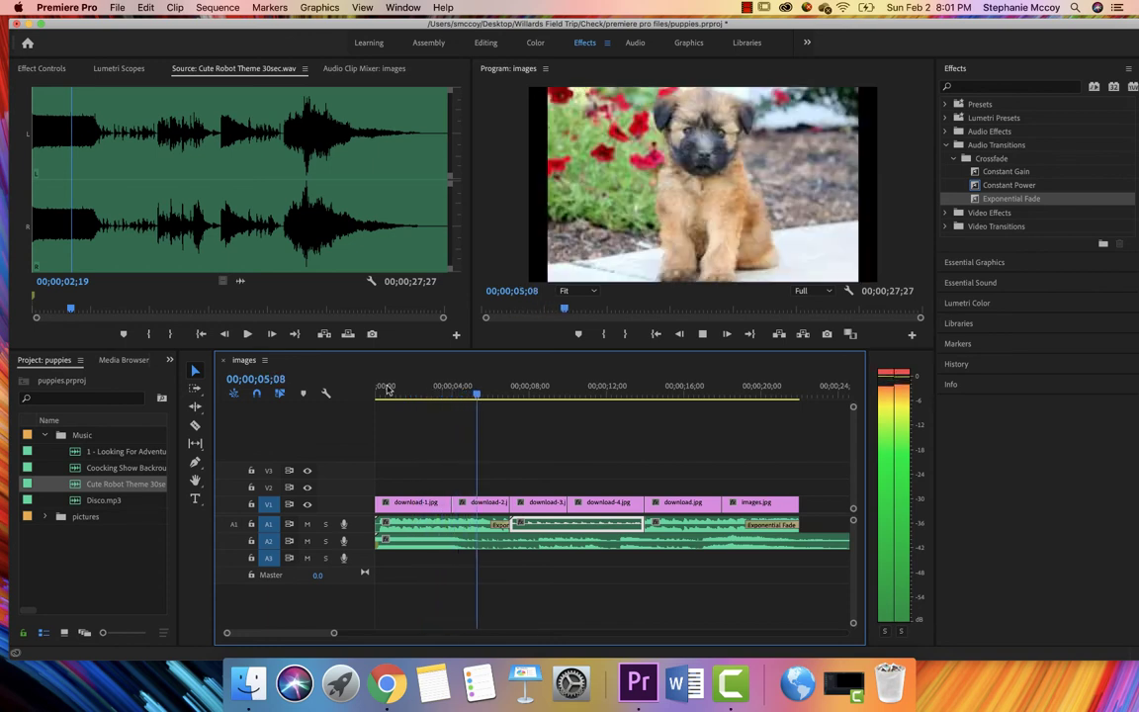
key("space")
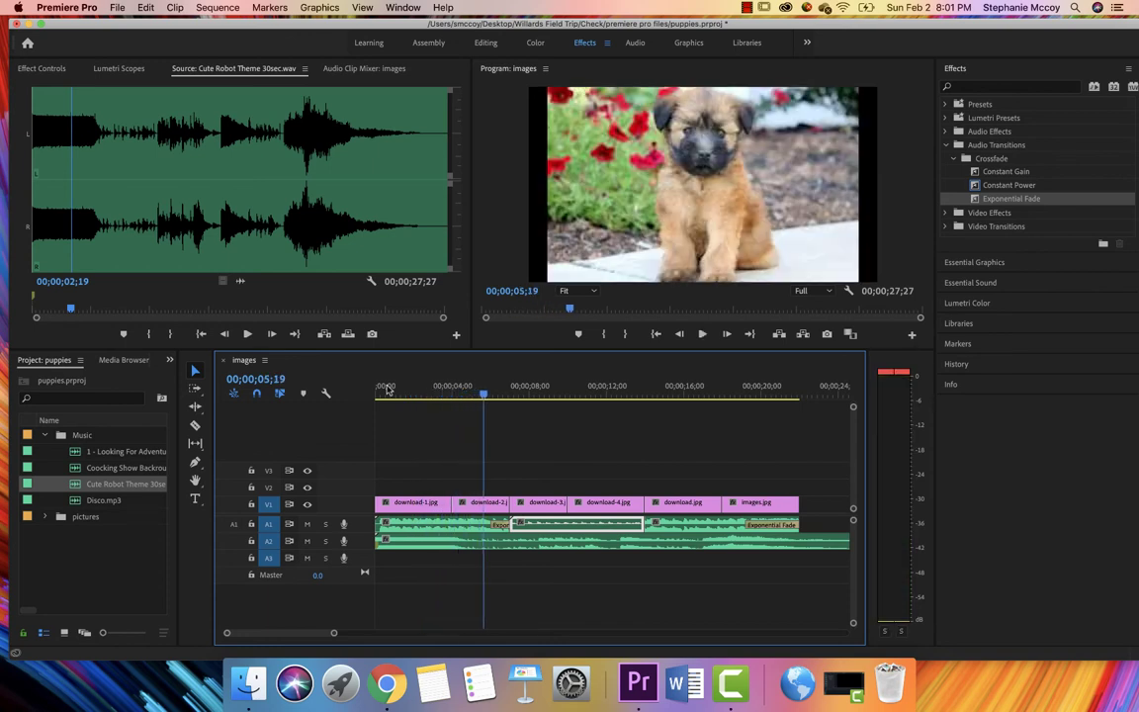
- Show the first A1 music clip in Effect Controls with Volume Level expanded
double_click(434, 525)
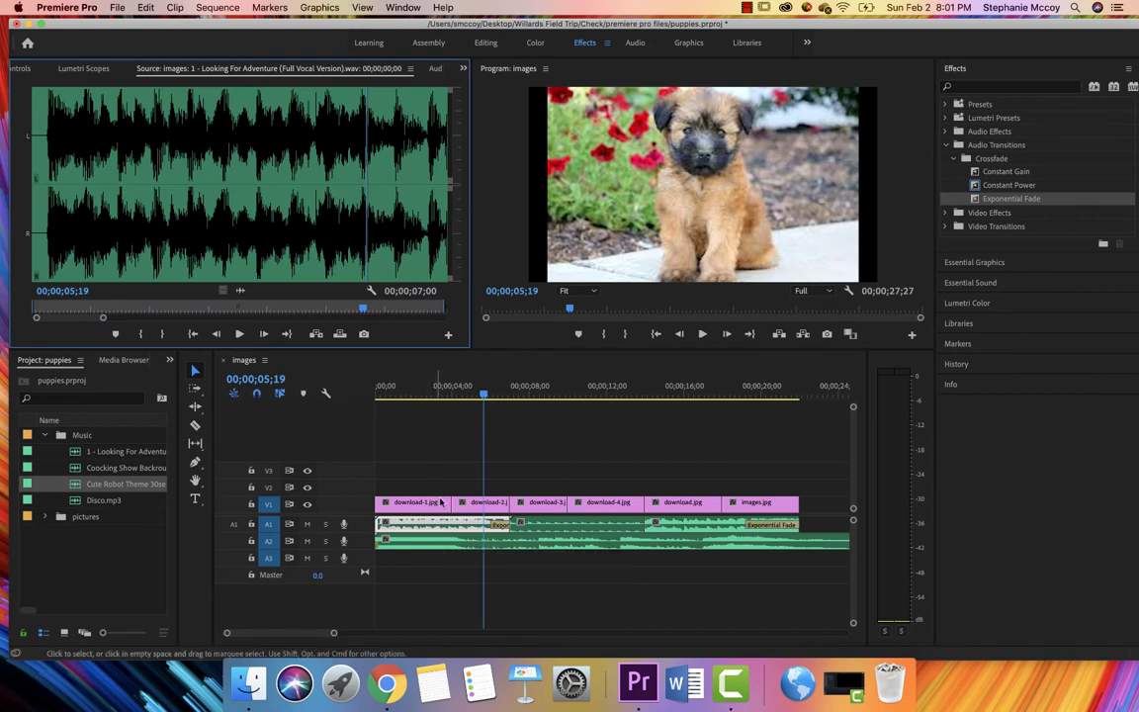
left_click(453, 395)
mouse_move(453, 394)
left_mouse_down()
mouse_move(425, 395)
mouse_move(457, 394)
mouse_move(440, 394)
left_mouse_up()
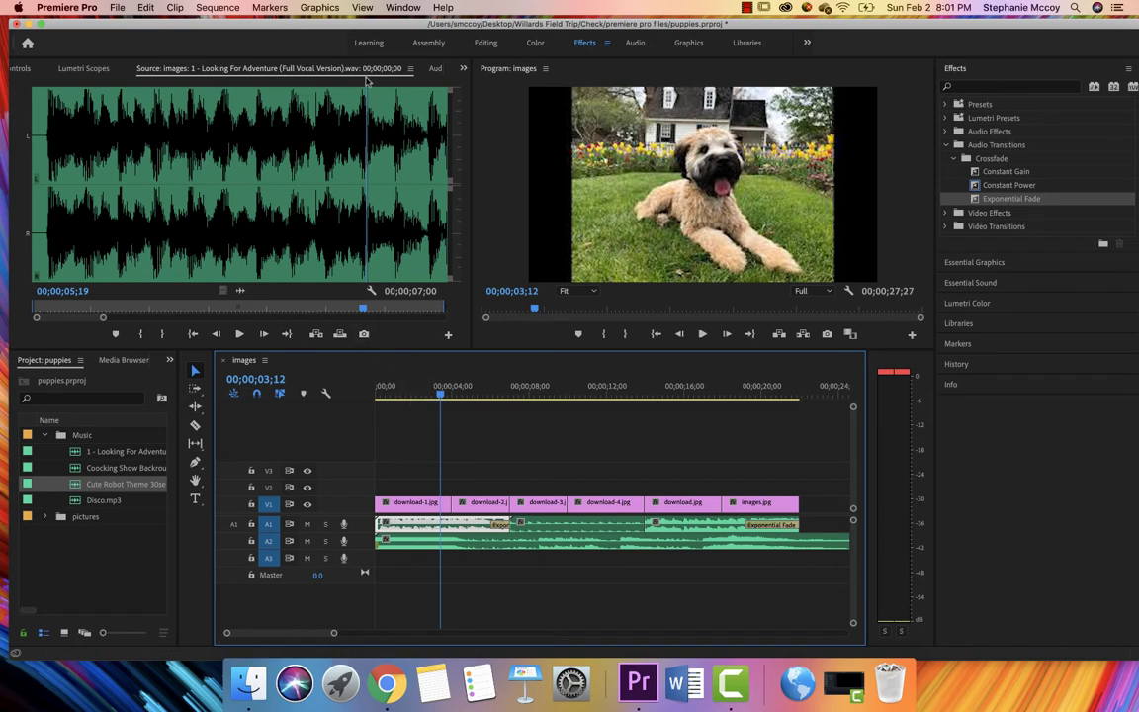
left_click(463, 68)
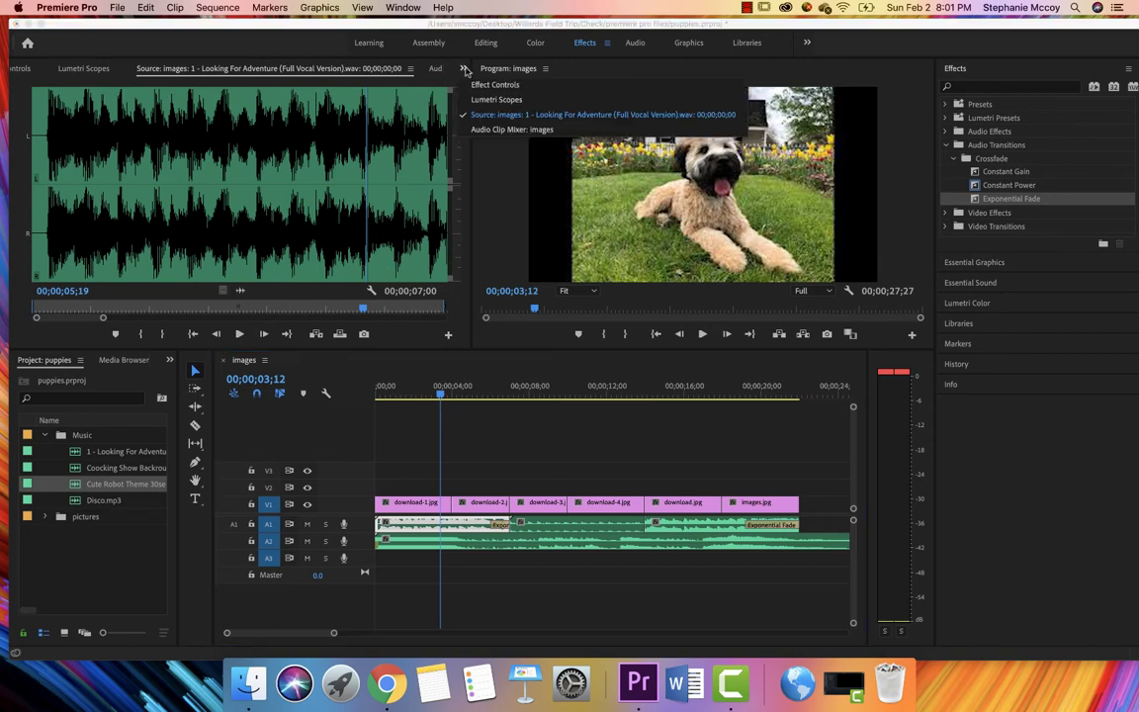
left_click(494, 85)
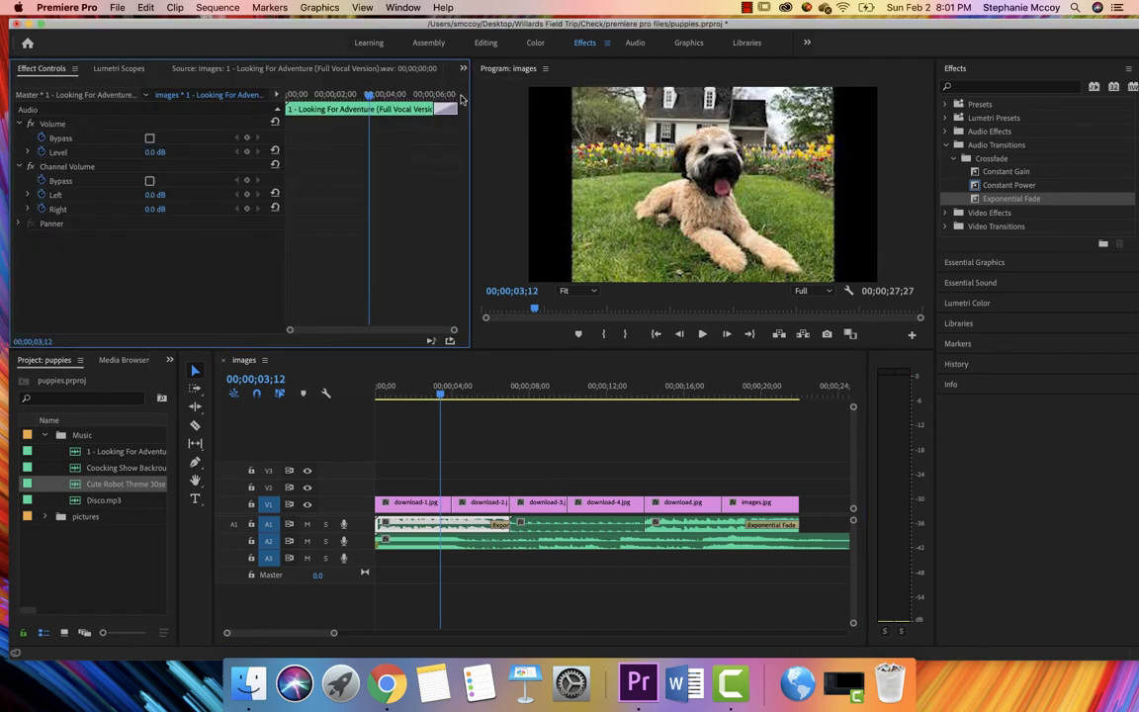
left_click(27, 153)
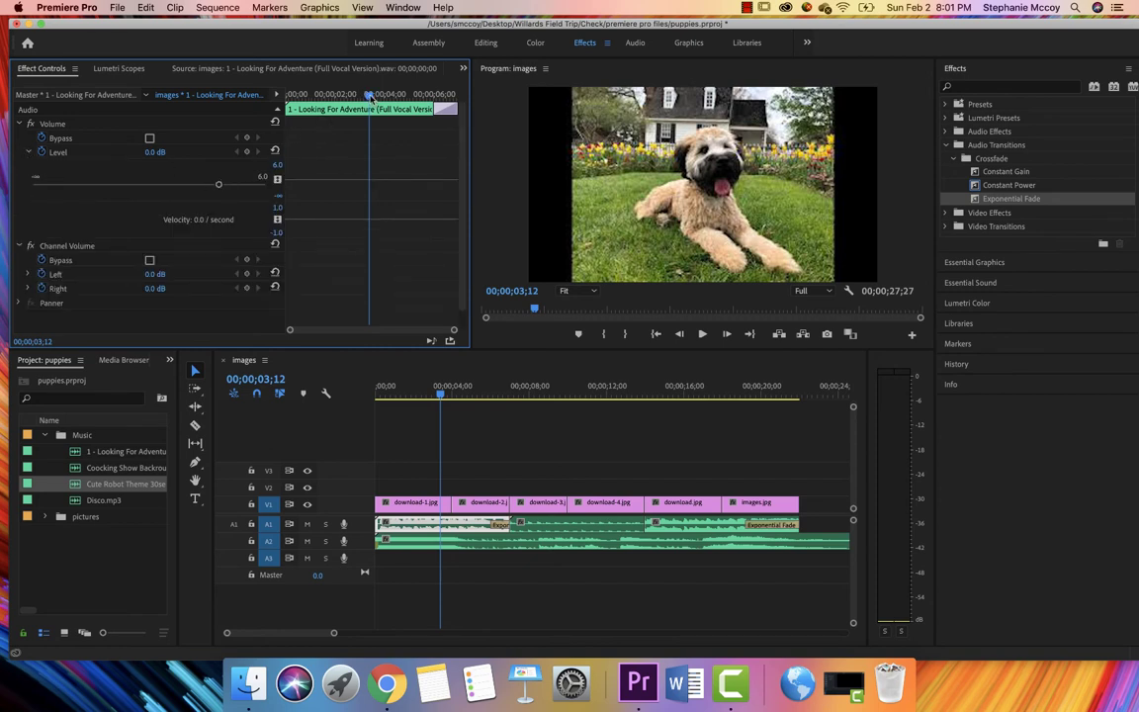
- Keyframe the music volume rising from -28.9 dB through -11.6 dB to -1.7 dB
left_click_drag(368, 95, 278, 100)
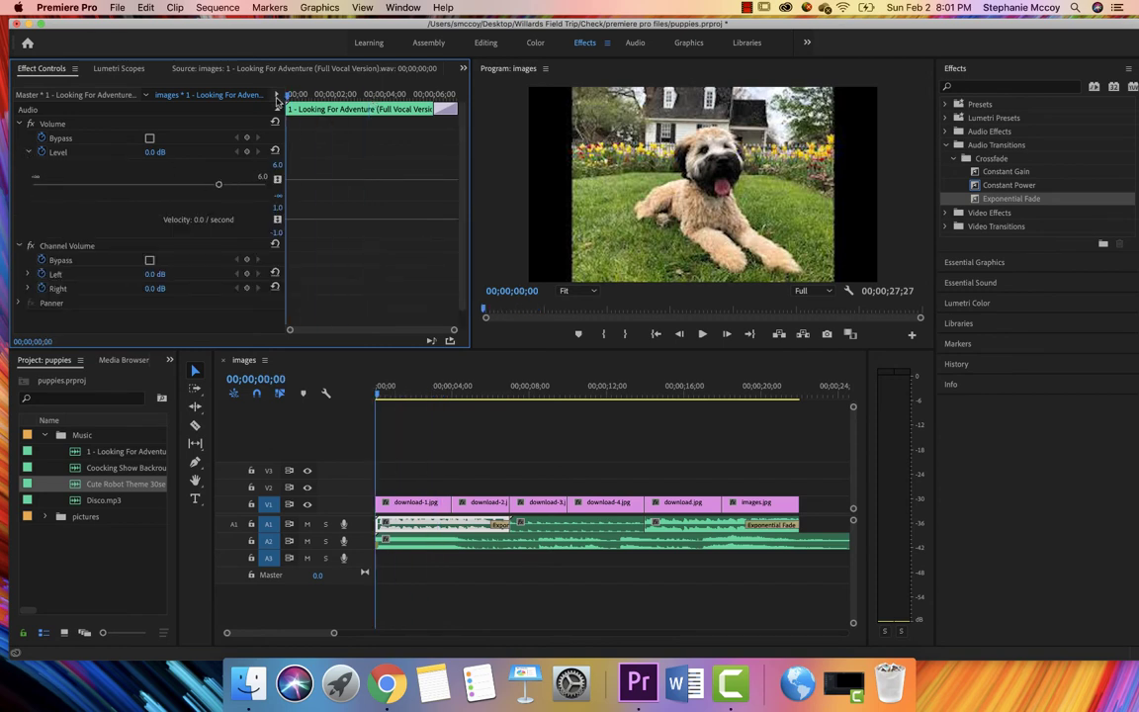
left_click(89, 187)
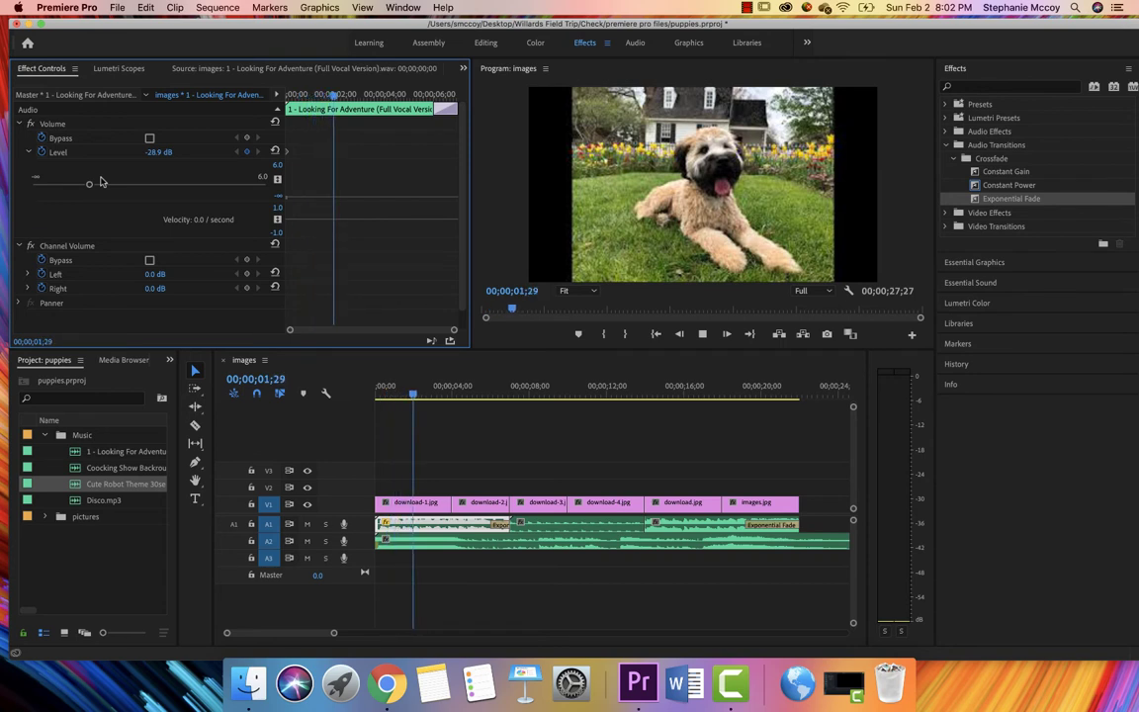
key("space")
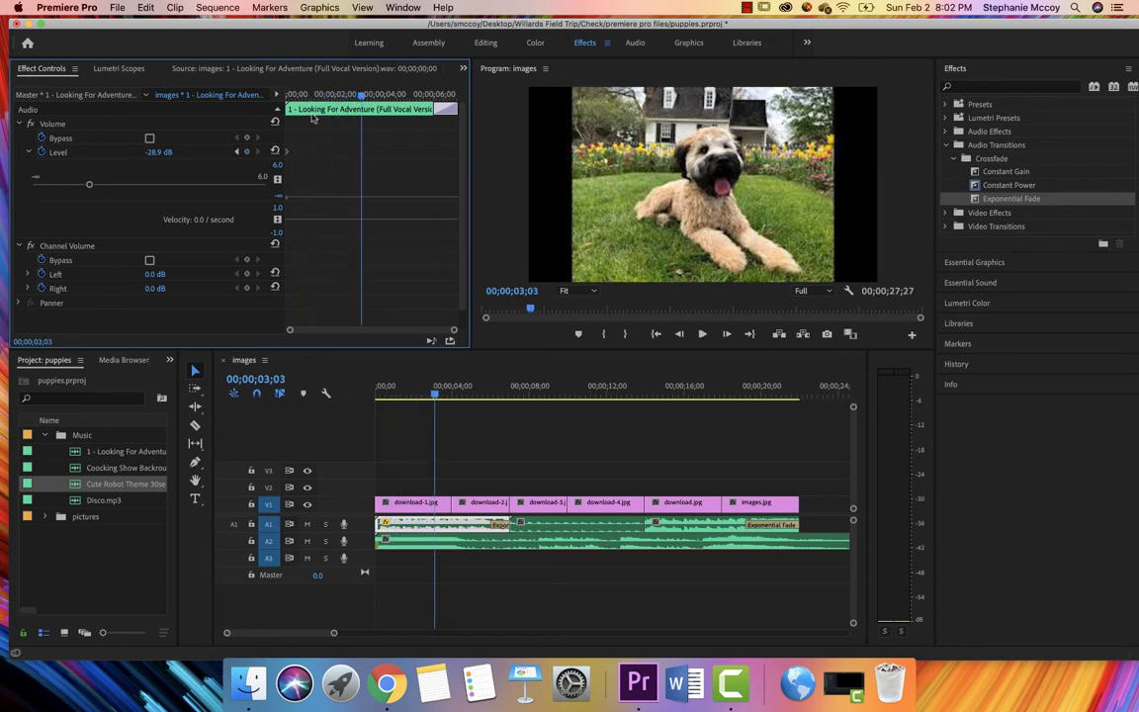
left_click(147, 187)
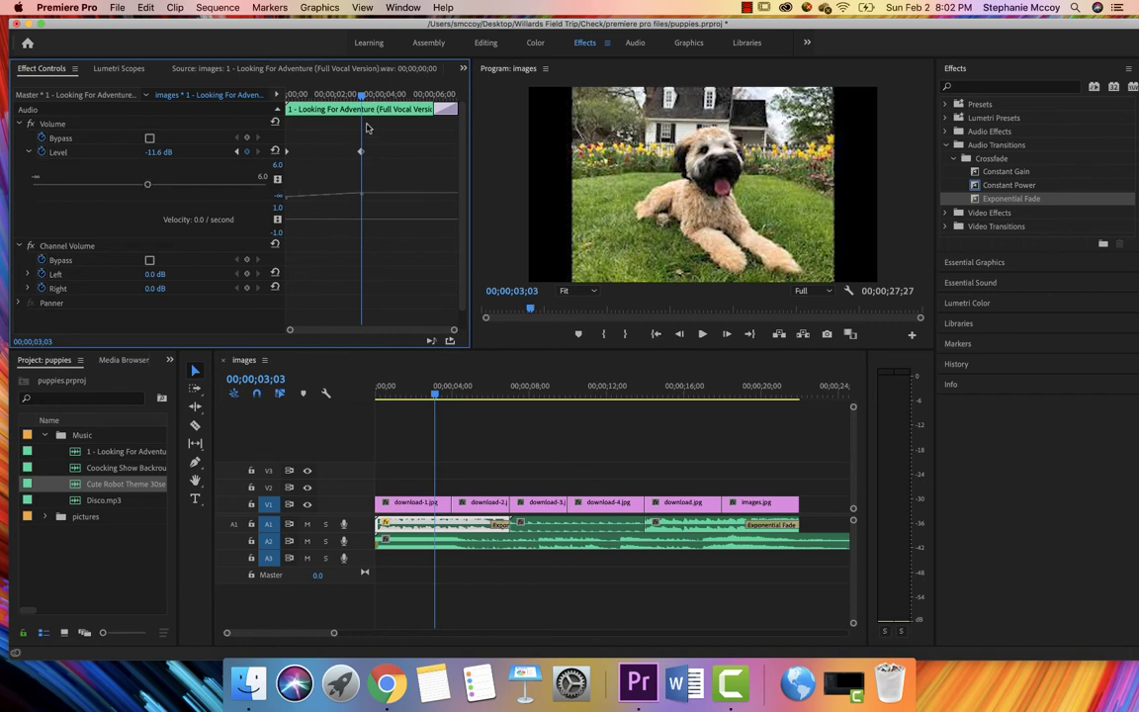
key("space")
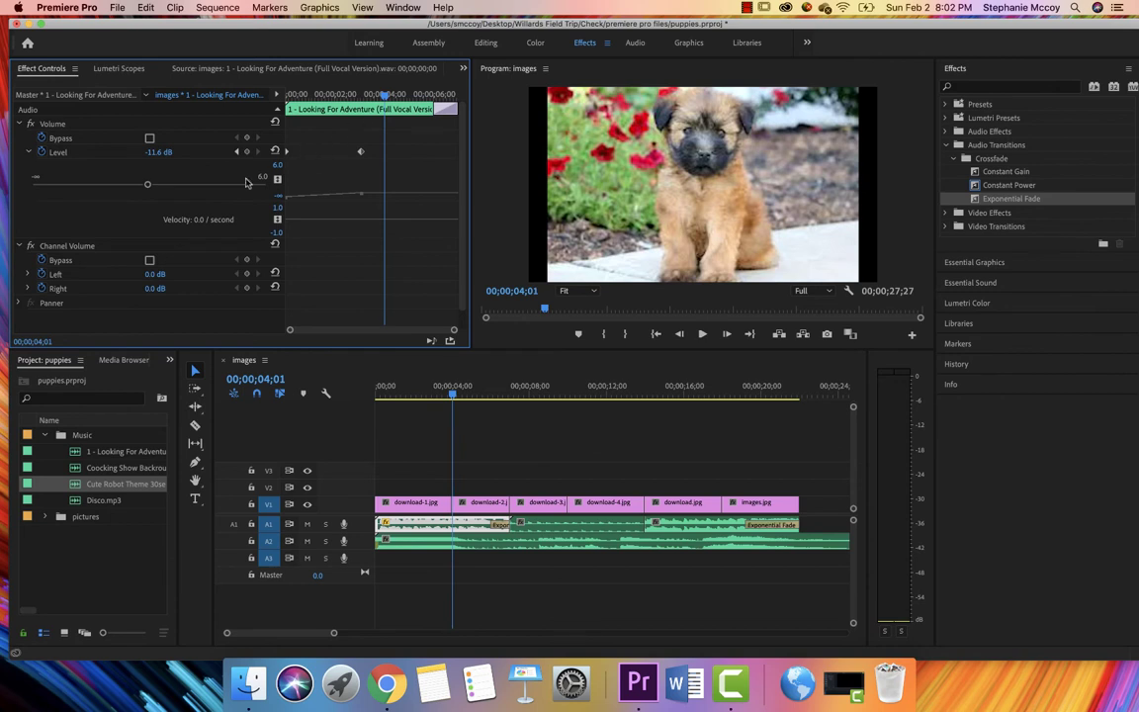
left_click(204, 187)
- Play the slideshow from the beginning to hear the volume ramp
key("space")
key("space")
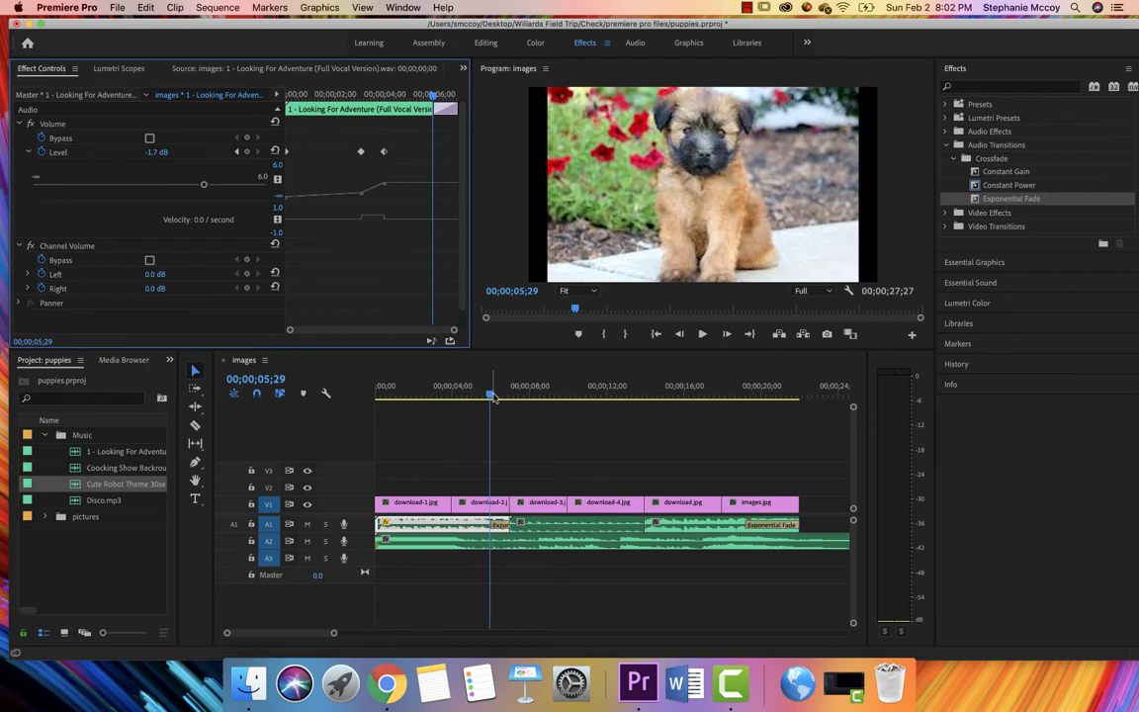
left_click_drag(492, 394, 387, 395)
key("space")
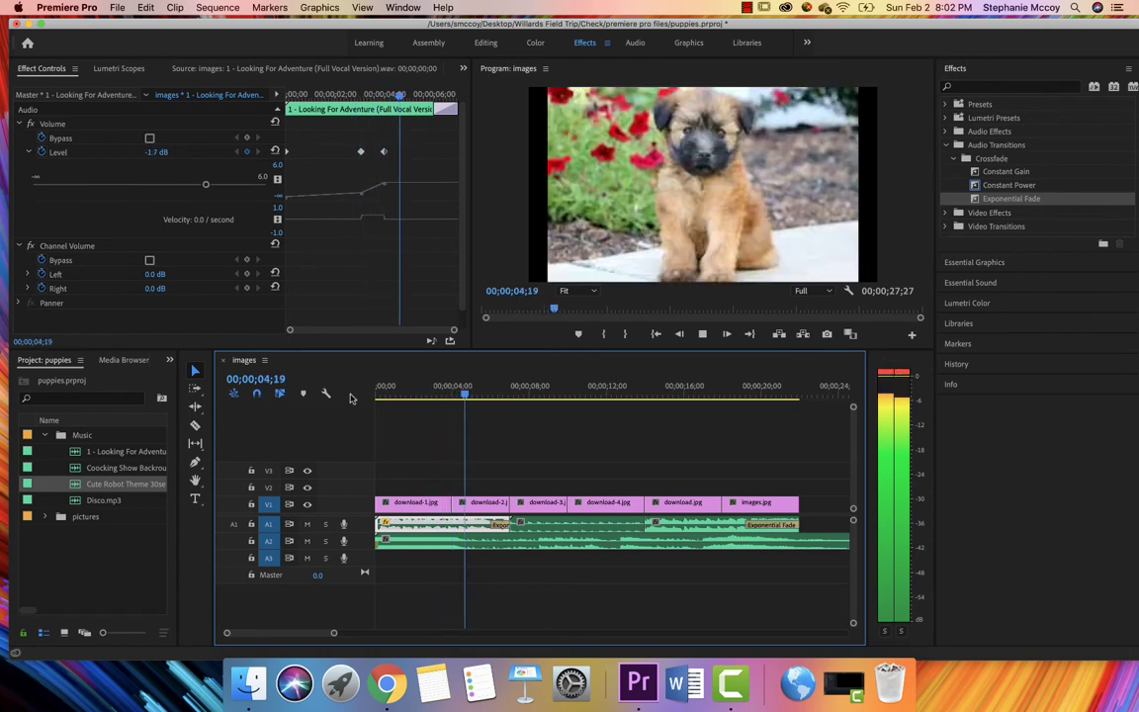
key("space")
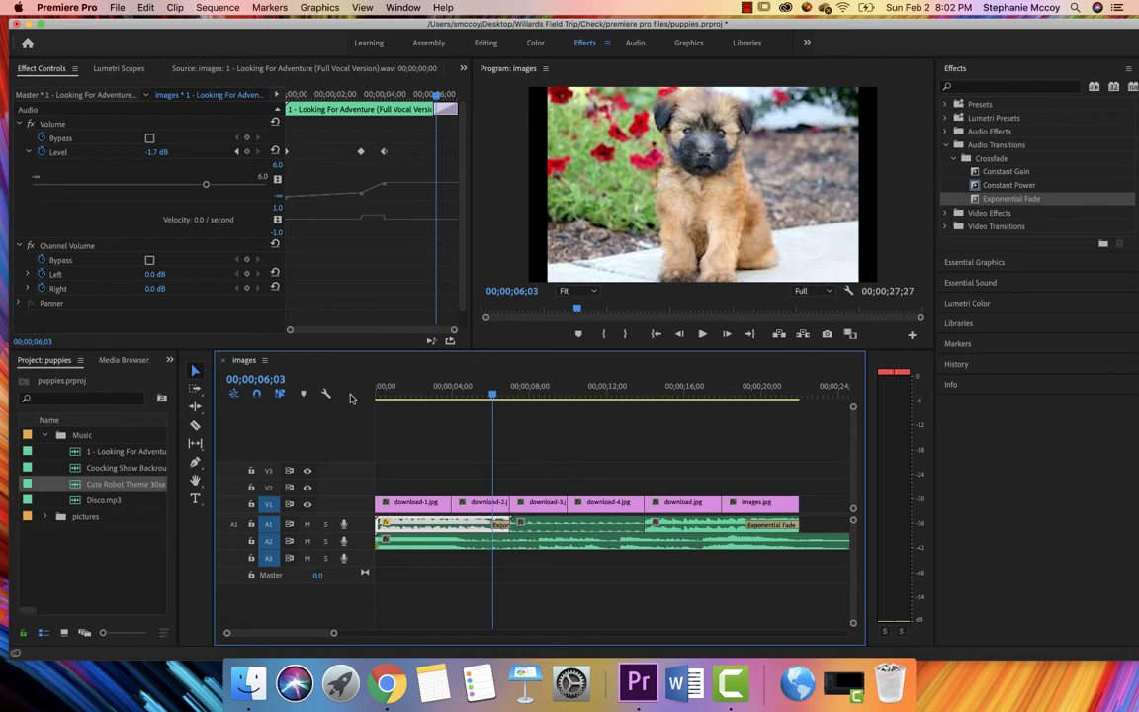
left_click(594, 505)
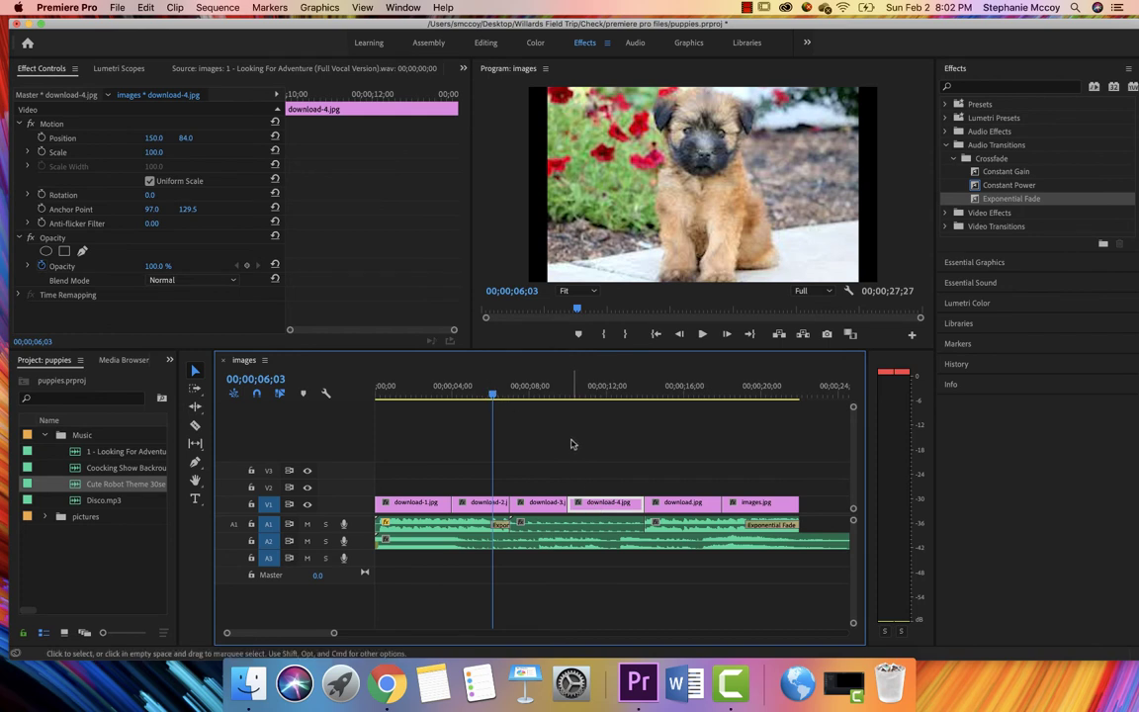
left_click(492, 395)
left_click(682, 502)
left_click(756, 503)
left_click(701, 505)
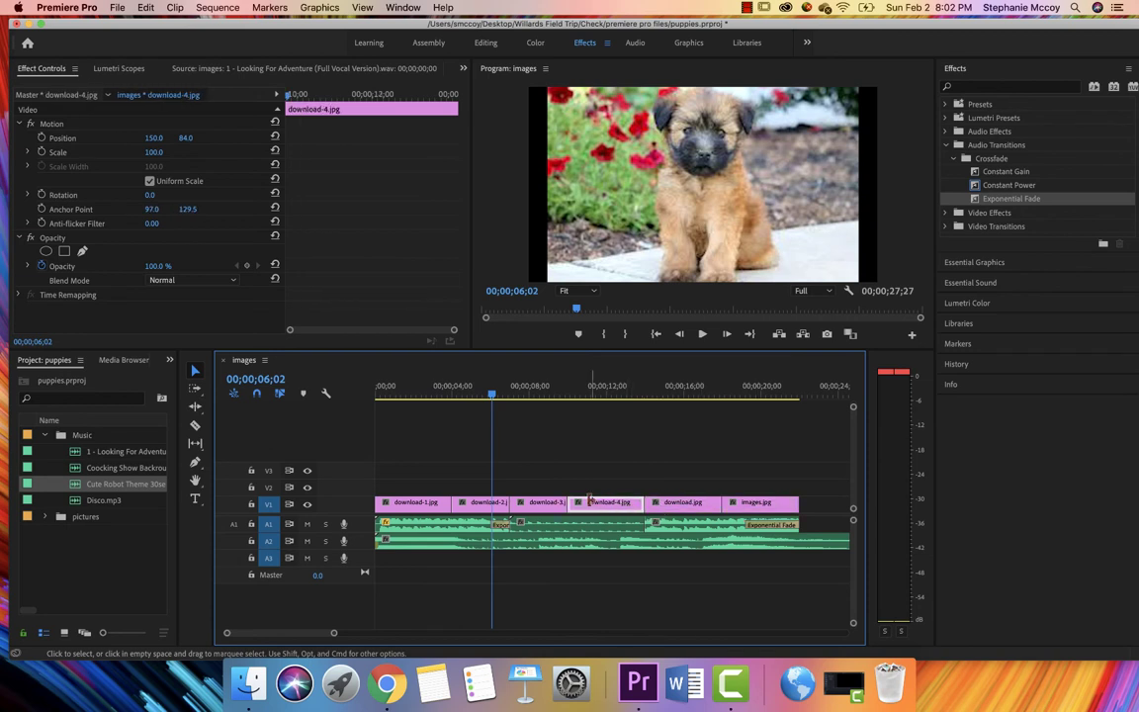
left_click(536, 502)
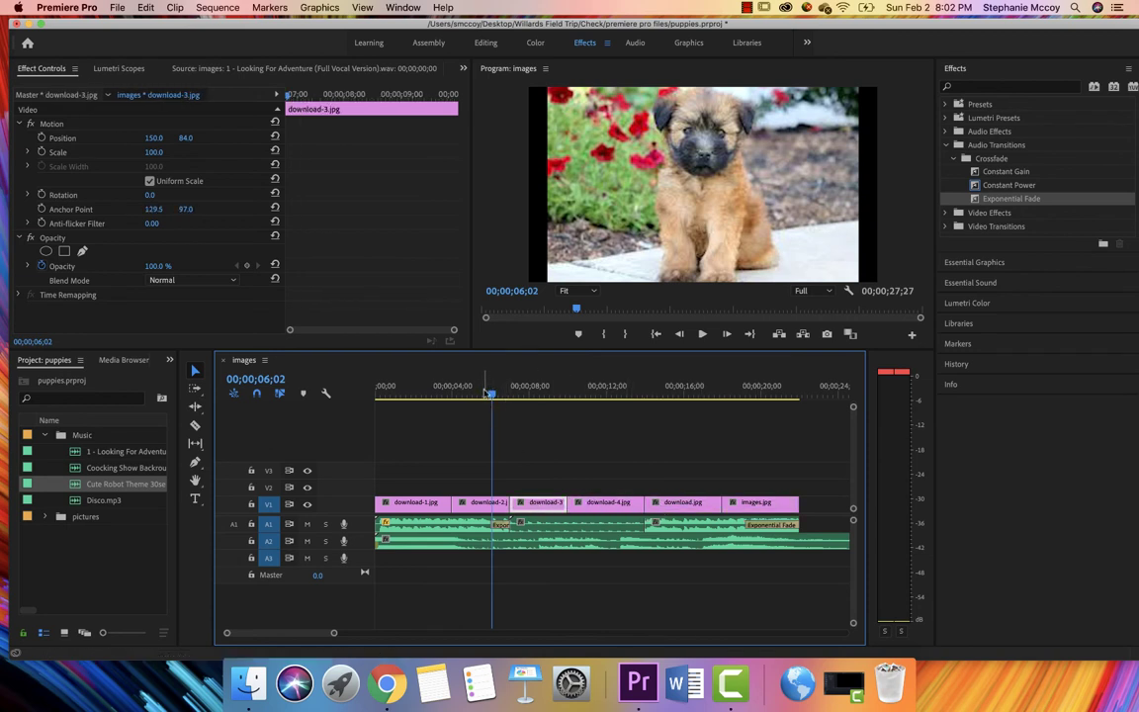
left_click(538, 390)
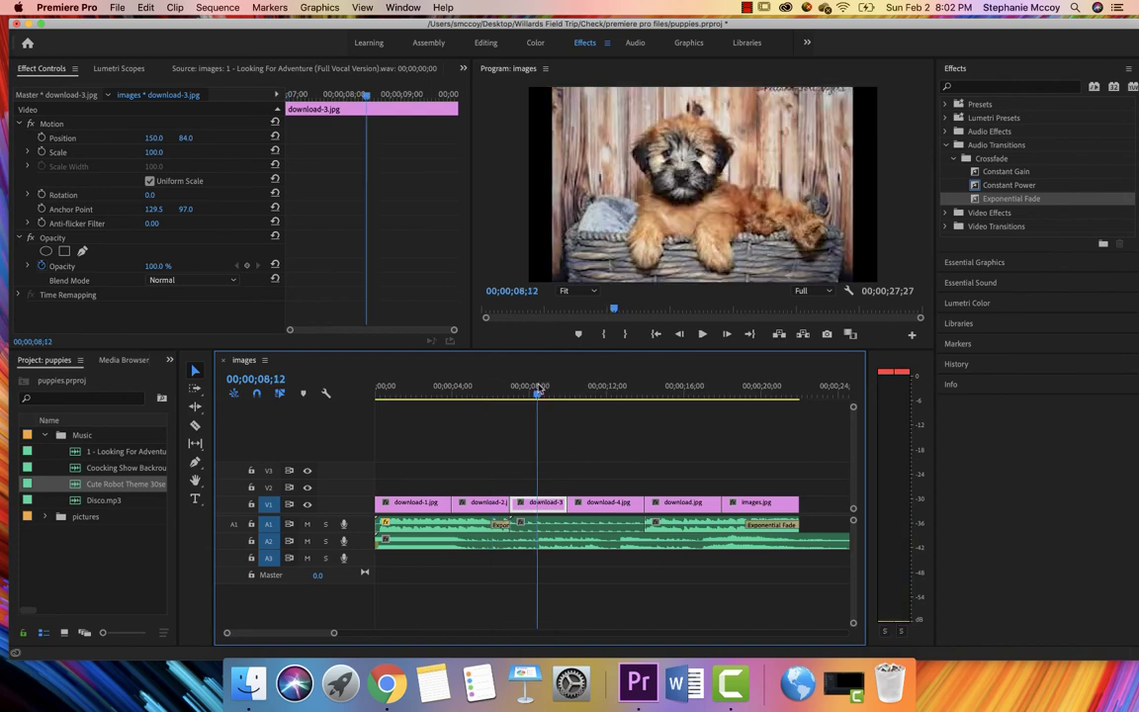
left_click_drag(538, 390, 574, 391)
left_click(682, 394)
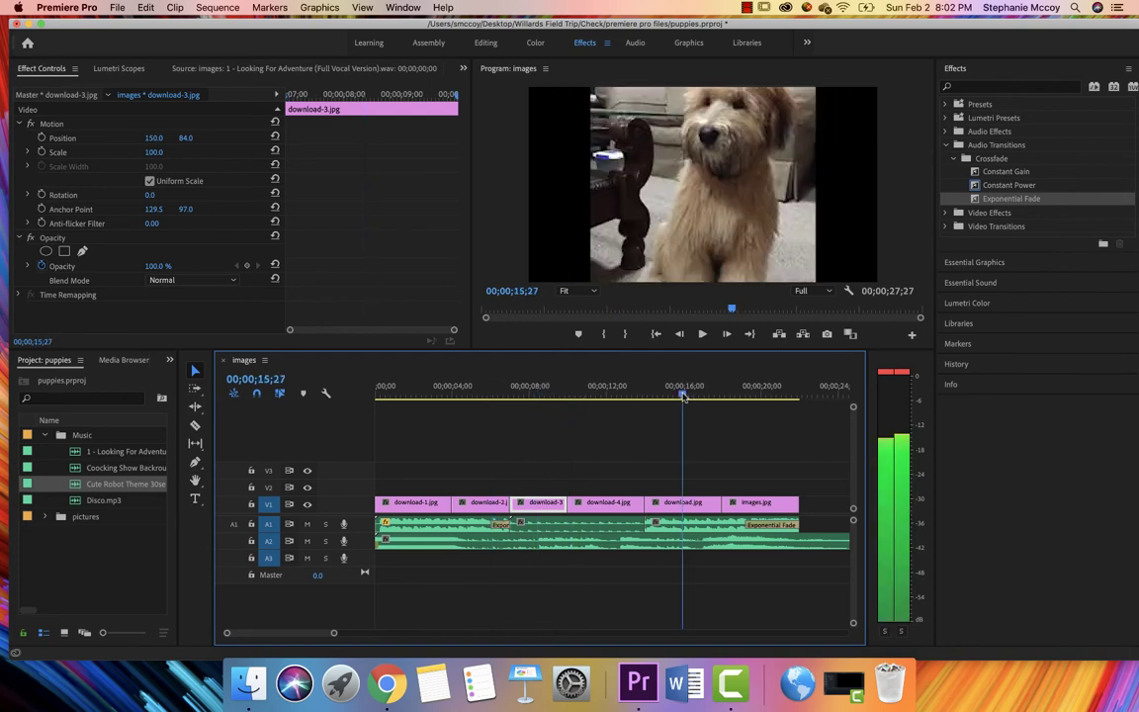
left_click(768, 394)
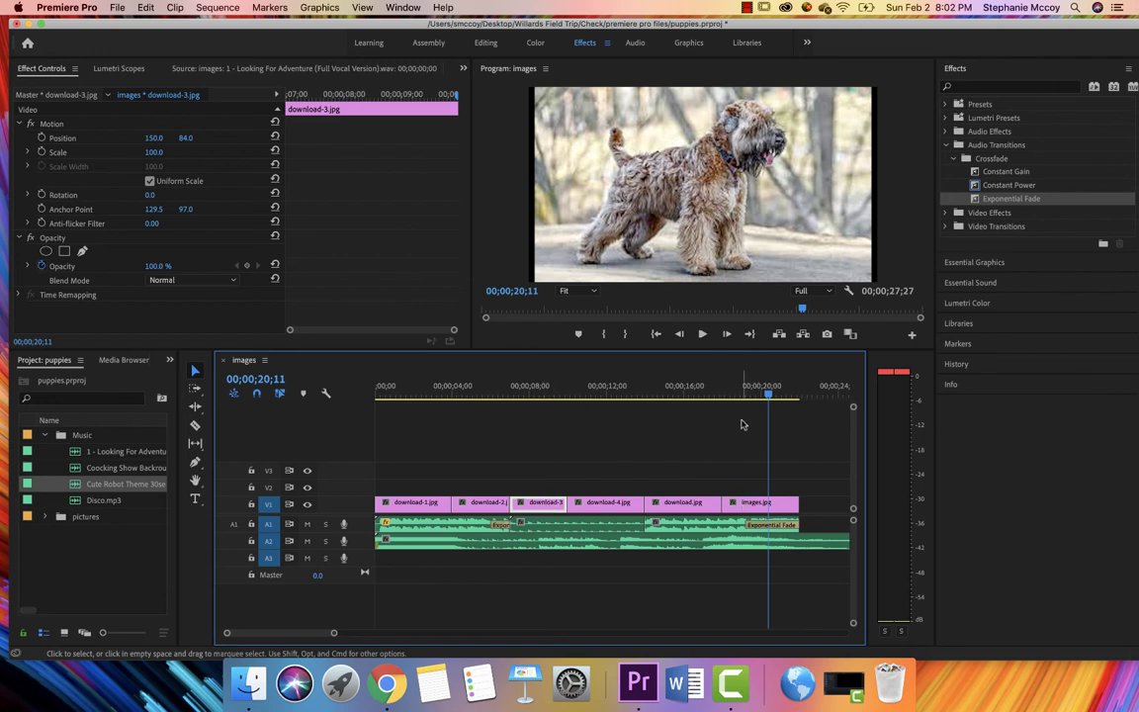
left_click(737, 503)
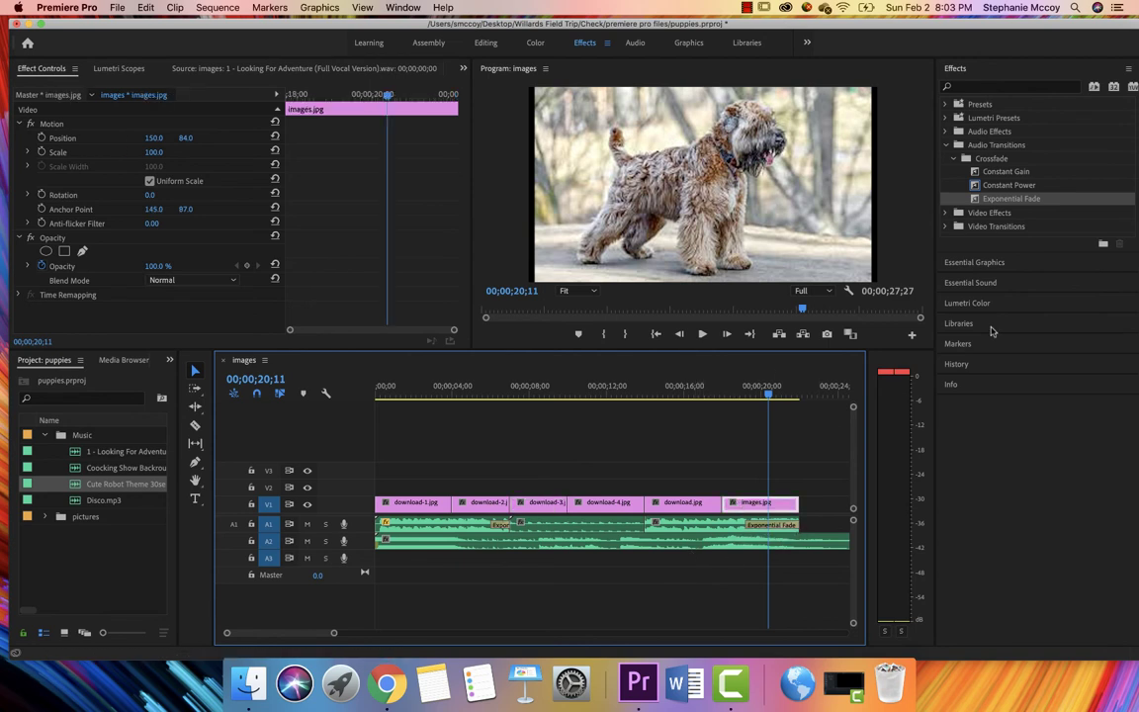
- Place the Basic Title template on V2 above images.jpg, accepting the substitute font
left_click(967, 263)
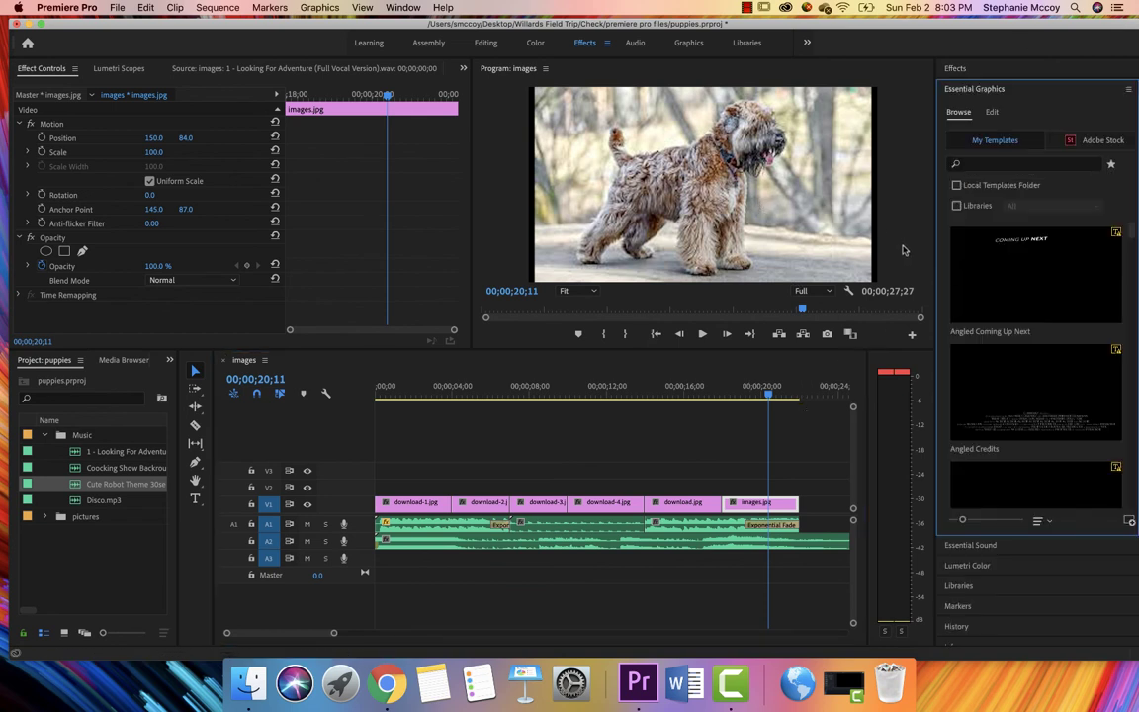
scroll(1011, 370, "down", 5)
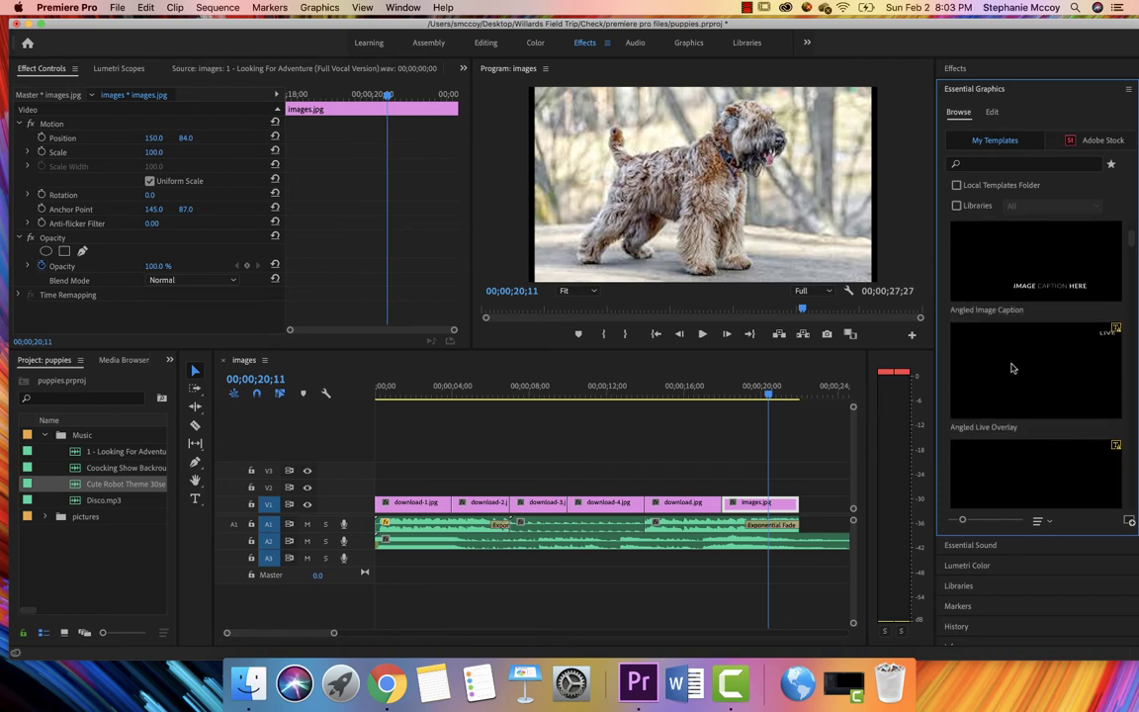
scroll(1011, 368, "down", 5)
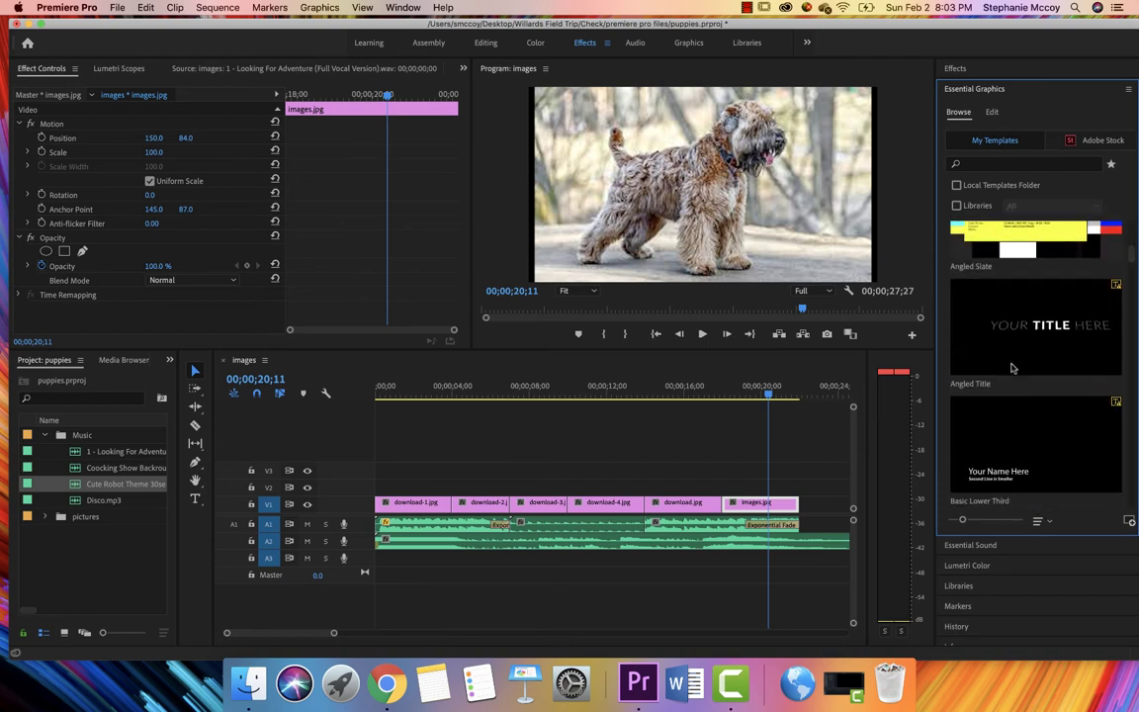
scroll(1012, 368, "down", 1)
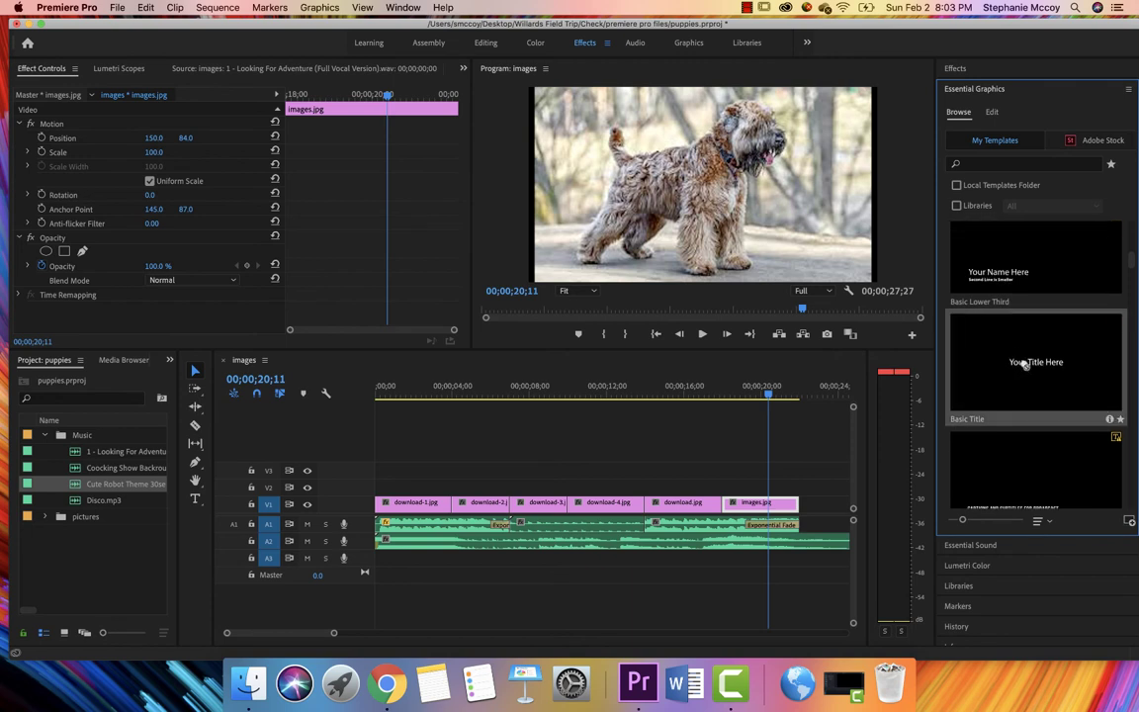
left_click_drag(779, 240, 728, 489)
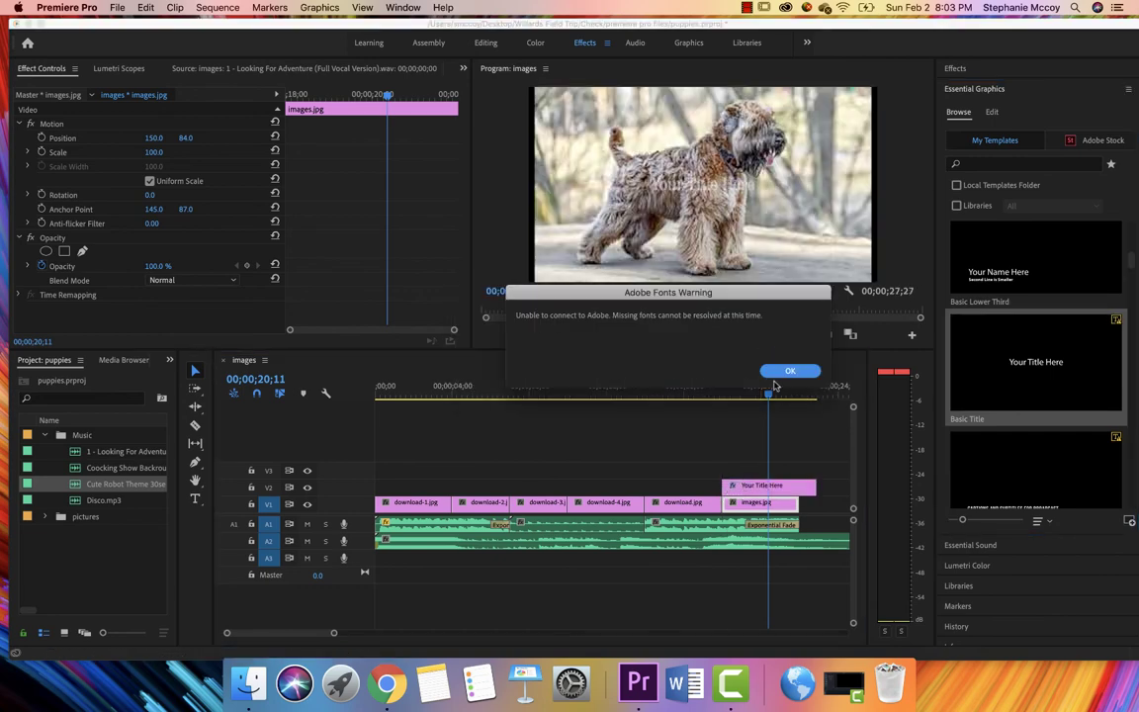
left_click(787, 373)
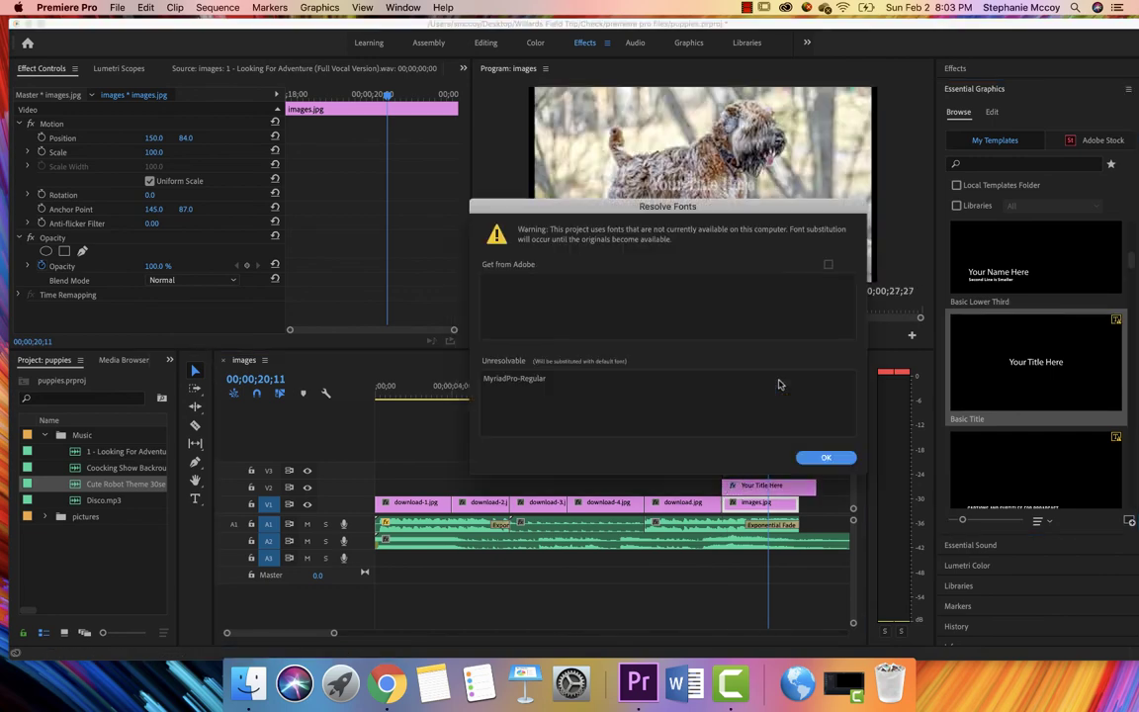
key("Return")
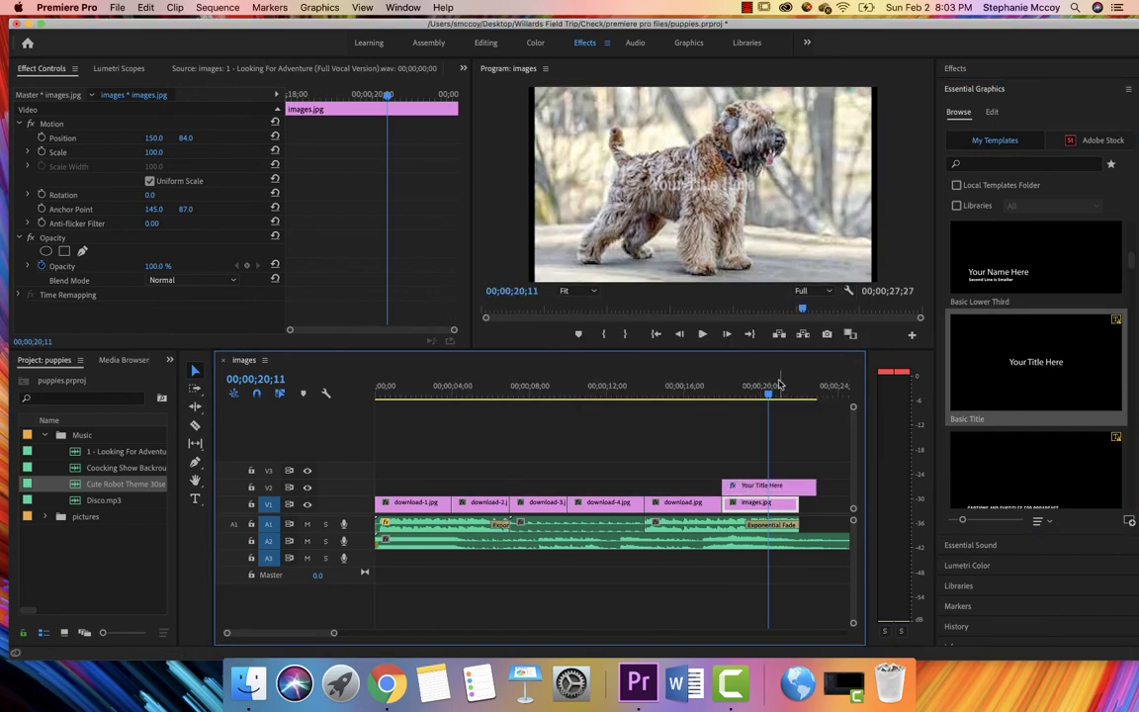
- Replace the title text with 'Dog' and review it around seventeen seconds
left_click_drag(769, 396, 727, 401)
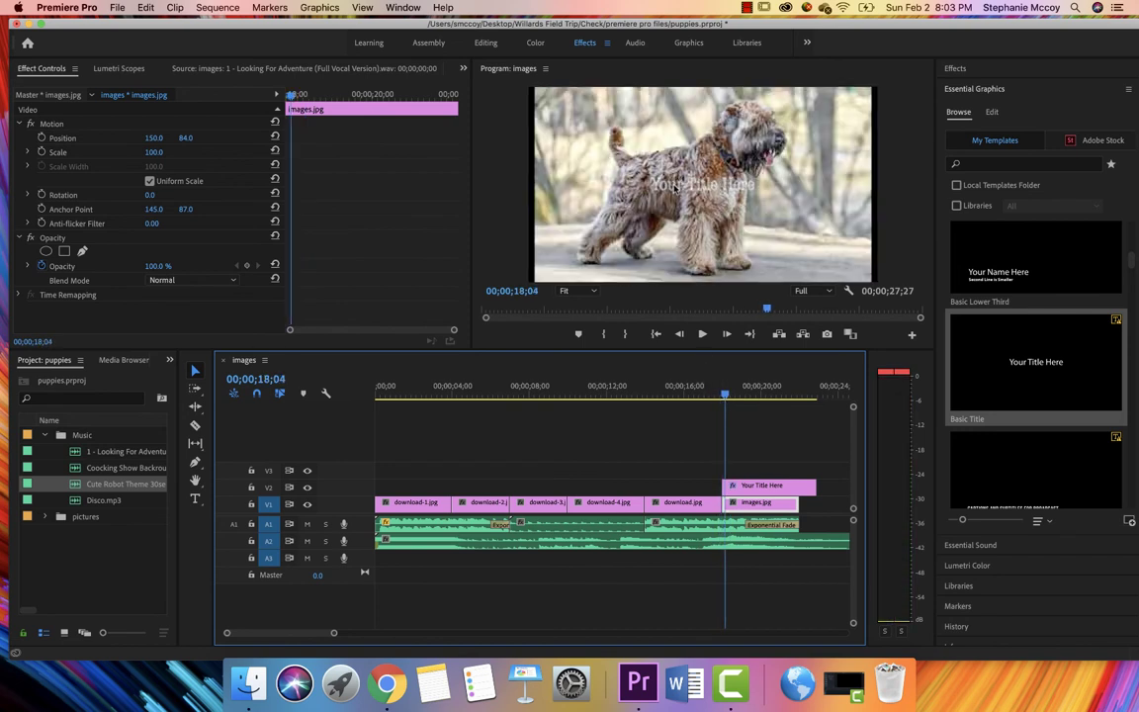
key("space")
key("space")
key("Left")
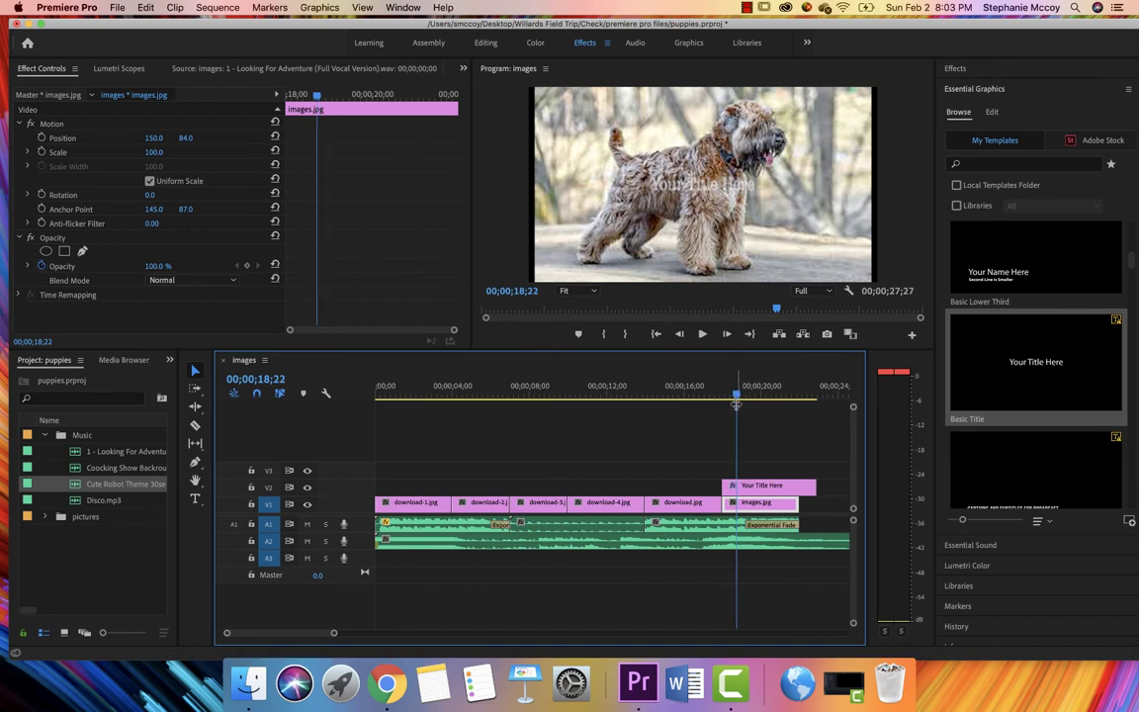
left_click_drag(736, 395, 754, 395)
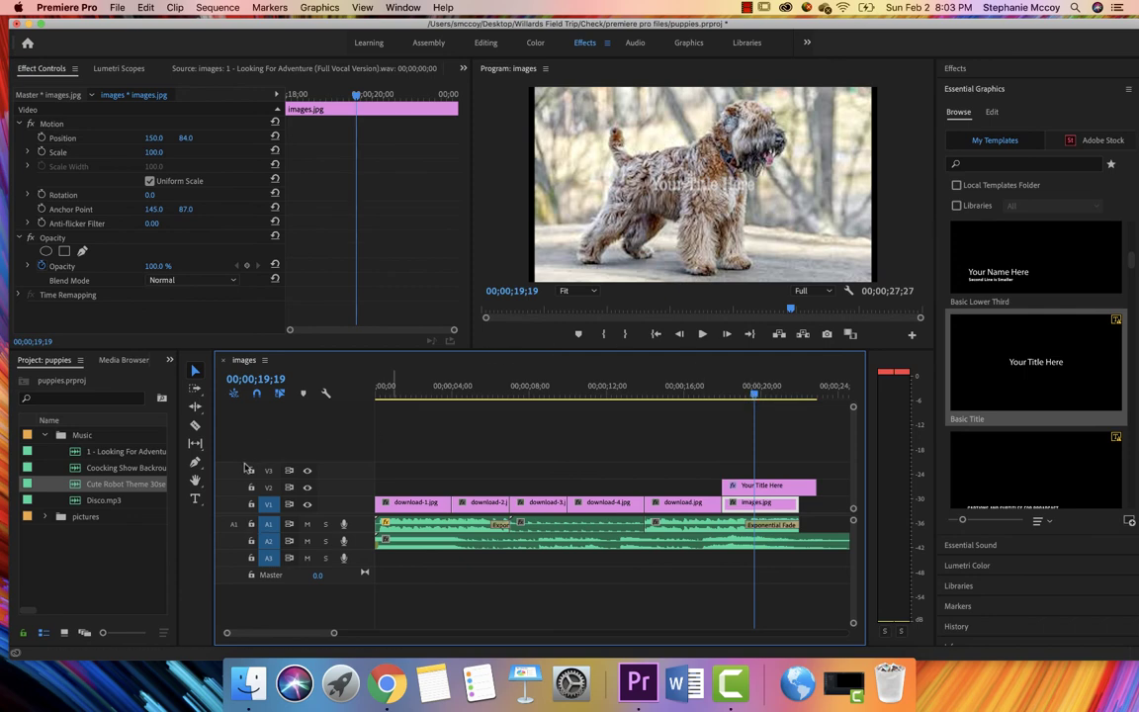
left_click(195, 498)
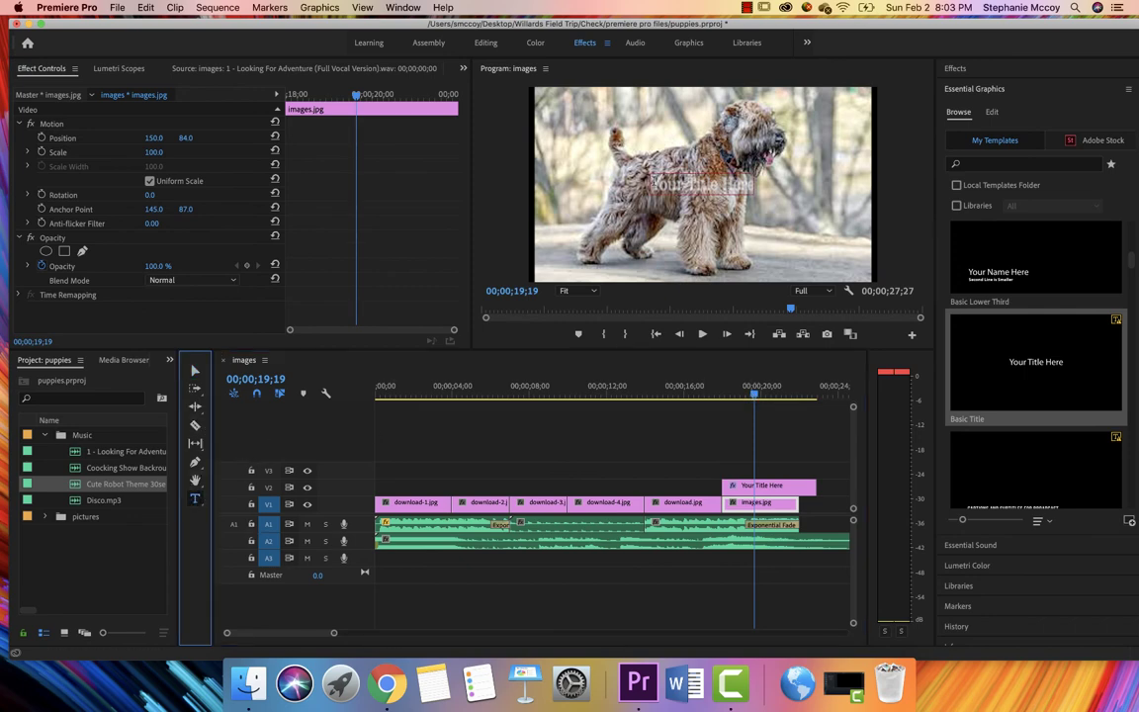
left_click(692, 184)
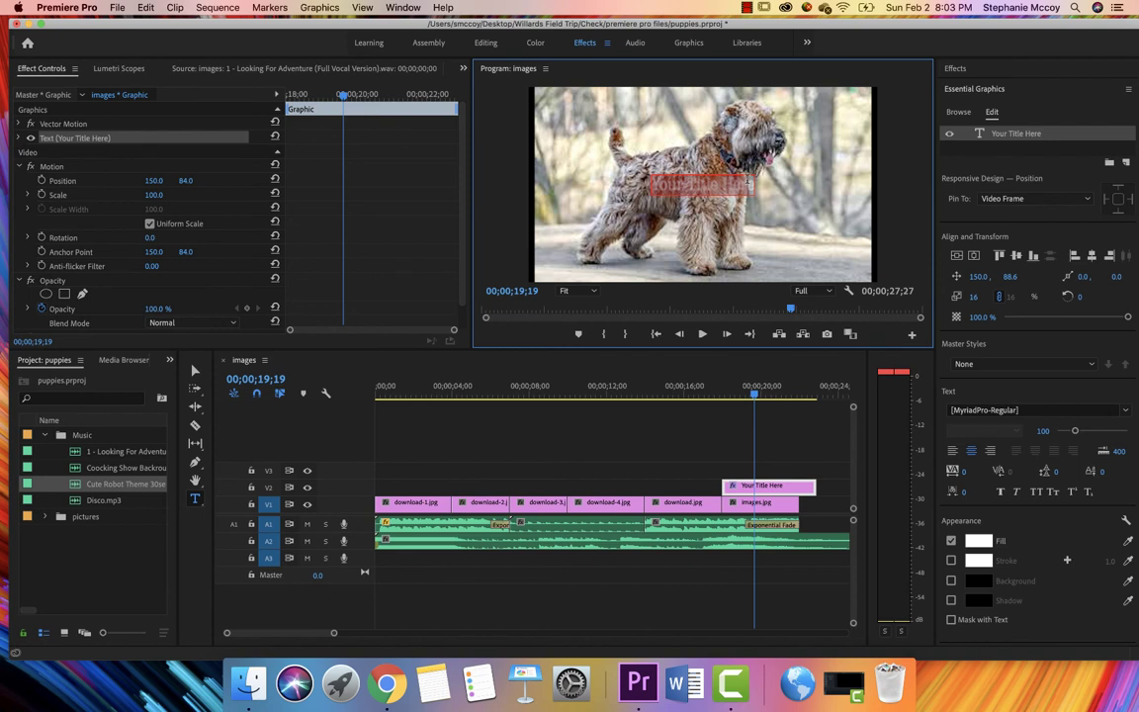
type("Doge")
key("BackSpace")
left_click_drag(756, 393, 708, 394)
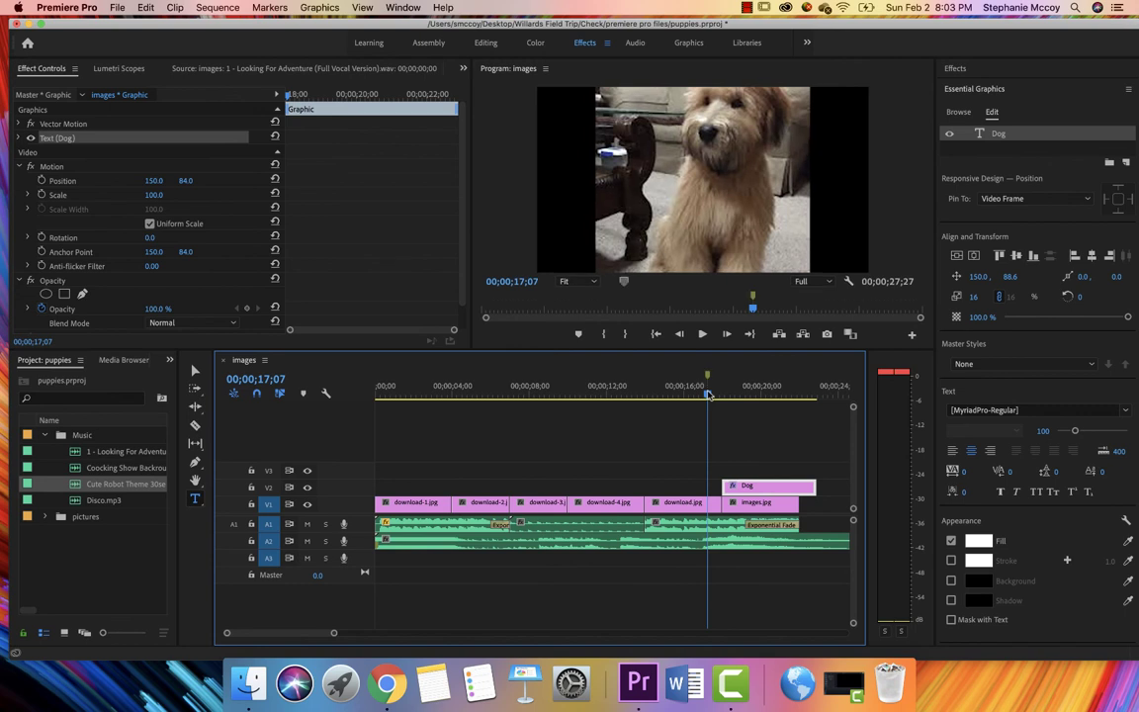
- Play back the titled section, then trim both ends of the V2 Dog title to sit within the last image
key("space")
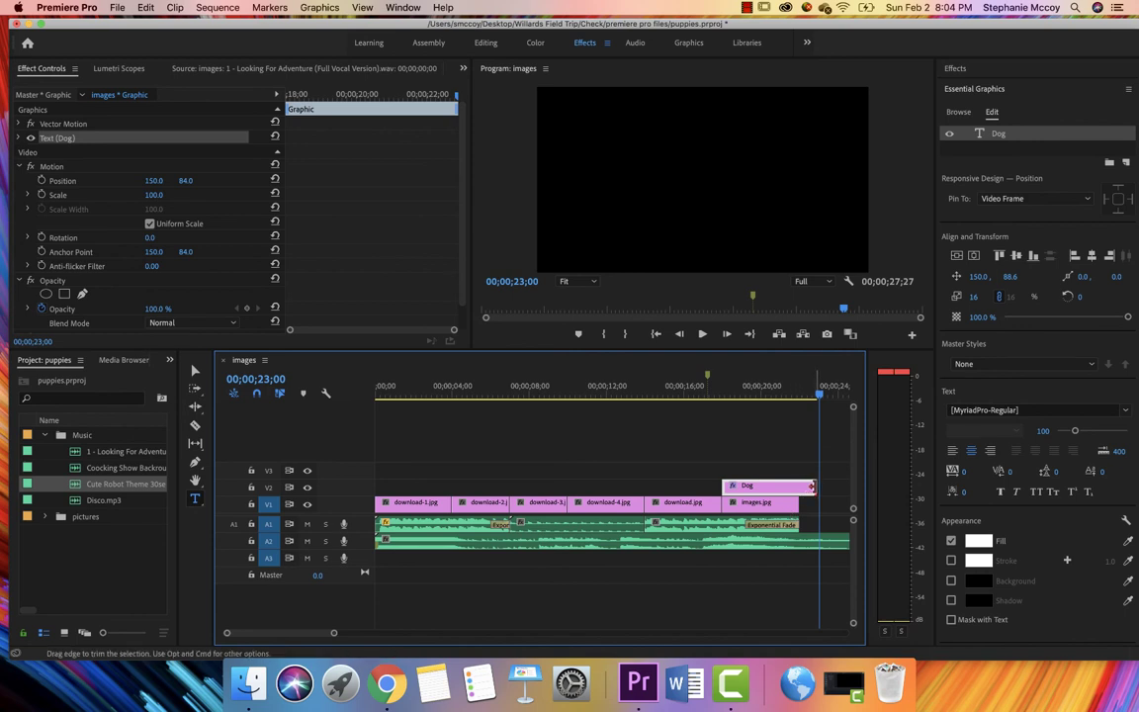
left_click(194, 369)
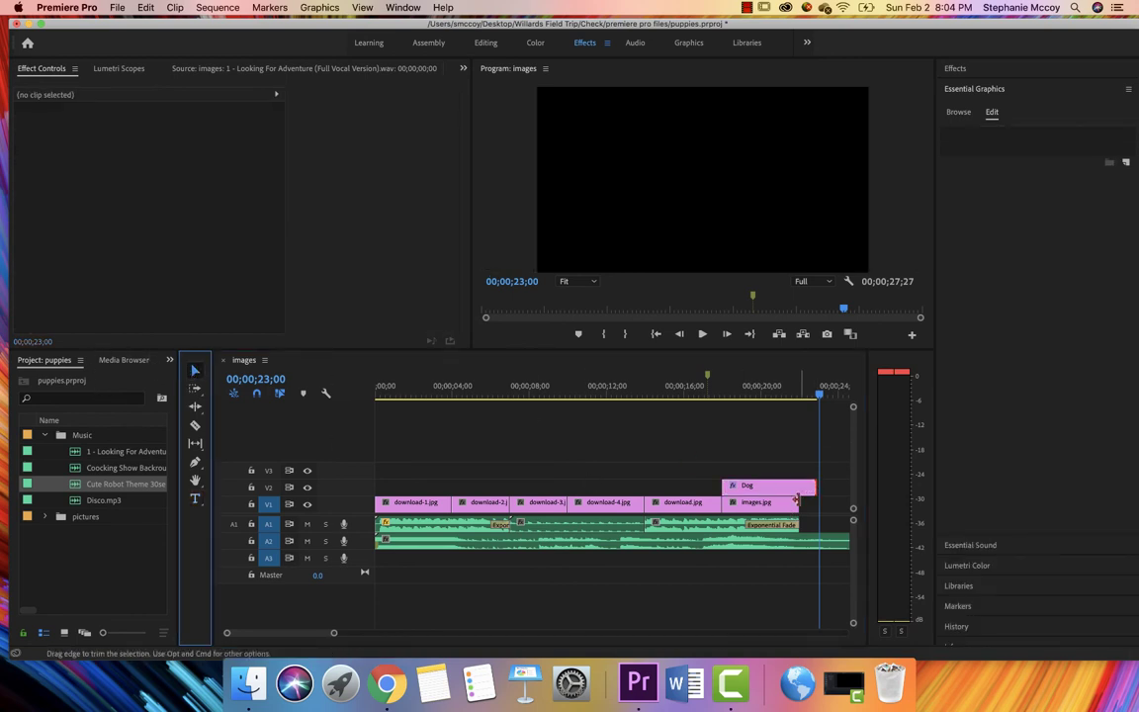
left_click_drag(814, 485, 791, 485)
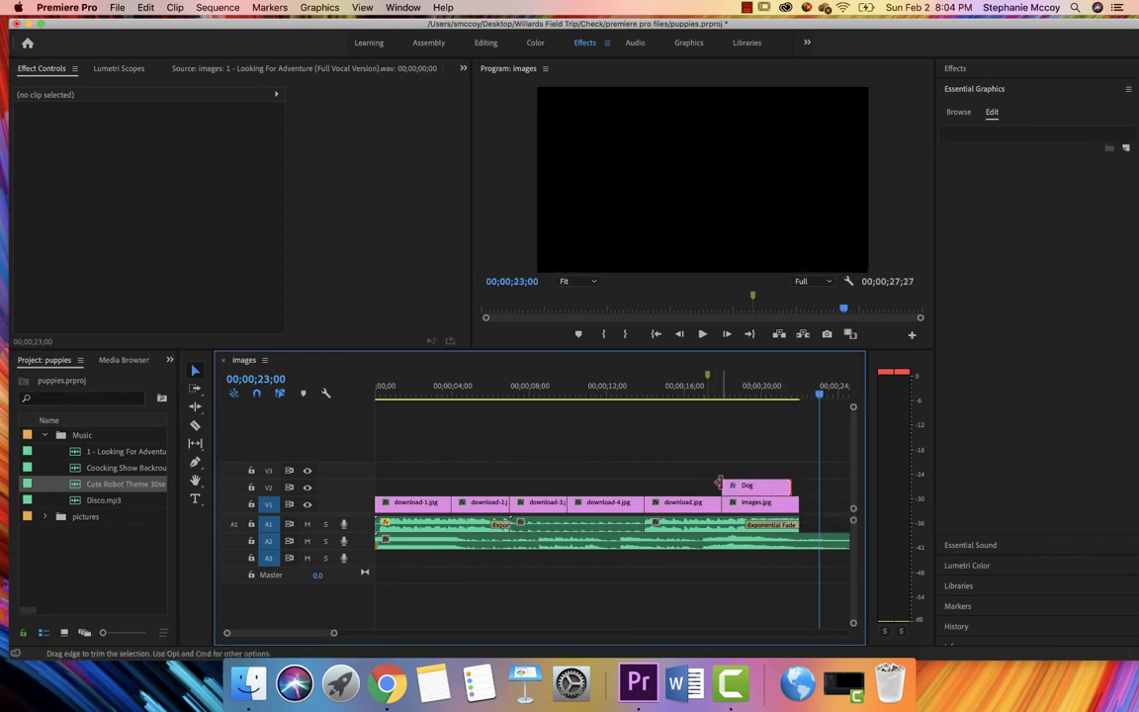
left_click_drag(719, 483, 730, 485)
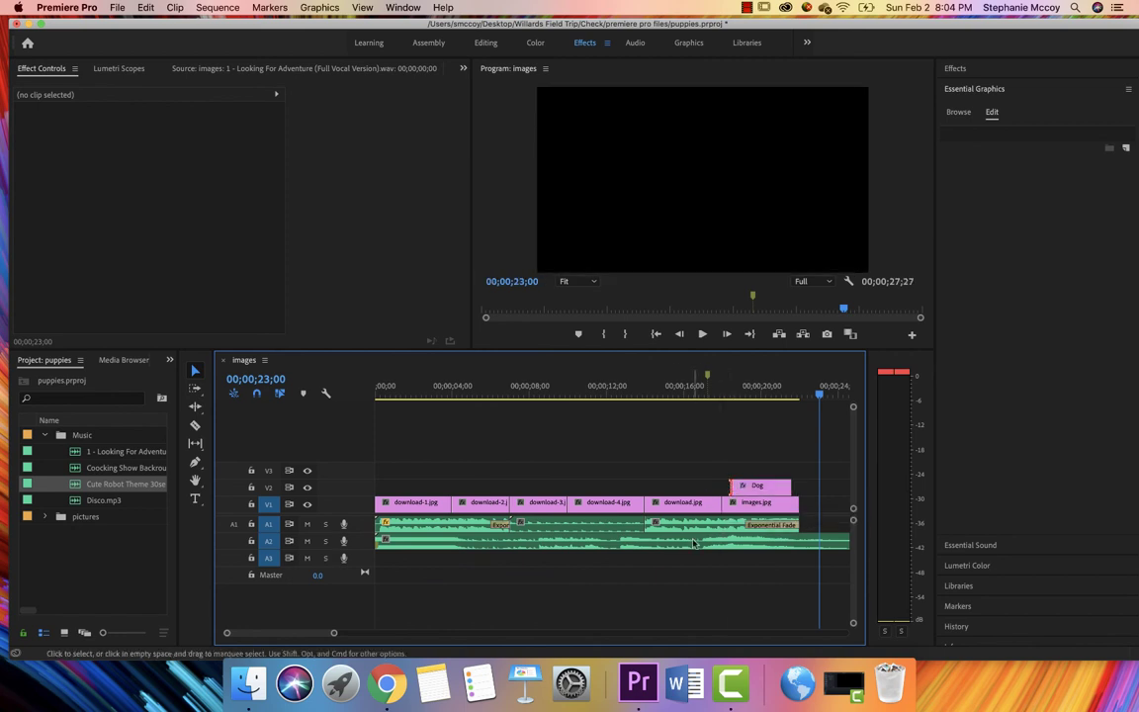
- Browse the list of available title templates in Essential Graphics
left_click(957, 112)
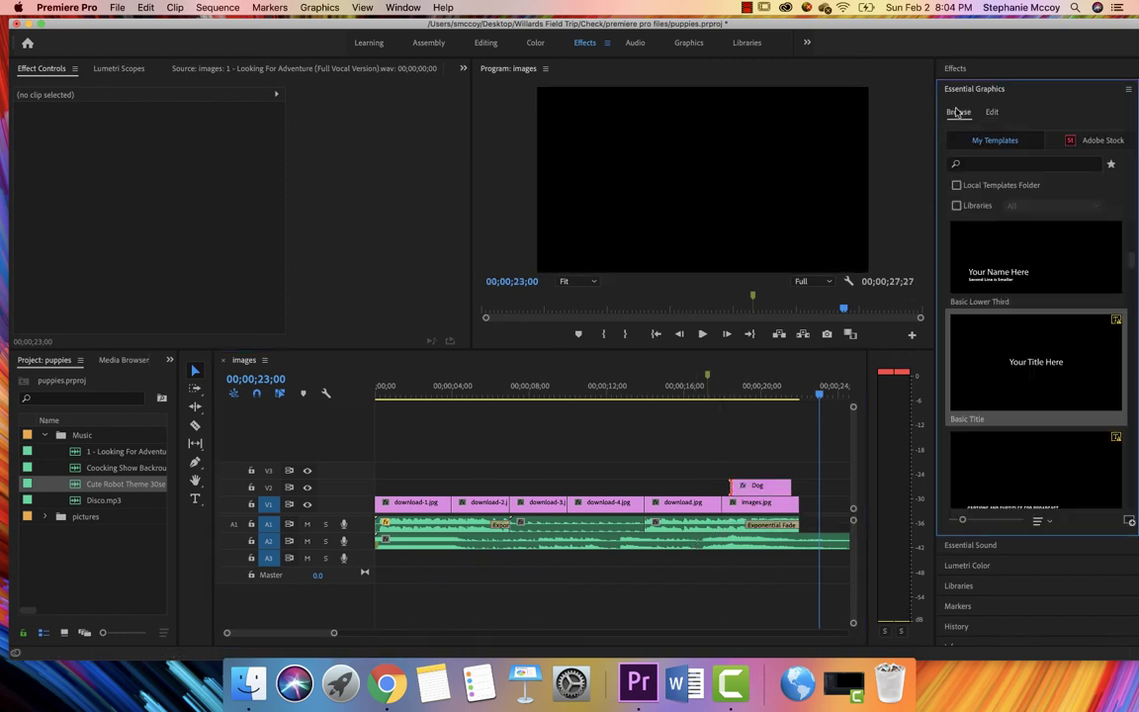
scroll(1024, 374, "down", 5)
scroll(1024, 374, "down", 10)
scroll(1024, 374, "down", 2)
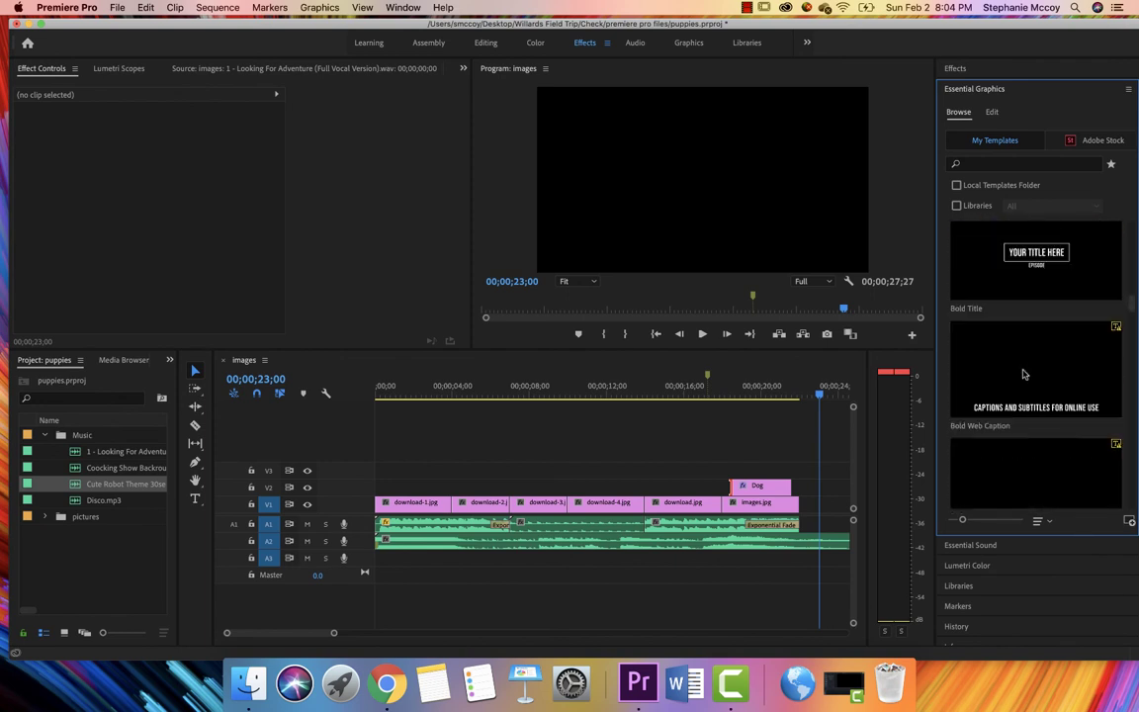
- Add a 'Dog' text title over the shaggy dog photo at about 00;00;11;15
left_click(597, 394)
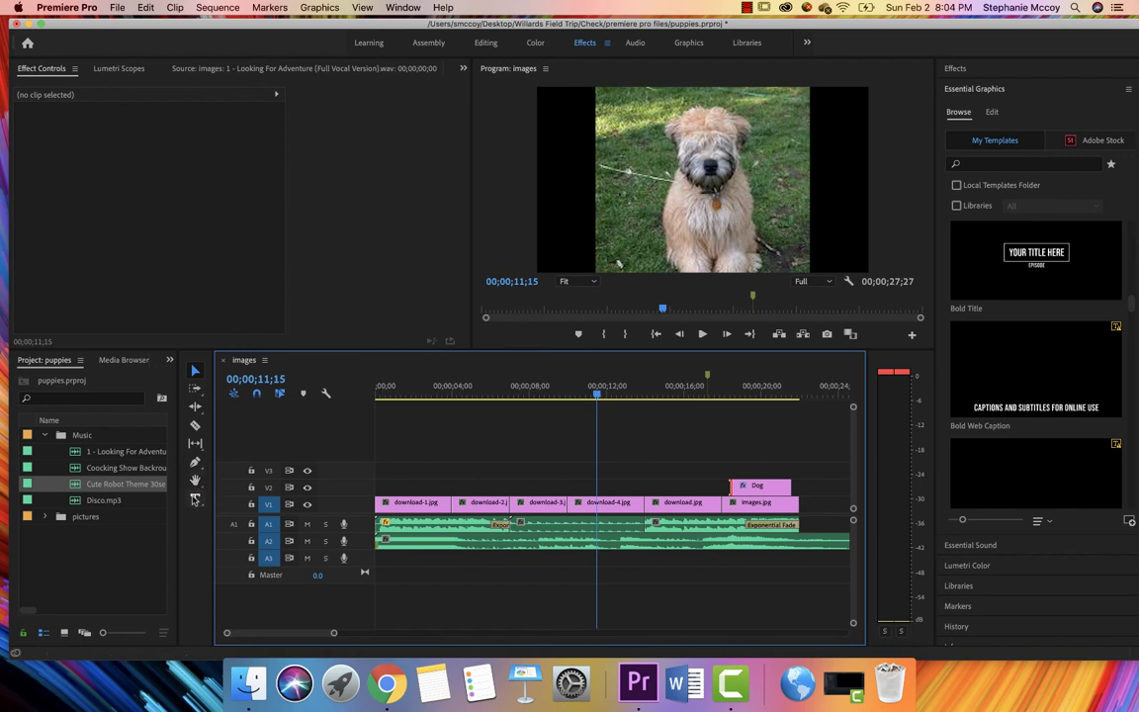
left_click(195, 498)
left_click(626, 189)
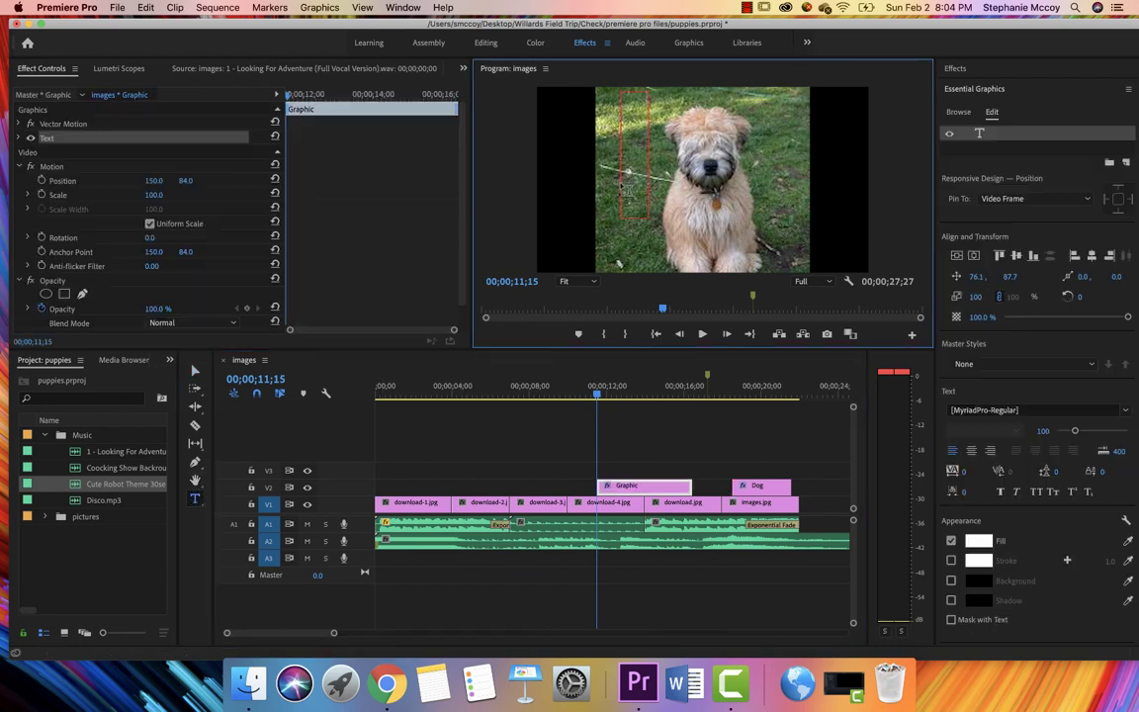
type("Dog")
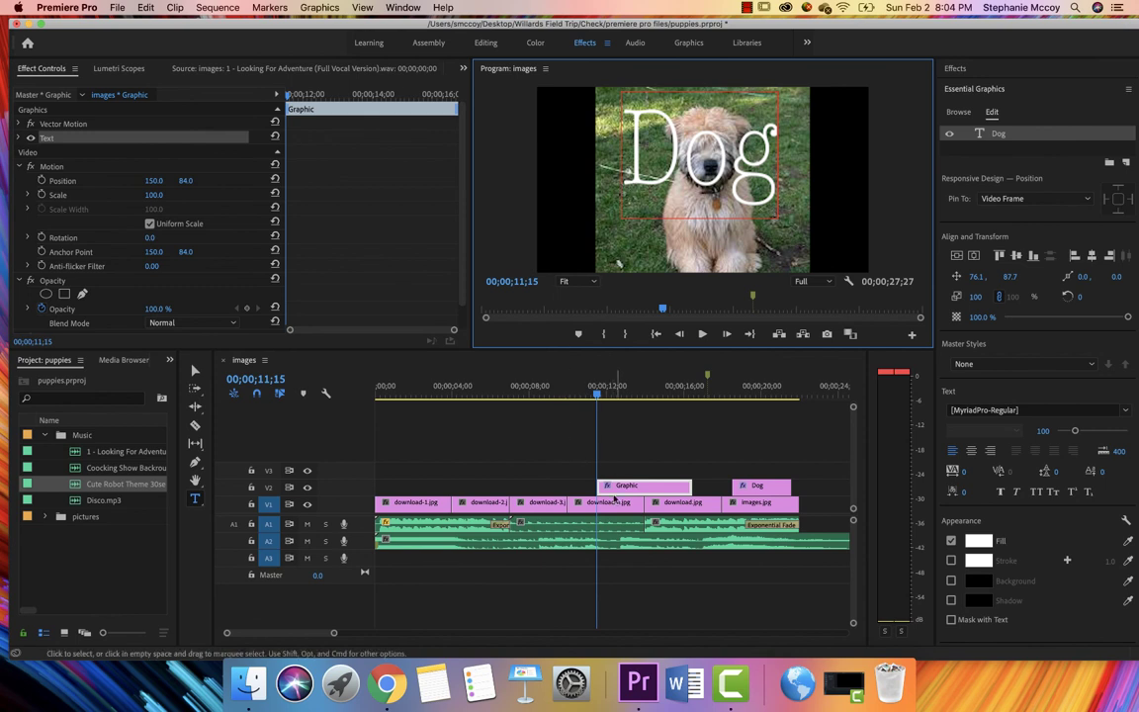
- Give the new Dog title a 1.0 stroke and a background box at 70% opacity, size 12.8
left_click(951, 561)
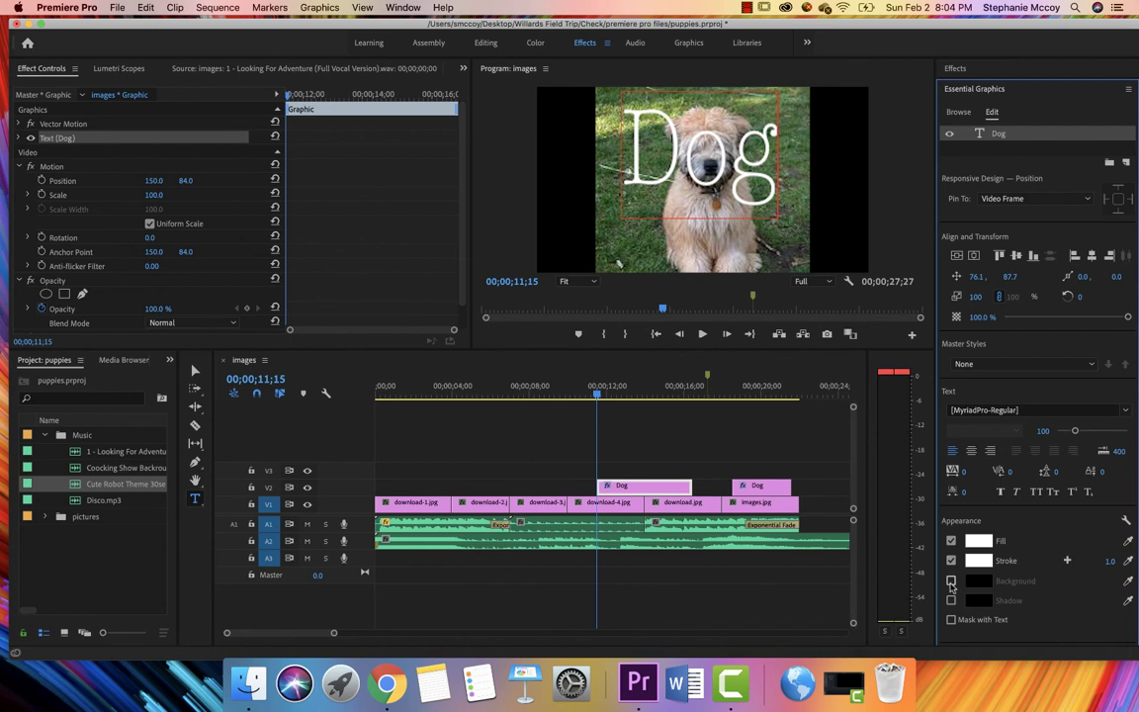
left_click(952, 582)
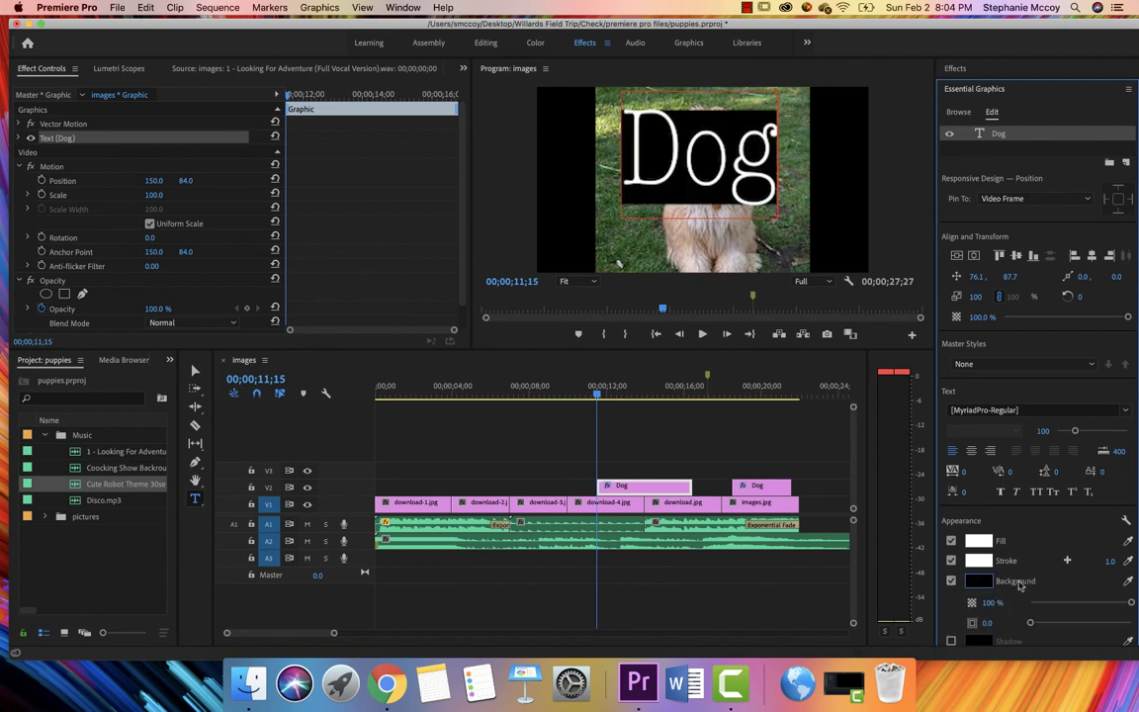
left_click(1087, 603)
left_click(1077, 604)
left_click_drag(1079, 604, 1102, 608)
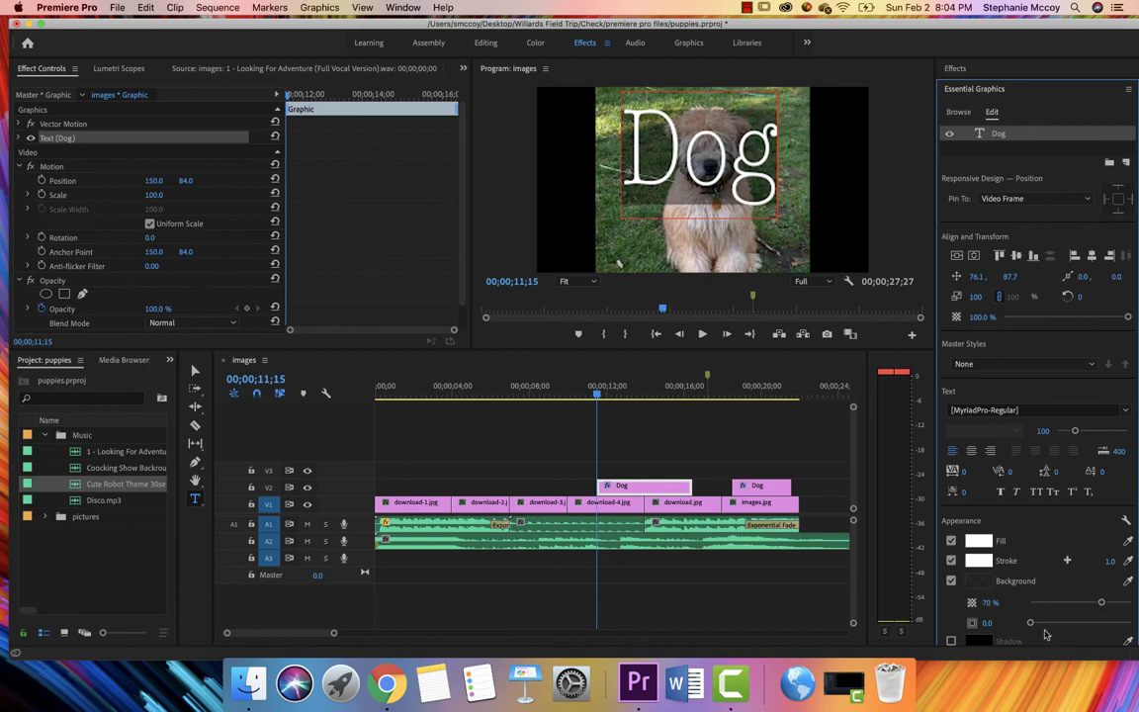
mouse_move(1033, 629)
left_mouse_down()
mouse_move(1063, 625)
mouse_move(1043, 624)
left_mouse_up()
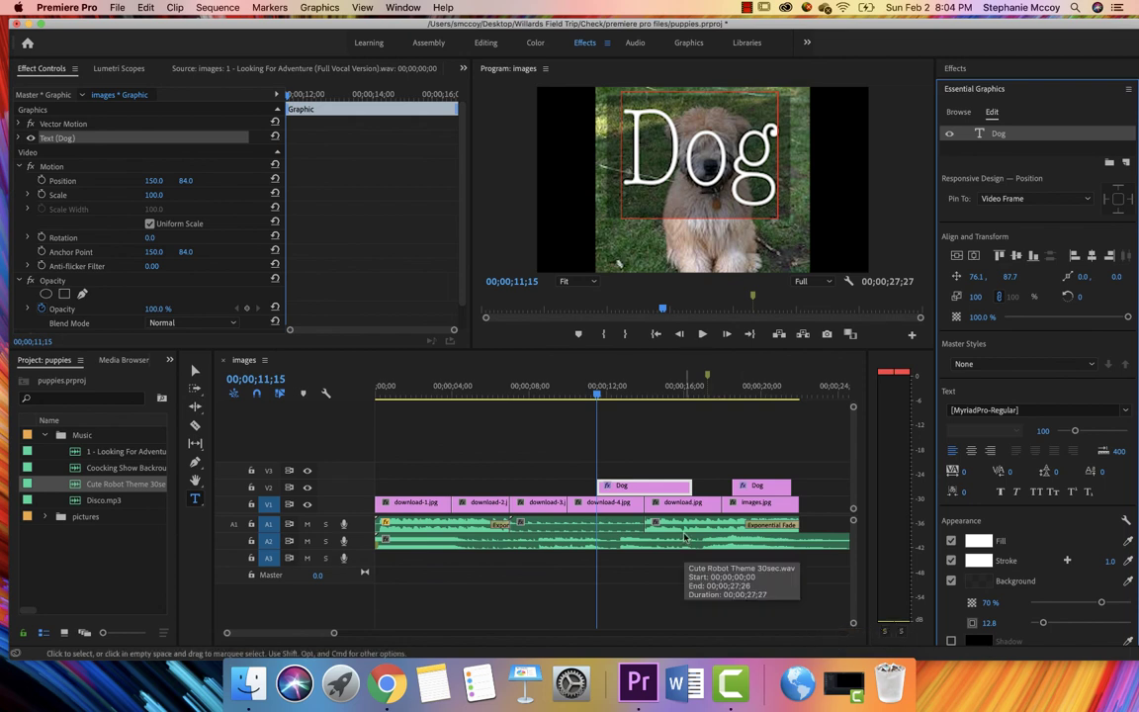
left_click(1008, 411)
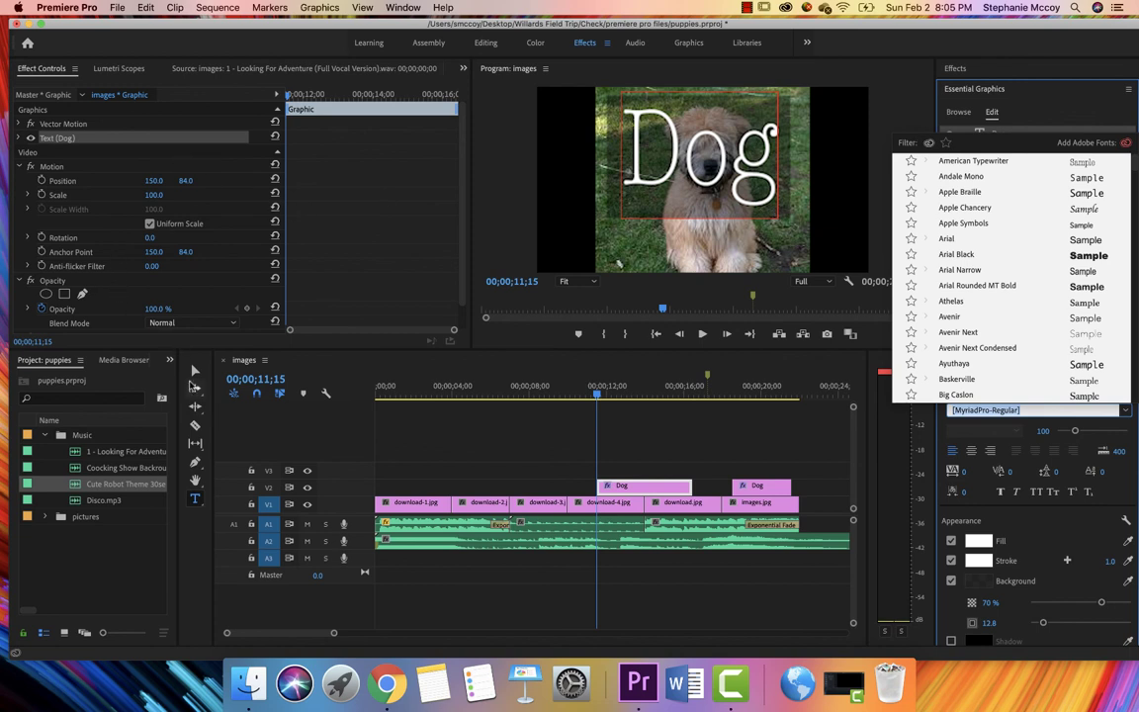
- Close the font list, switch off the Dog title's stroke, and list the title templates
left_click(178, 346)
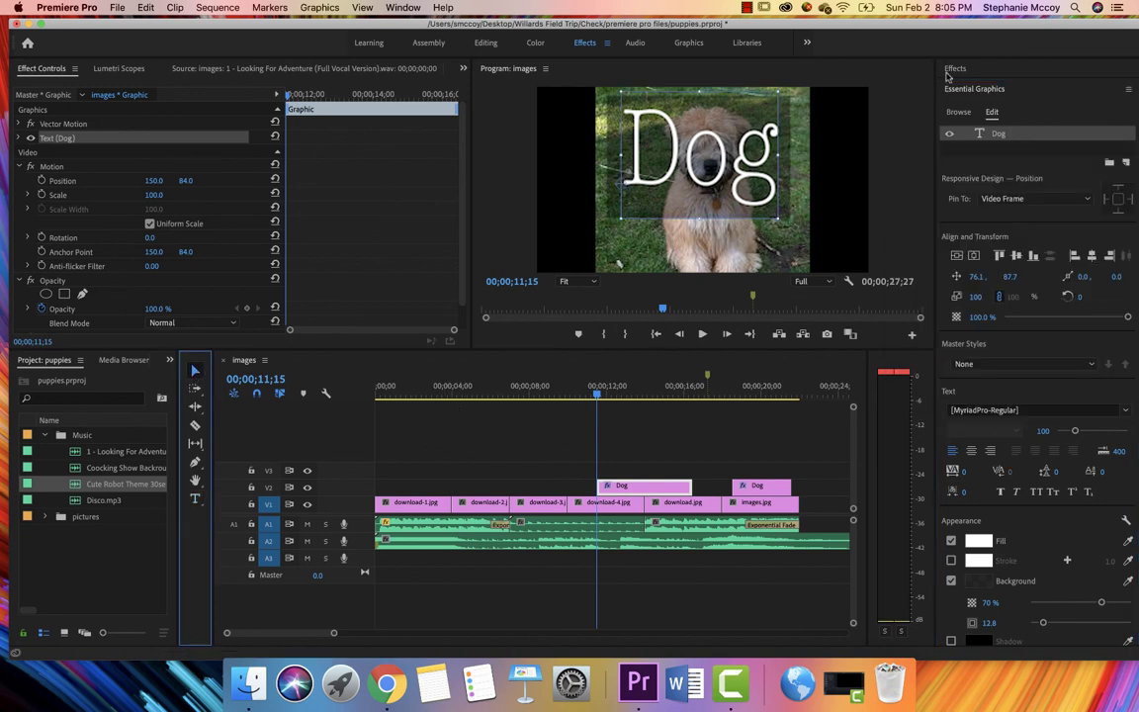
left_click(956, 113)
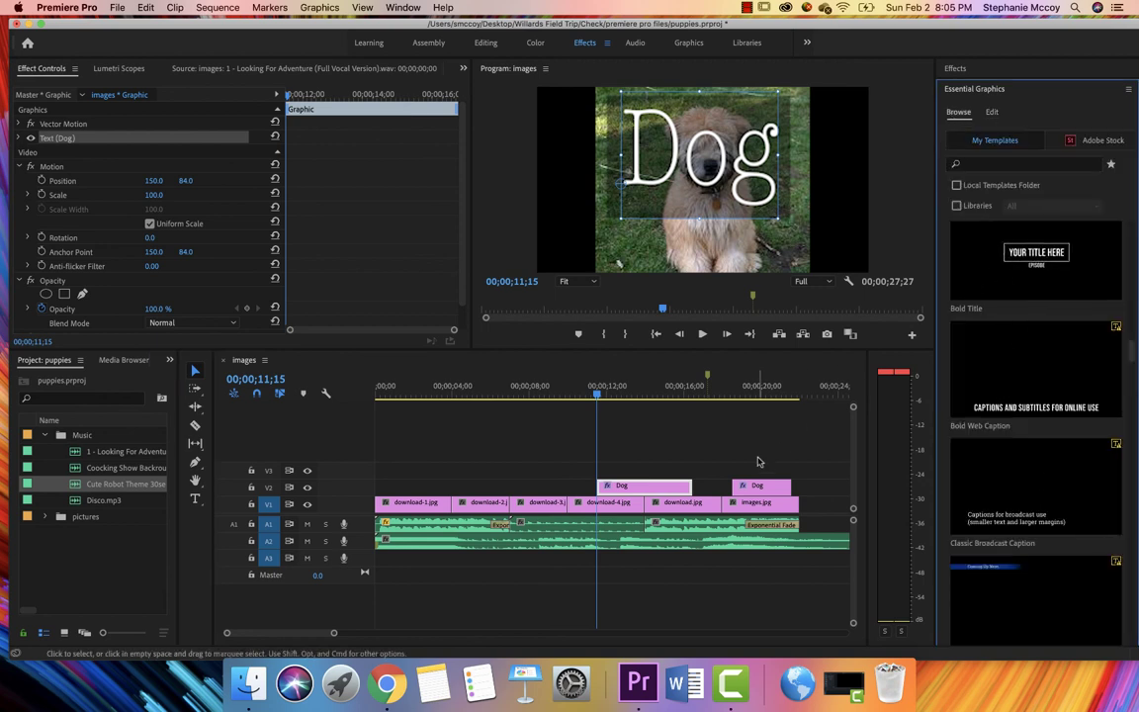
left_click(195, 499)
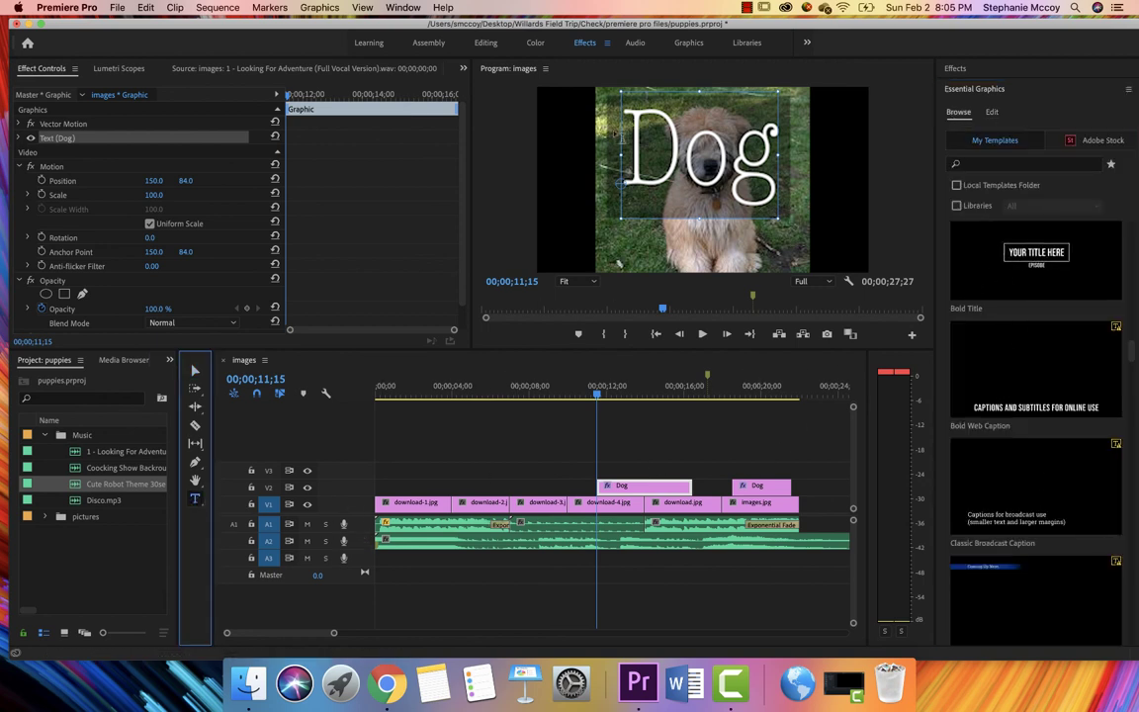
- Add a 'Dog' title on V3 over the puppy-in-basket photo at 08;11, then move to 05;21
left_click(613, 309)
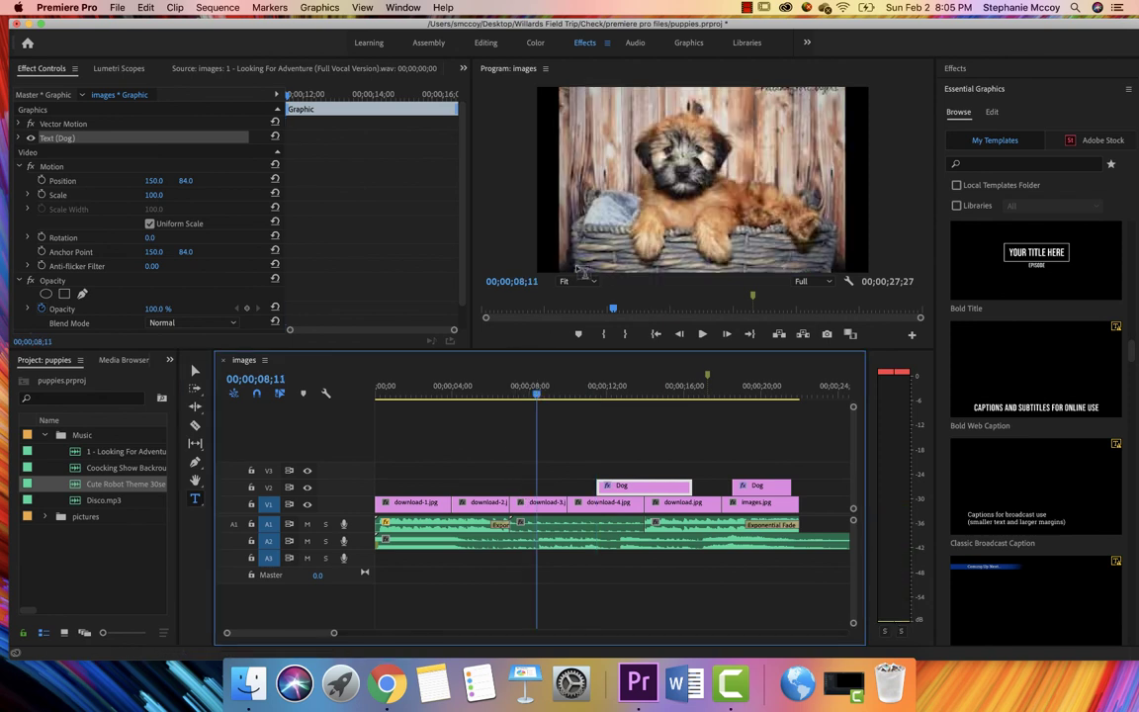
left_click(634, 156)
type("Dog")
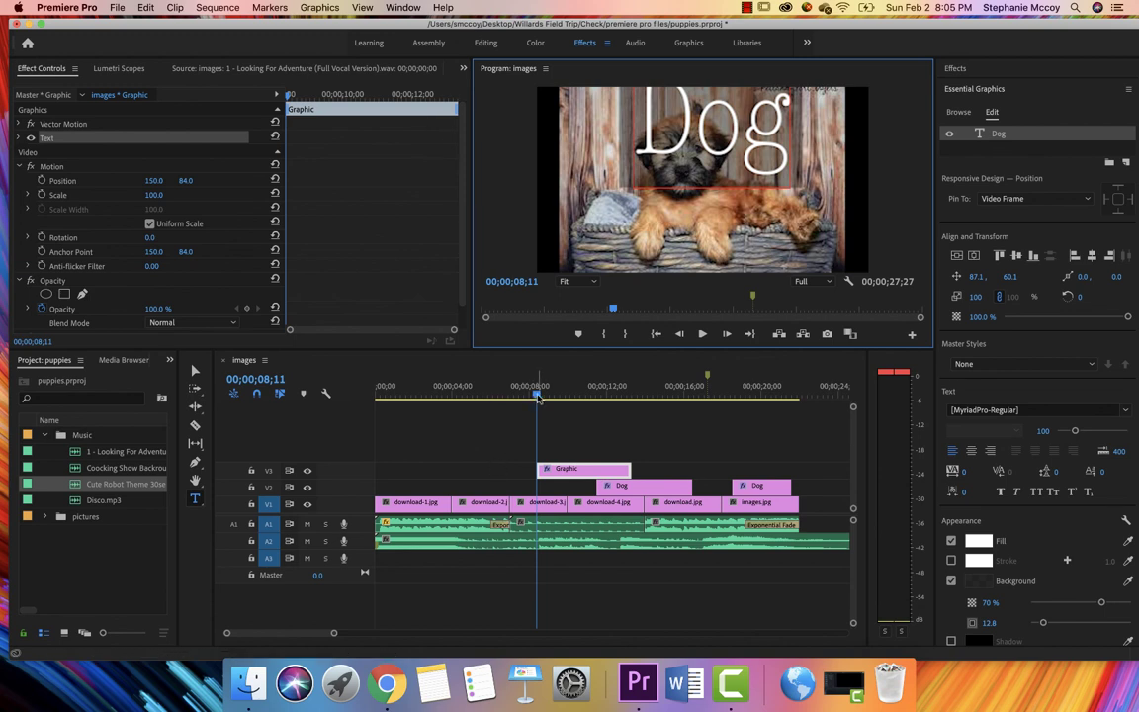
left_click(480, 395)
left_click_drag(481, 403, 486, 401)
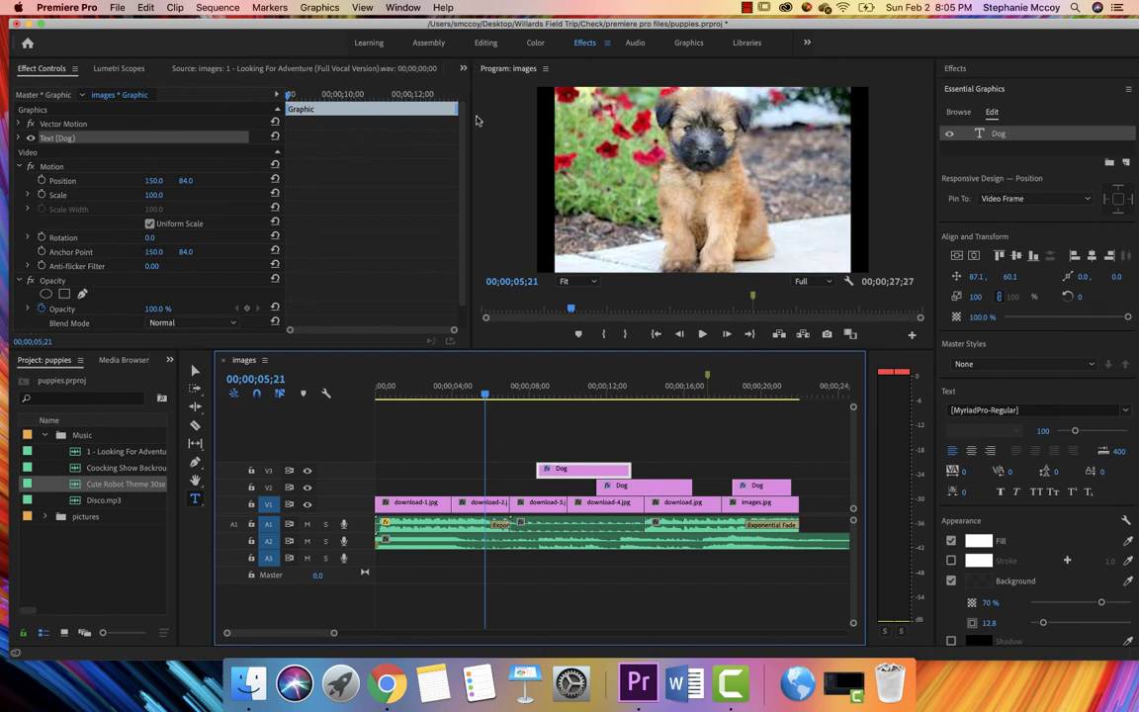
- Resize the panels and try the Color, Editing, Assembly and Learning workspaces
mouse_move(471, 111)
left_mouse_down()
mouse_move(336, 111)
mouse_move(457, 111)
left_mouse_up()
left_click(168, 361)
left_click(168, 362)
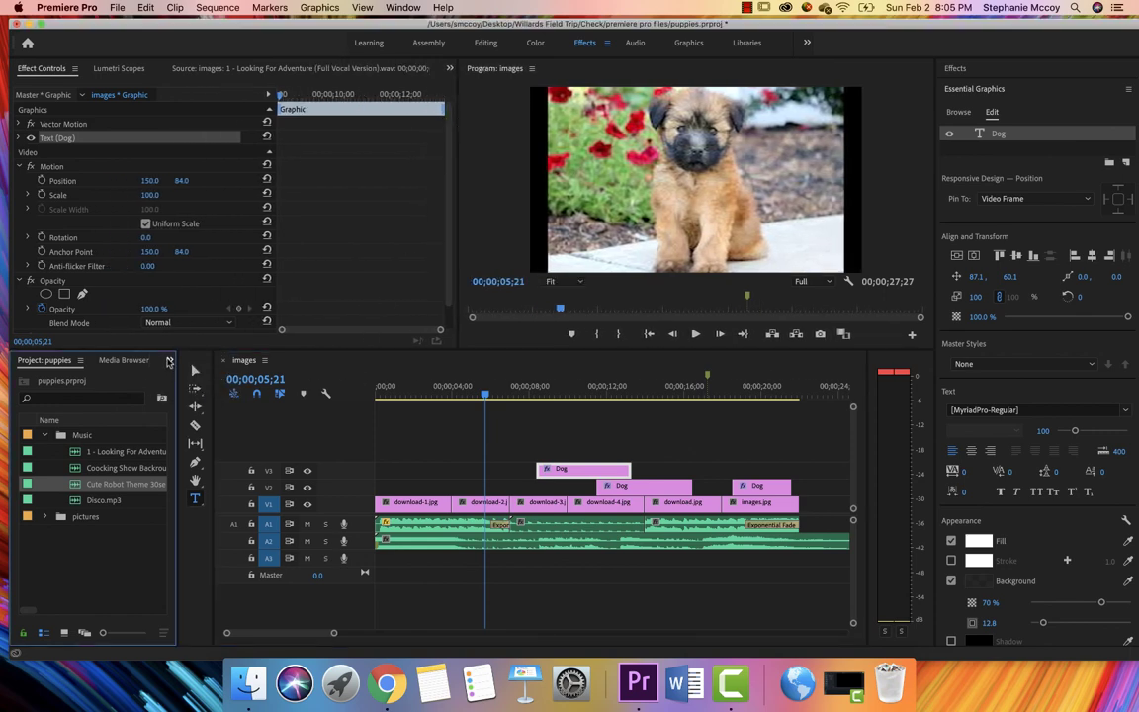
left_click(536, 44)
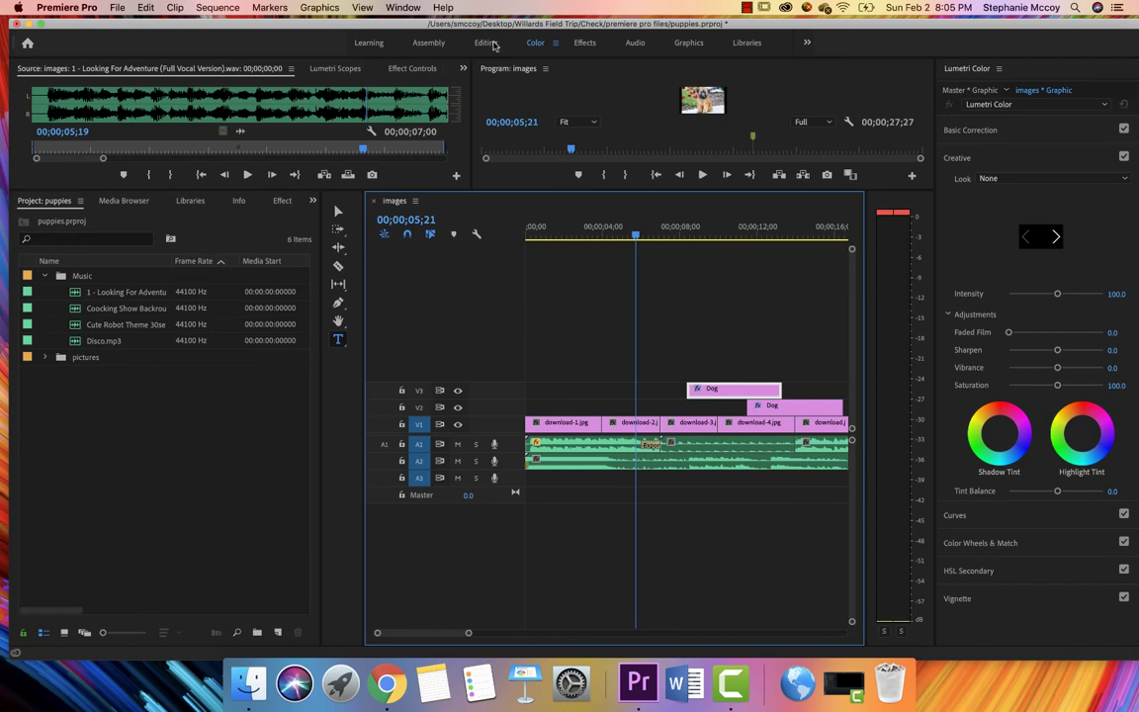
left_click(489, 44)
left_click(440, 43)
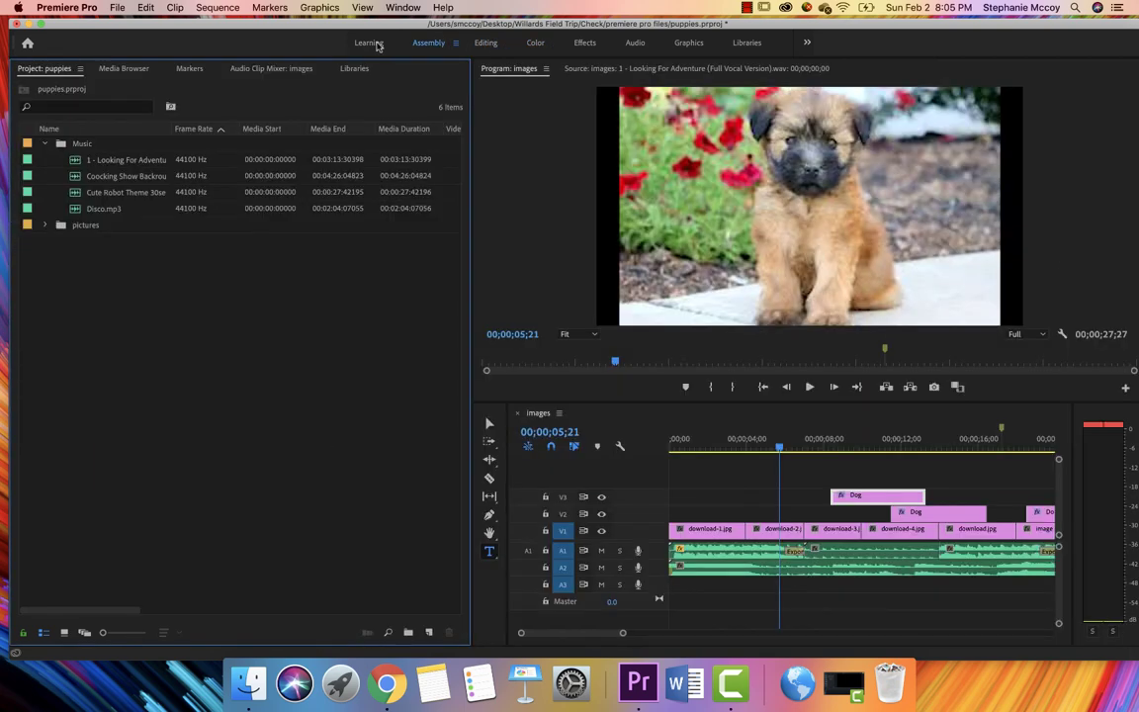
left_click(368, 43)
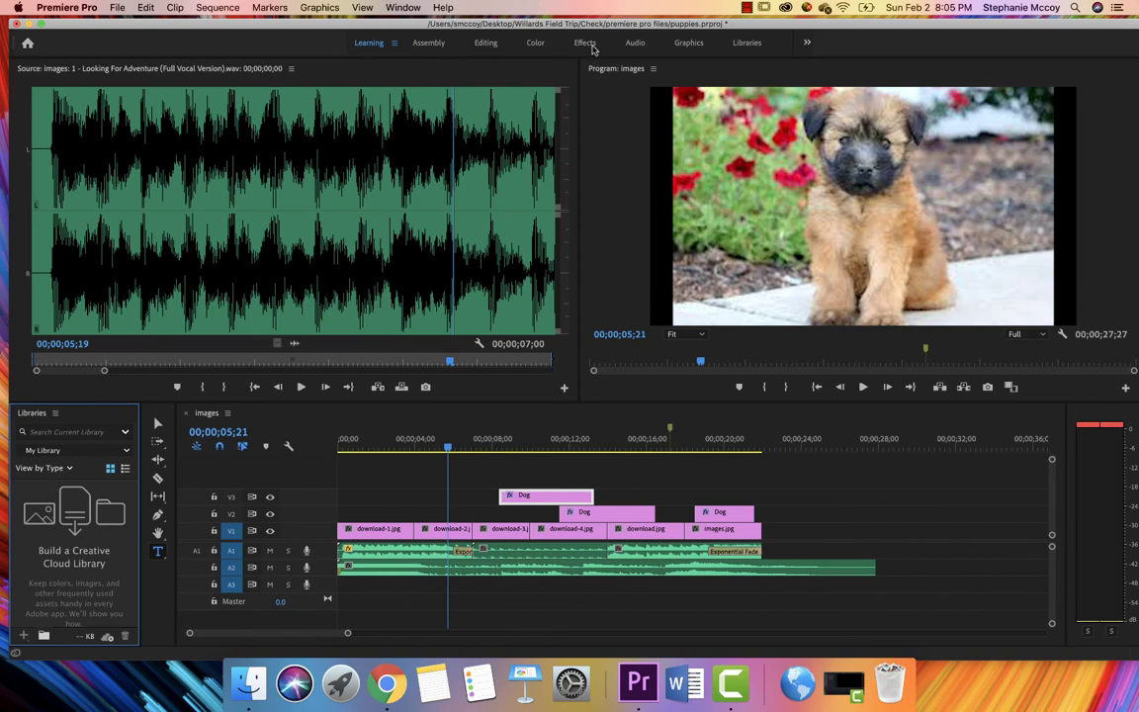
- Try the Effects, Audio and Libraries workspaces, settling on the Graphics workspace
left_click(585, 43)
left_click(633, 43)
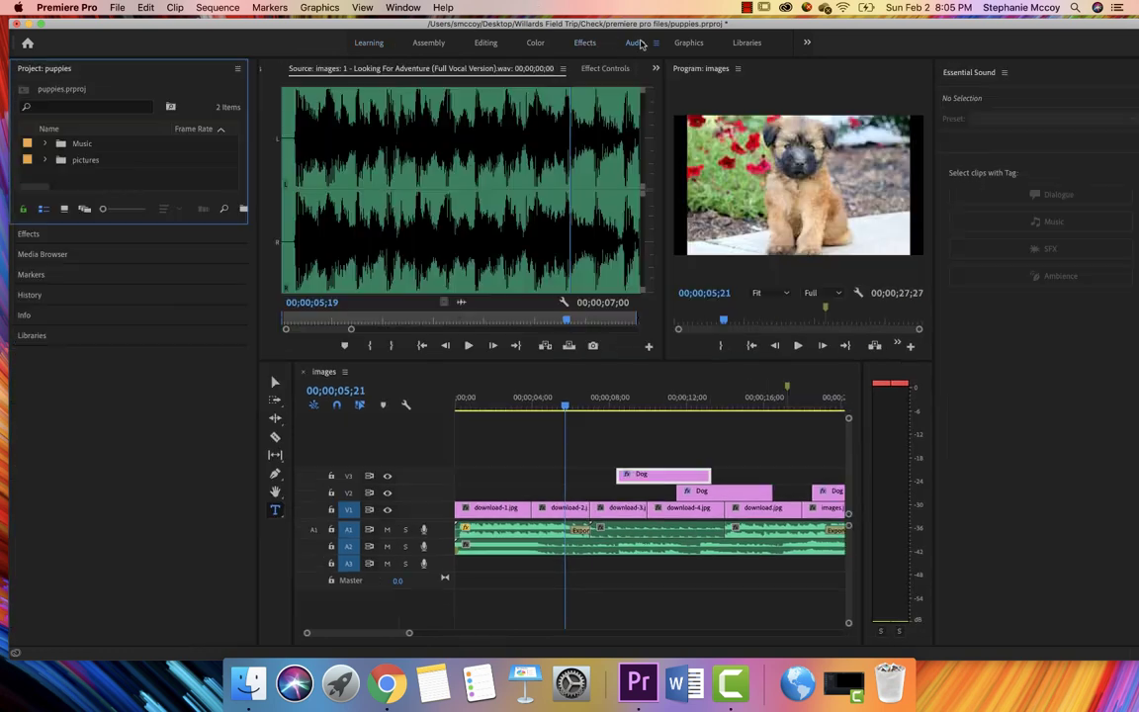
left_click(689, 43)
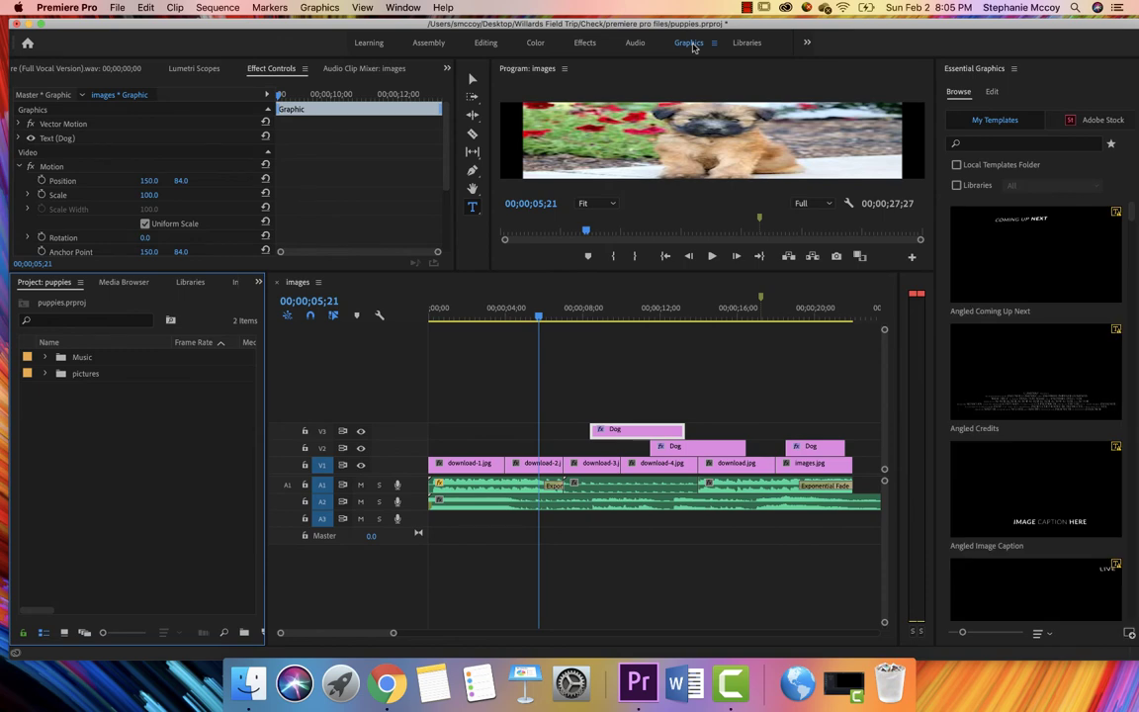
left_click(749, 43)
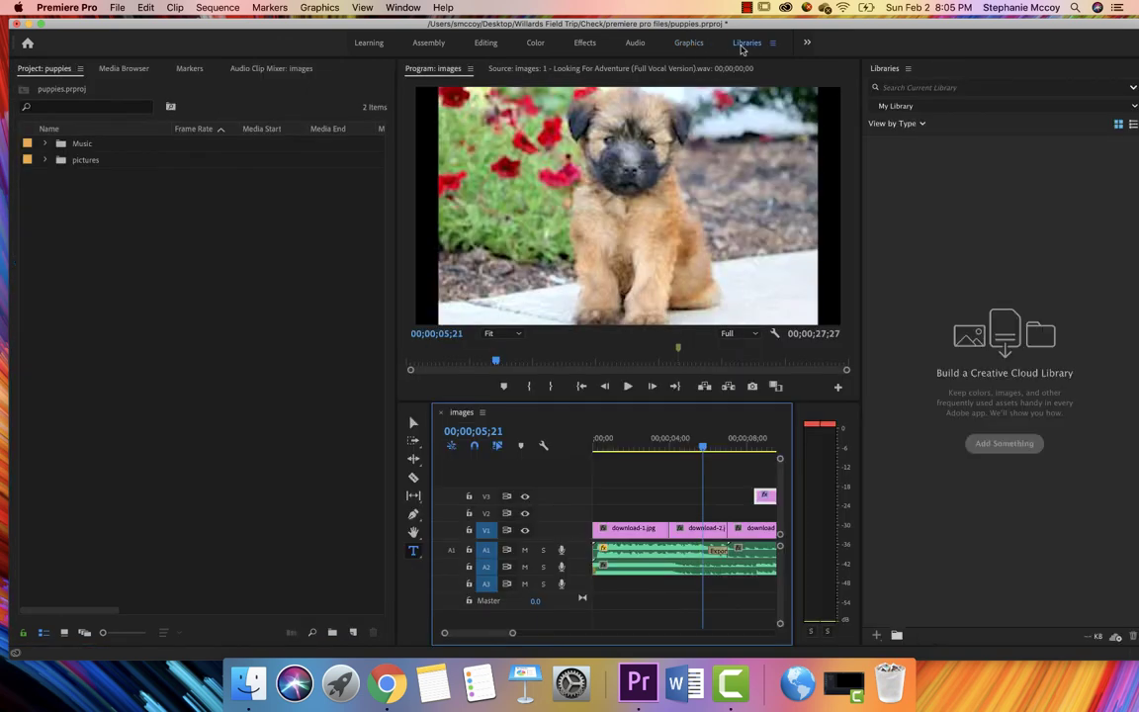
left_click(689, 44)
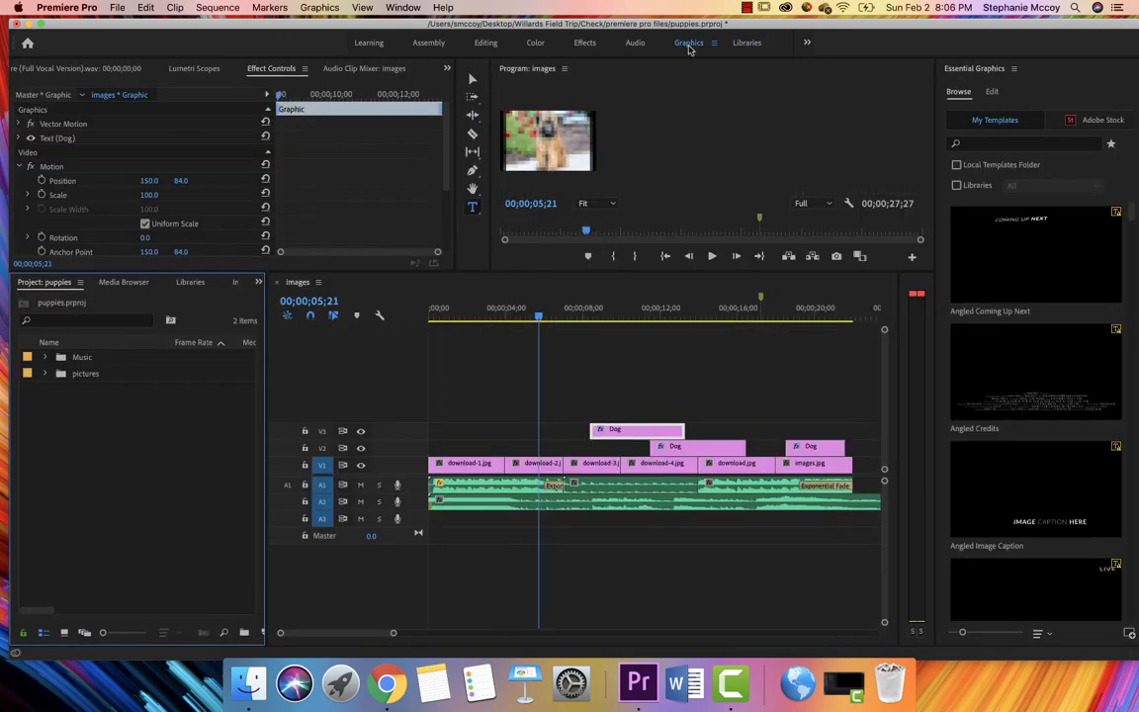